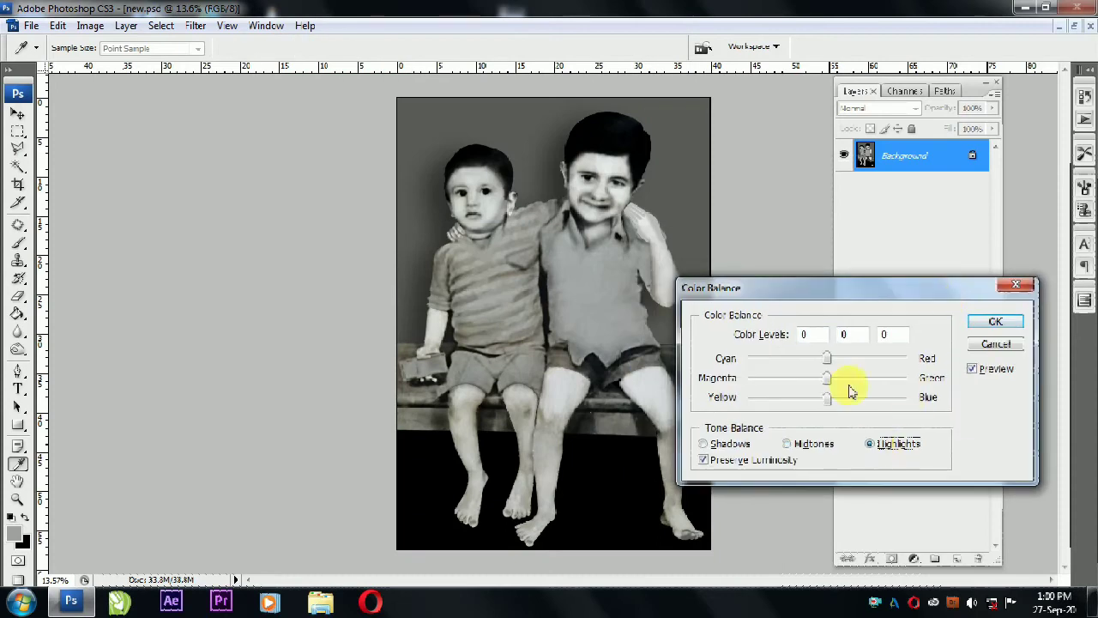
Step: Apply a Color Balance to the highlights of +10, -45, -33 for a warm pinkish tint
left_click_drag(827, 377, 780, 380)
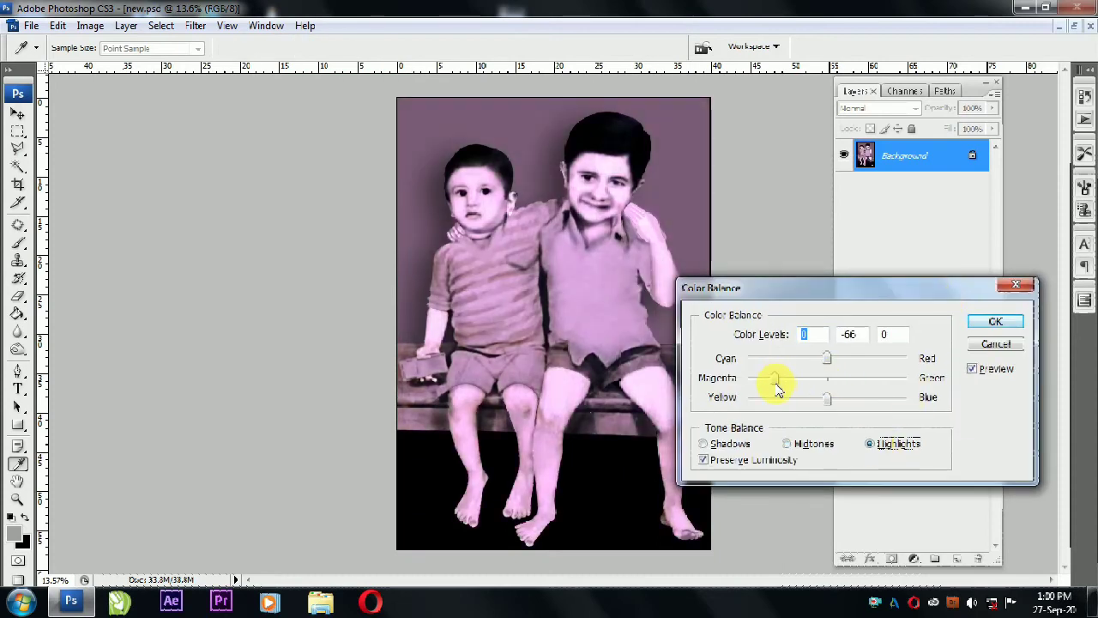
left_click(826, 361)
left_click_drag(828, 369, 812, 363)
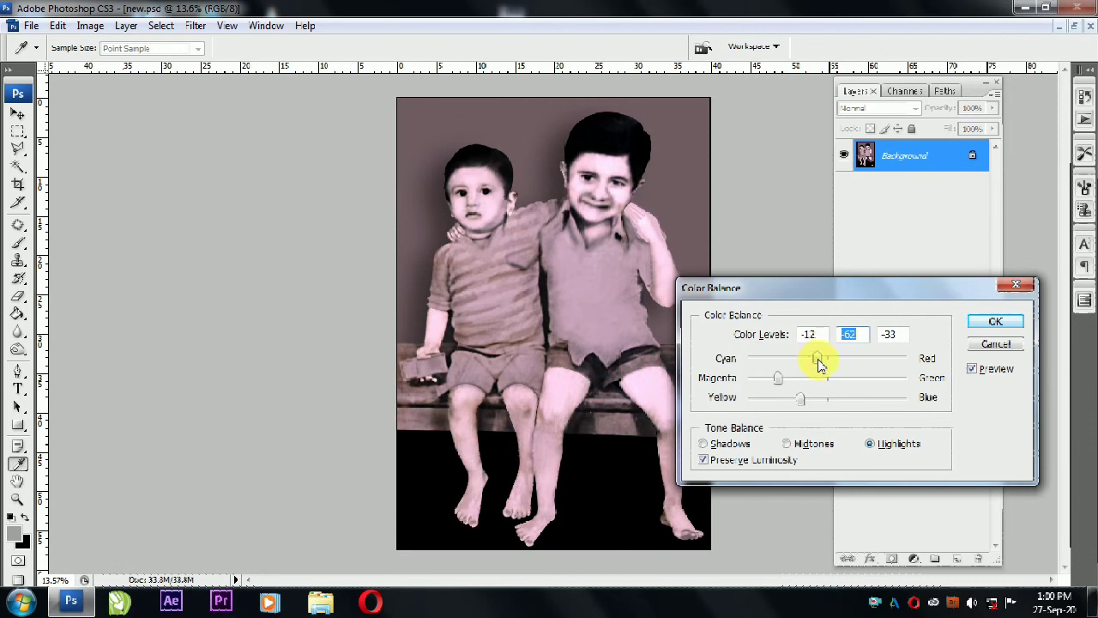
left_click_drag(836, 364, 805, 372)
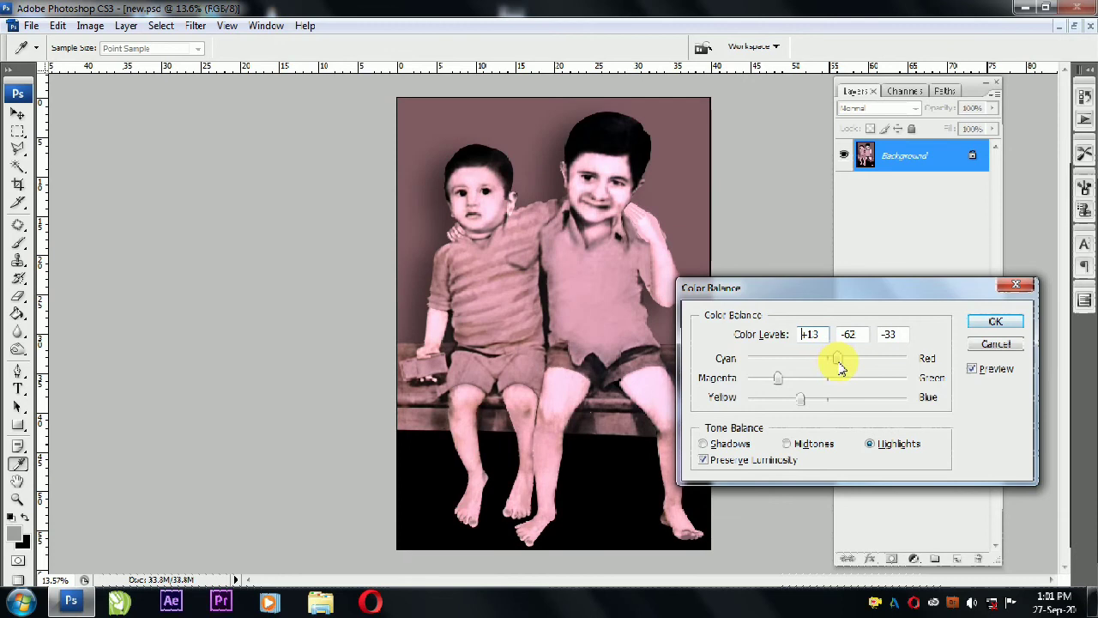
left_click_drag(777, 378, 794, 384)
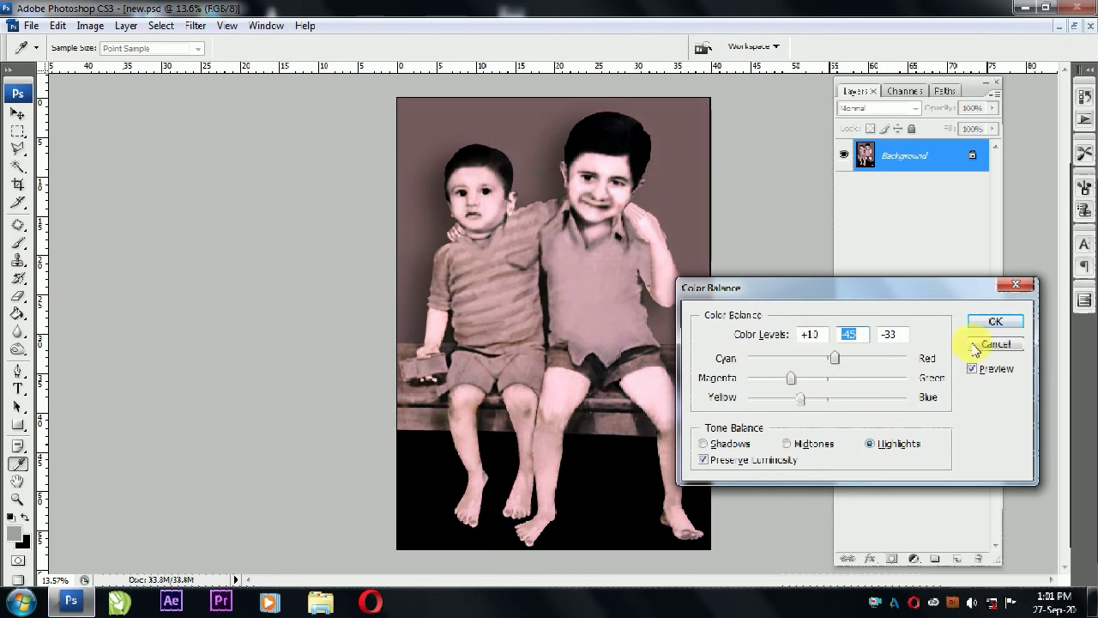
key("Return")
key("v")
key("ctrl+plus")
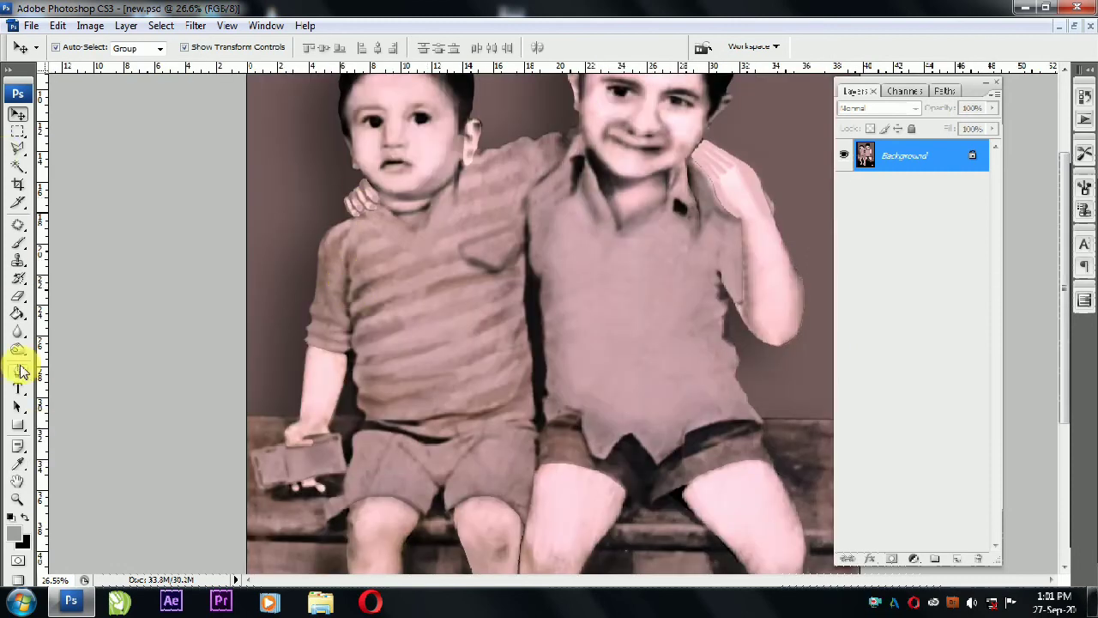
Step: With the Pen tool, trace the small boy's shirt from the shoulder down the outer sleeve
left_click(21, 371)
left_click_drag(441, 377, 409, 211)
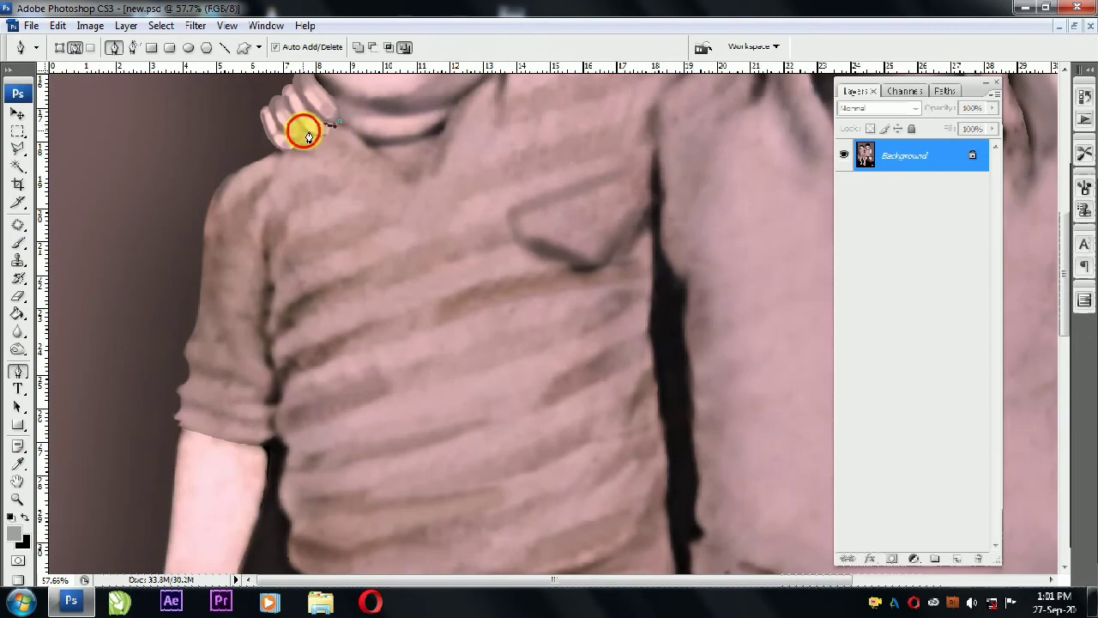
left_click_drag(307, 129, 334, 149)
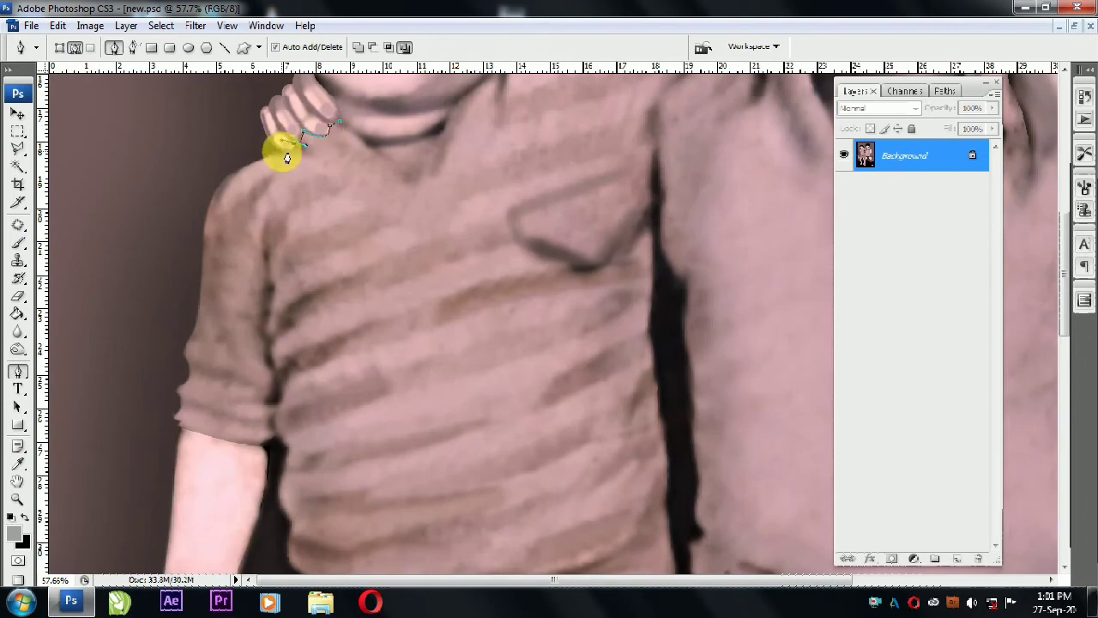
left_click(282, 148)
left_click(228, 174)
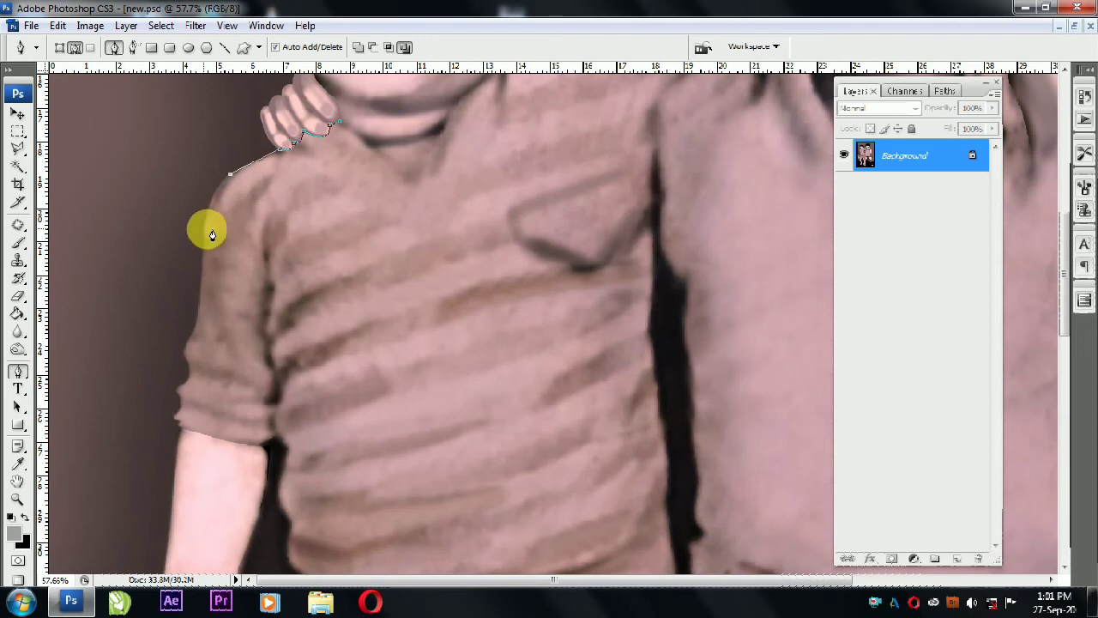
left_click_drag(207, 227, 208, 274)
left_click(199, 299)
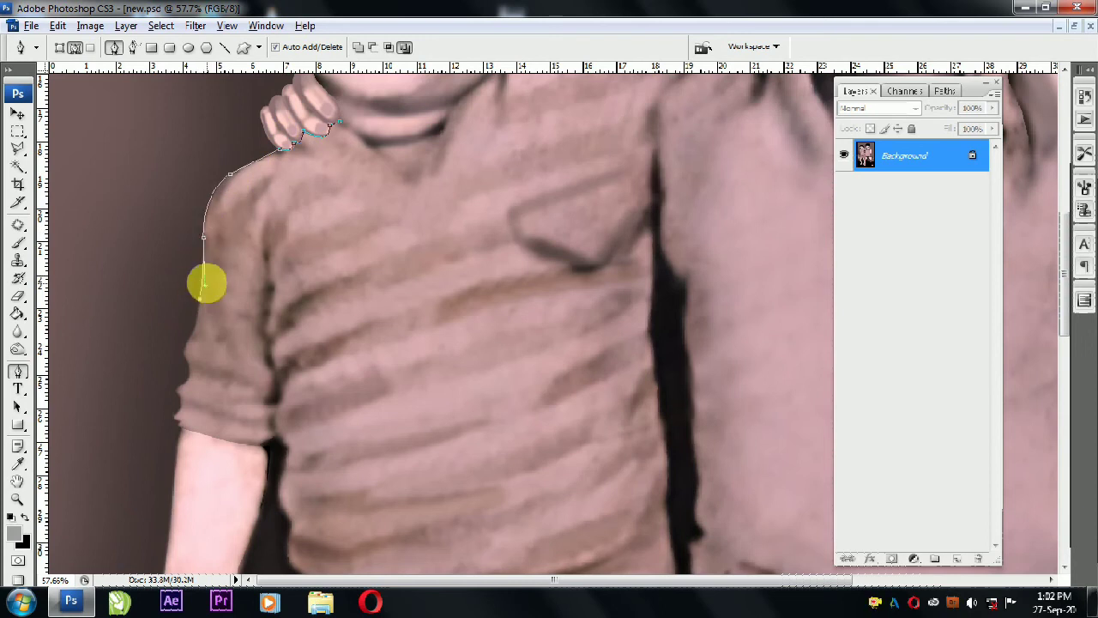
left_click(191, 338)
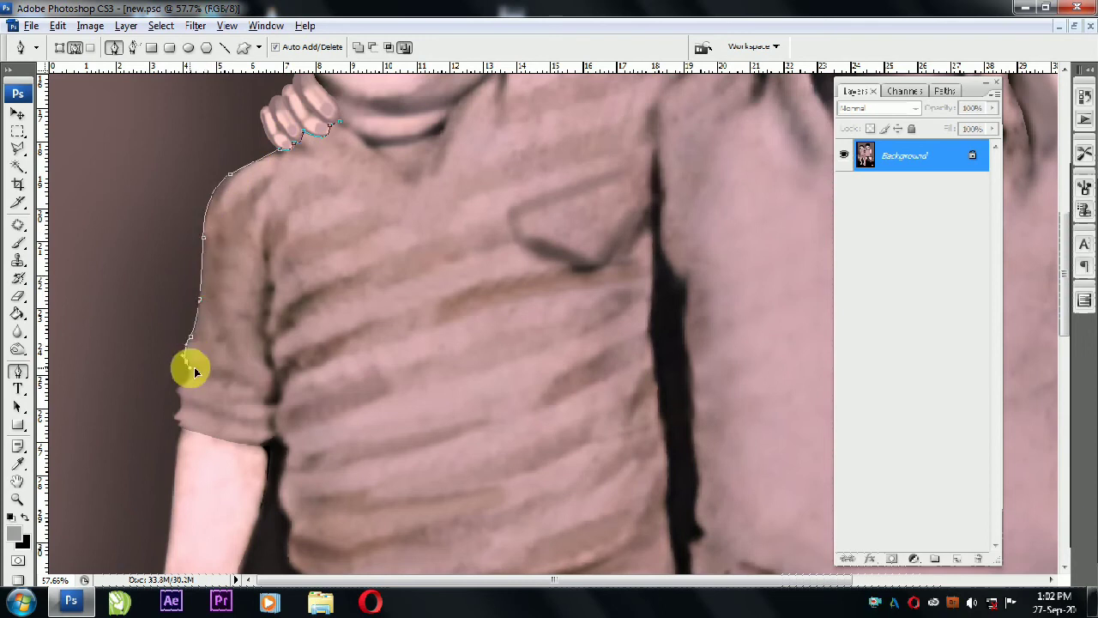
left_click_drag(196, 371, 187, 391)
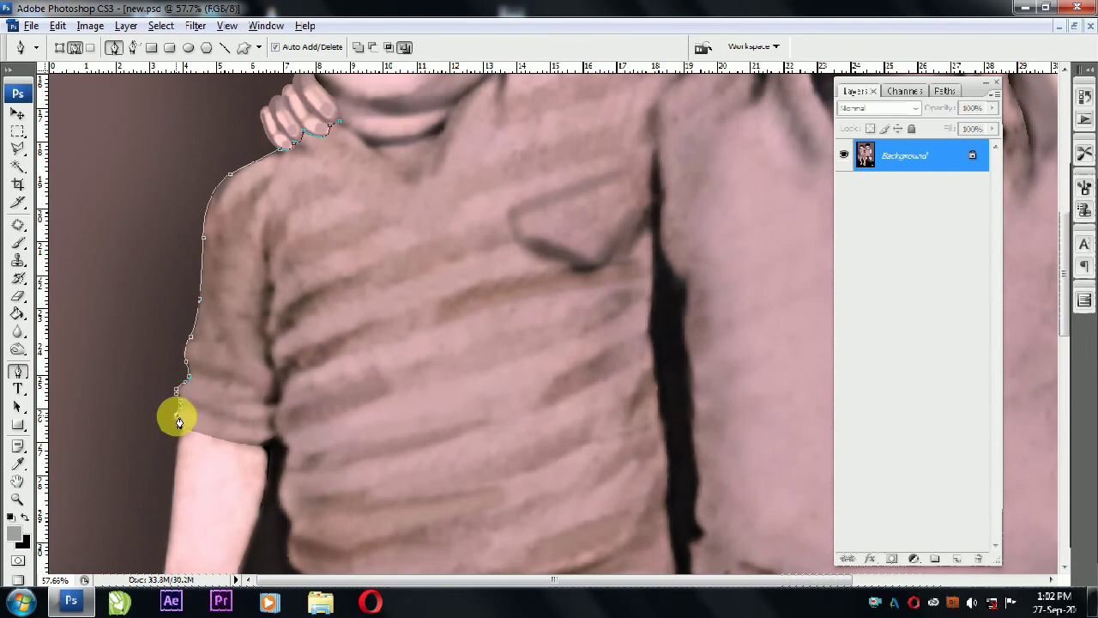
left_click(187, 429)
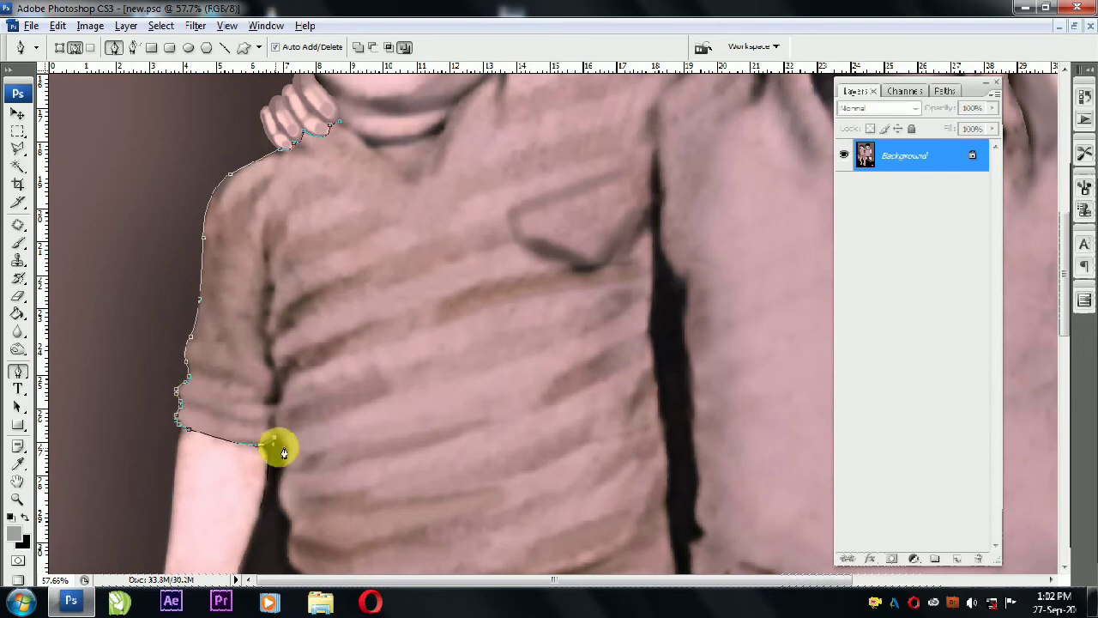
Step: Continue the path around the sleeve hem and along the shirt's bottom hem
scroll(280, 317, "down", 5)
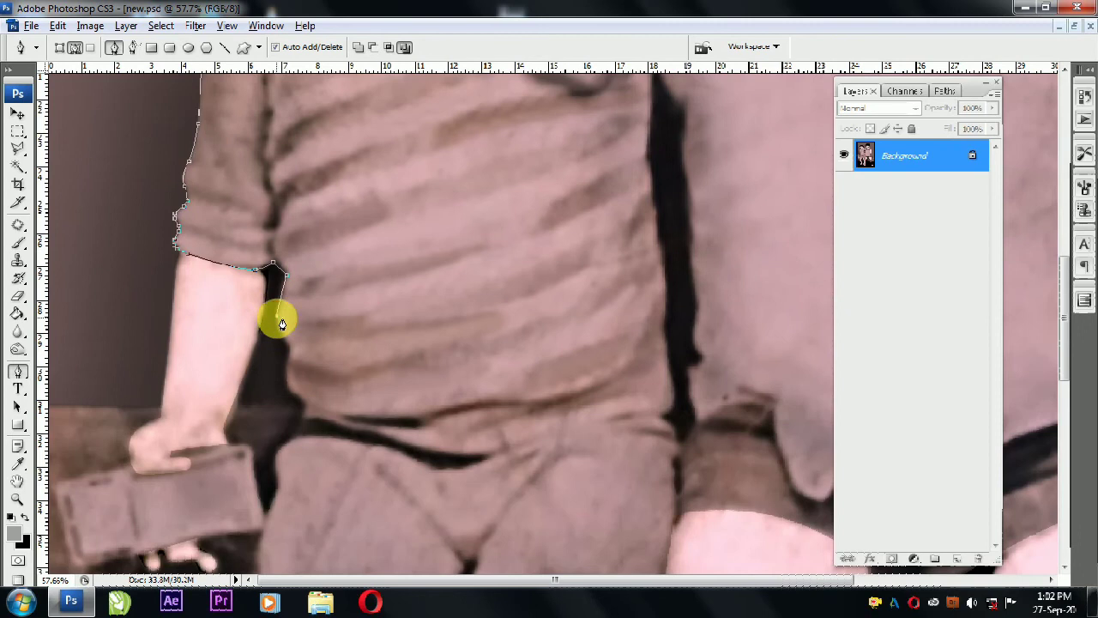
left_click_drag(282, 323, 293, 342)
left_click(290, 348)
left_click(287, 380)
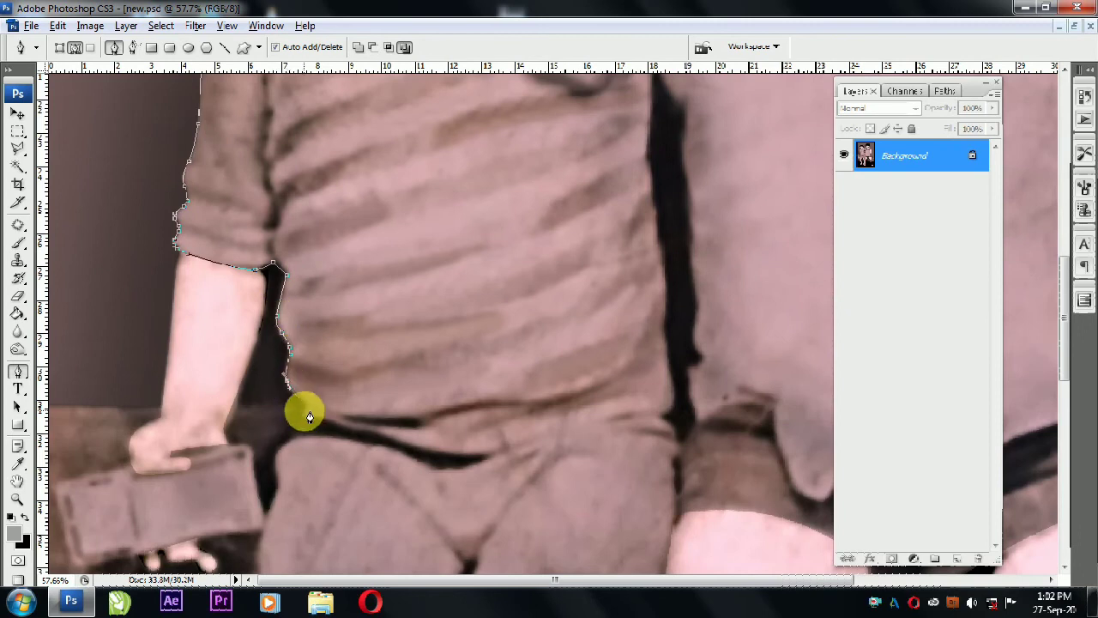
left_click(305, 416)
left_click(335, 426)
left_click(364, 434)
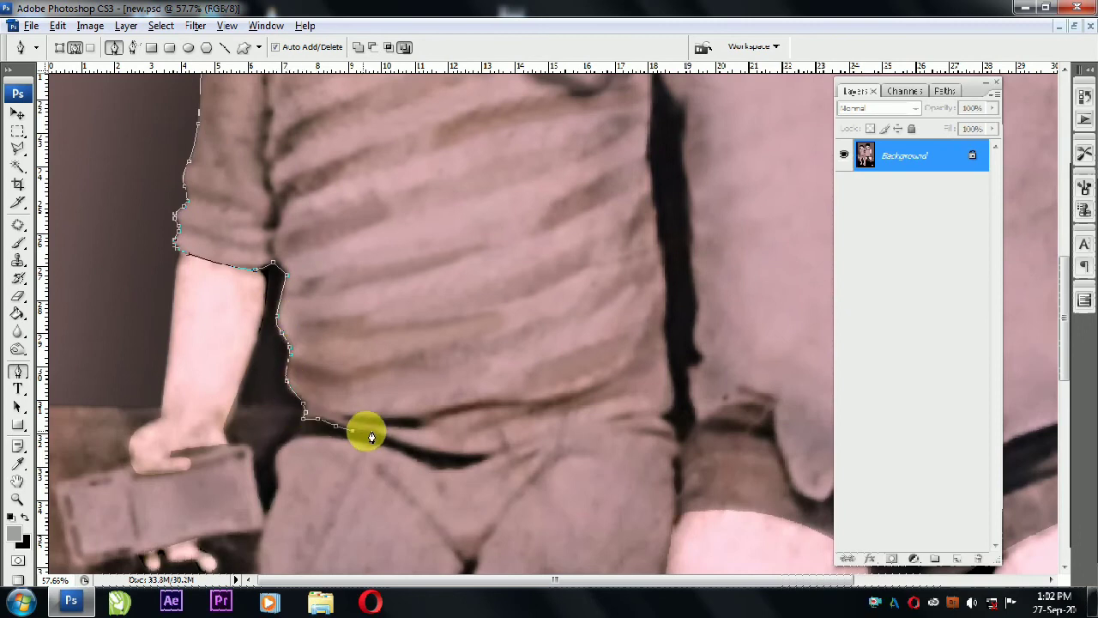
left_click(381, 436)
left_click(415, 449)
left_click(446, 456)
left_click(474, 458)
left_click(502, 448)
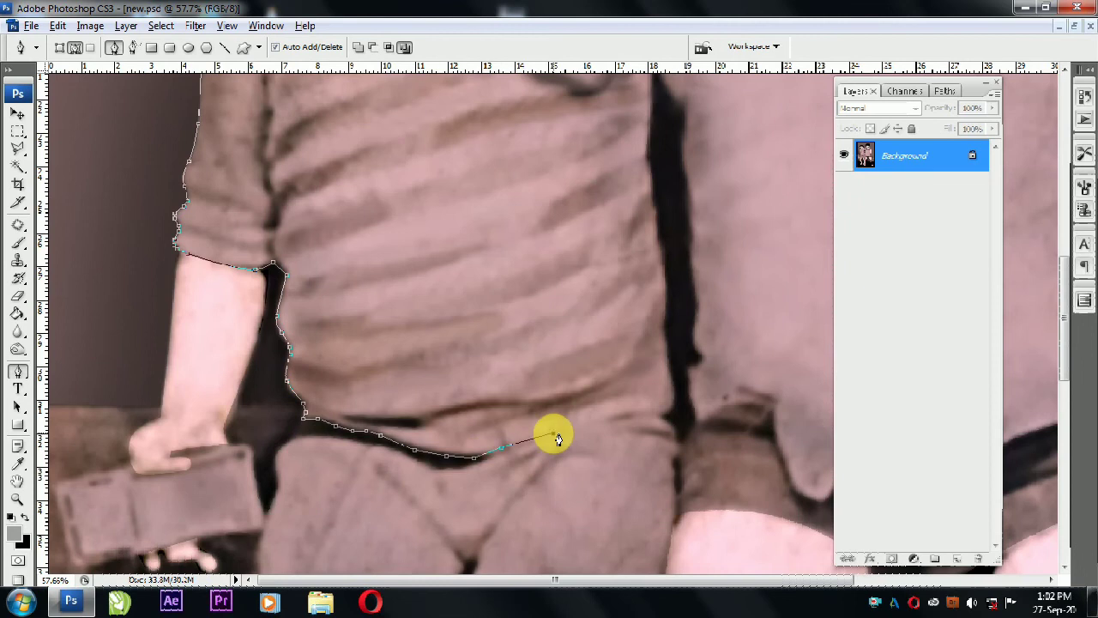
Step: Trace the path up the right side of the shirt and the torso edge
mouse_move(553, 432)
left_mouse_down()
mouse_move(613, 417)
mouse_move(638, 442)
mouse_move(619, 574)
left_mouse_up()
left_click(663, 417)
left_click(674, 394)
left_click(665, 332)
left_click(665, 306)
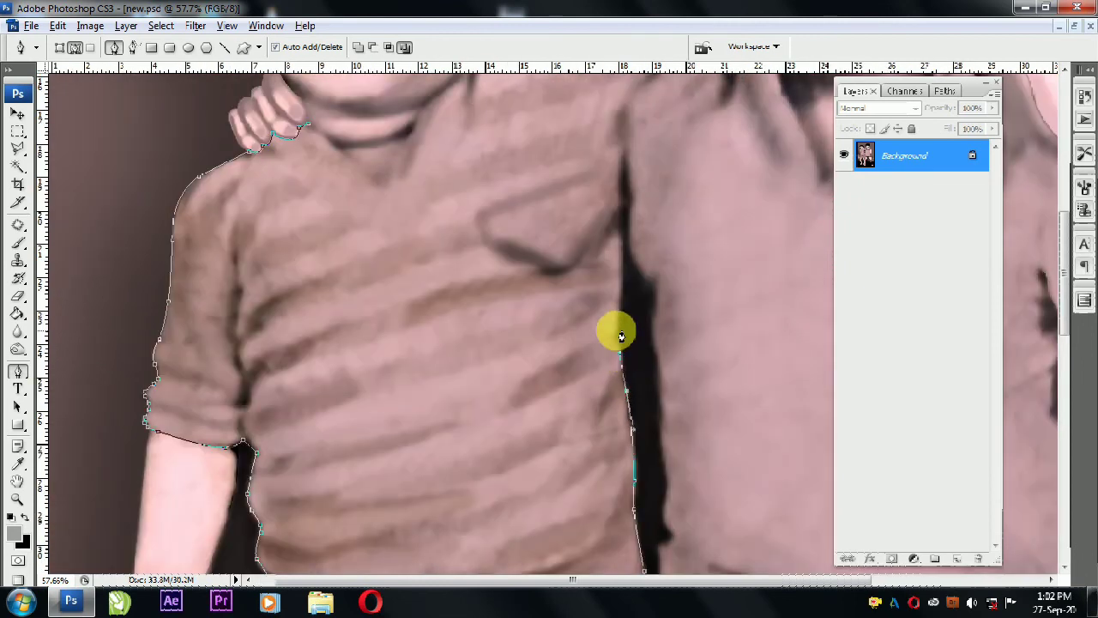
left_click(620, 229)
left_click_drag(652, 243, 581, 394)
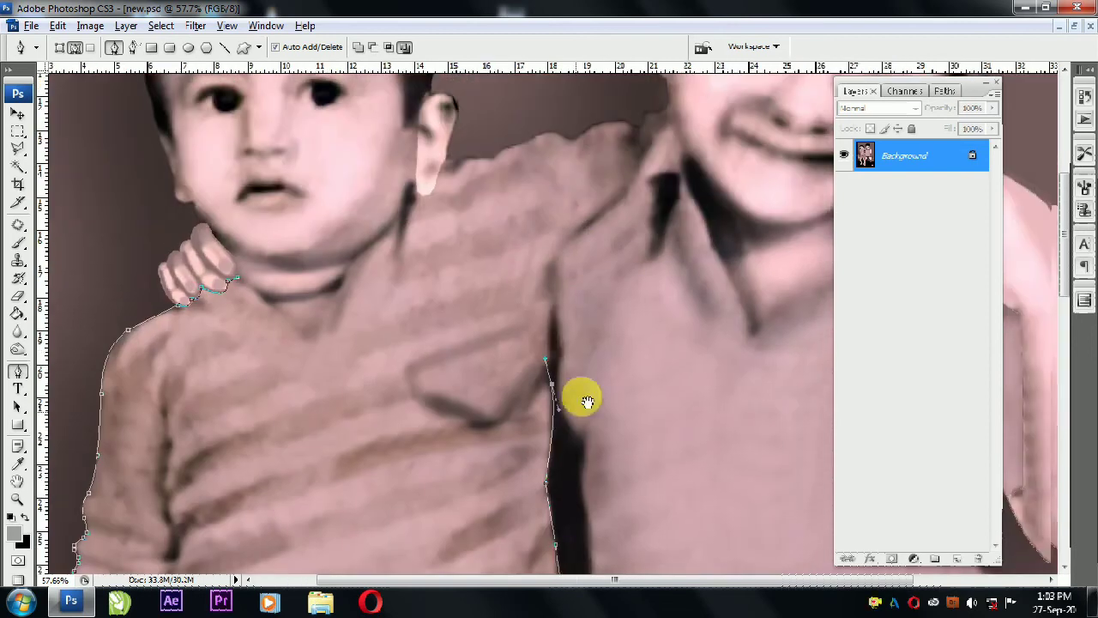
left_click(554, 279)
Step: Trace the shoulder, the outstretched sleeve and the collar, closing the path at its start
mouse_move(576, 262)
left_mouse_down()
mouse_move(554, 367)
mouse_move(568, 329)
left_mouse_up()
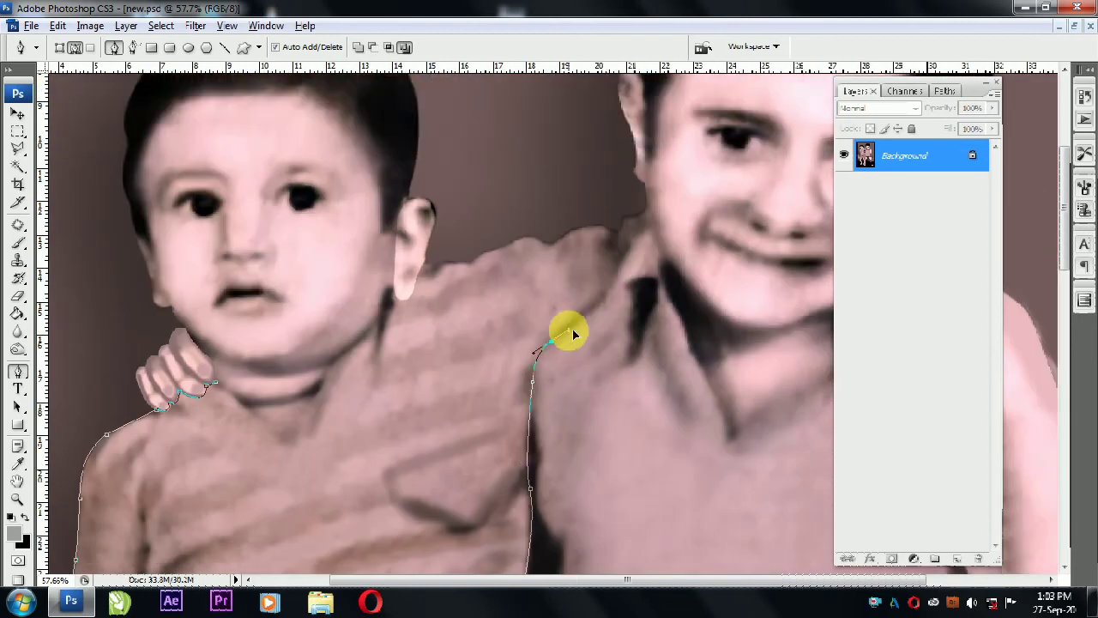
mouse_move(610, 301)
left_mouse_down()
mouse_move(589, 399)
mouse_move(601, 353)
mouse_move(629, 315)
mouse_move(539, 345)
mouse_move(508, 341)
left_mouse_up()
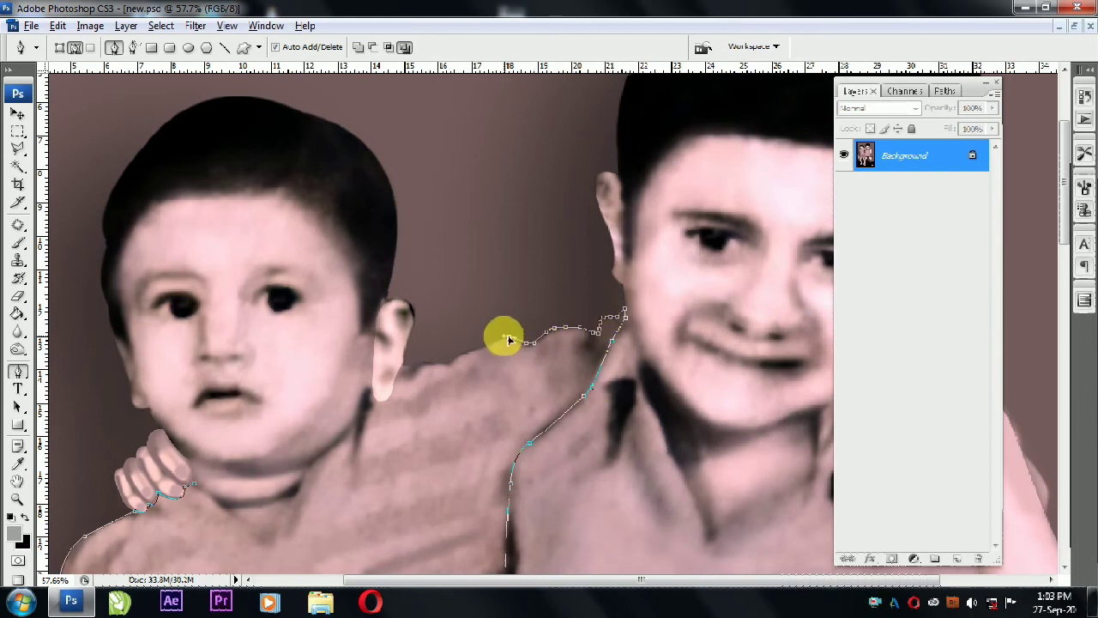
left_click(442, 361)
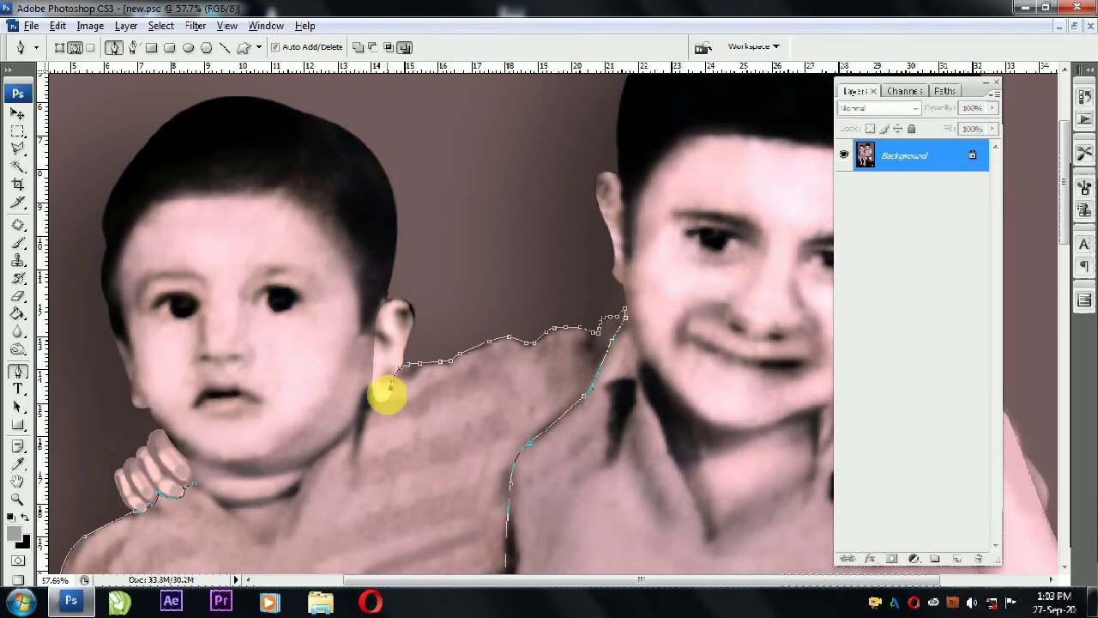
left_click_drag(367, 388, 354, 424)
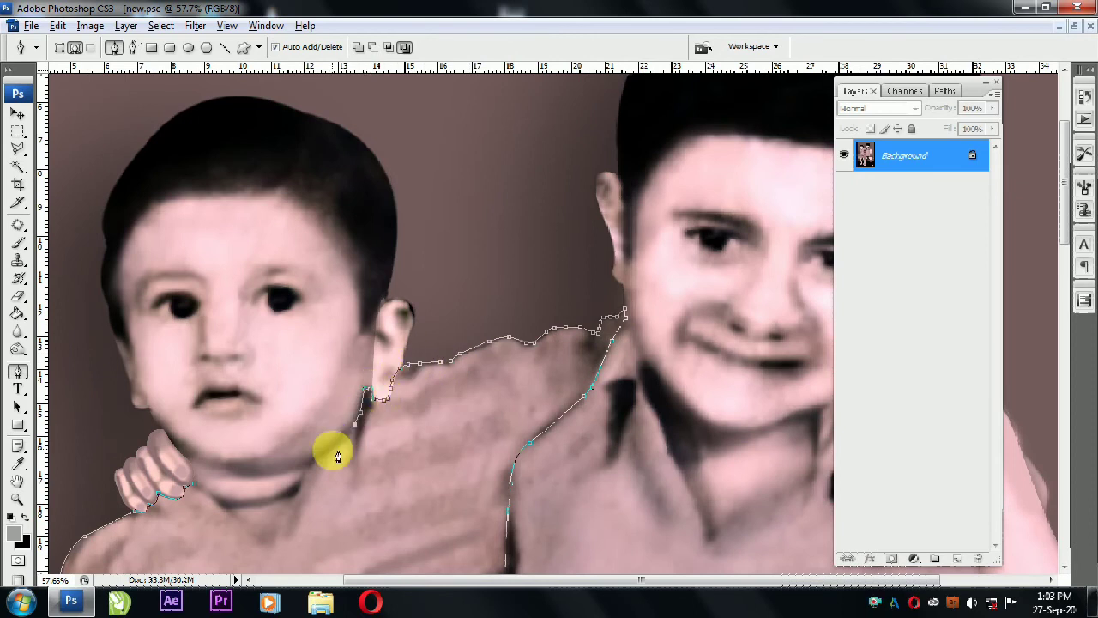
left_click_drag(322, 460, 368, 378)
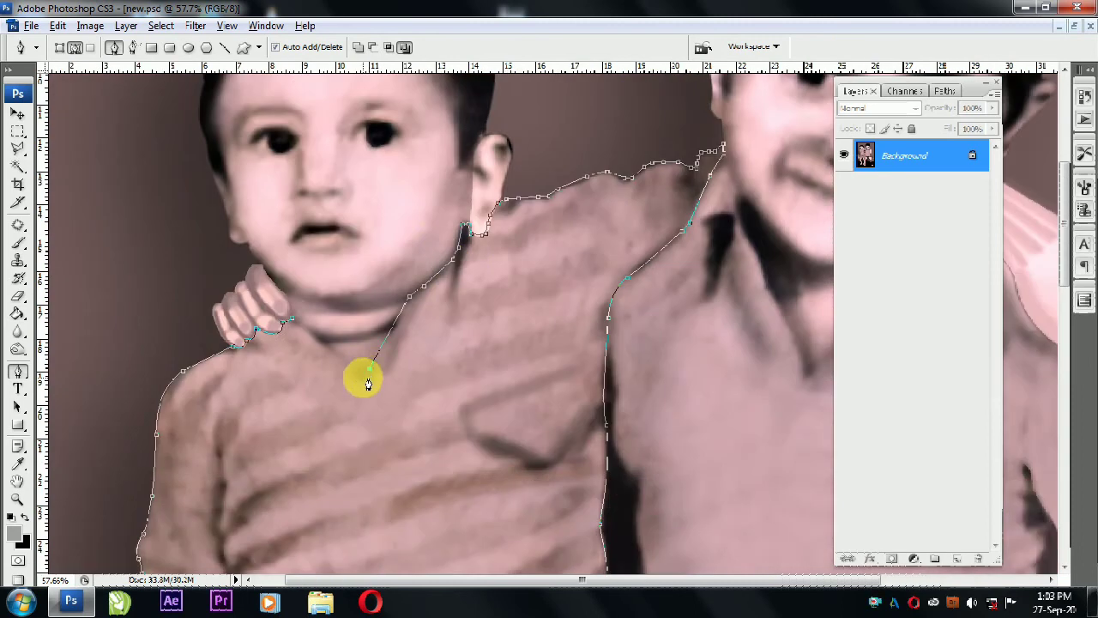
left_click(290, 320)
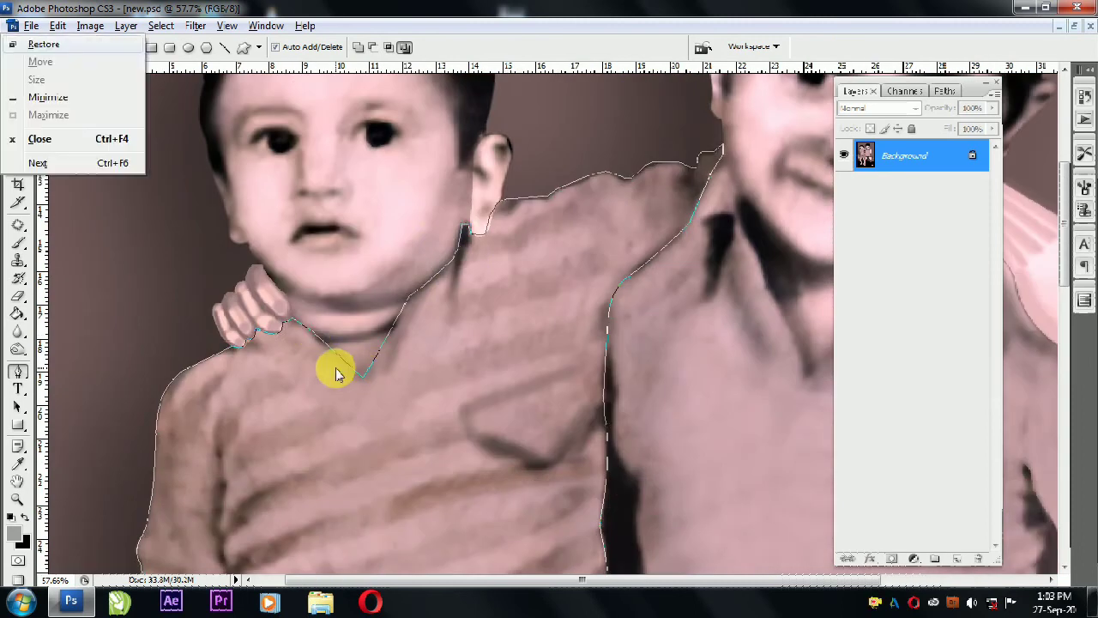
Step: Load the shirt path as a selection and recolour it with Hue -22, Saturation +72
key("ctrl+Return")
key("ctrl+0")
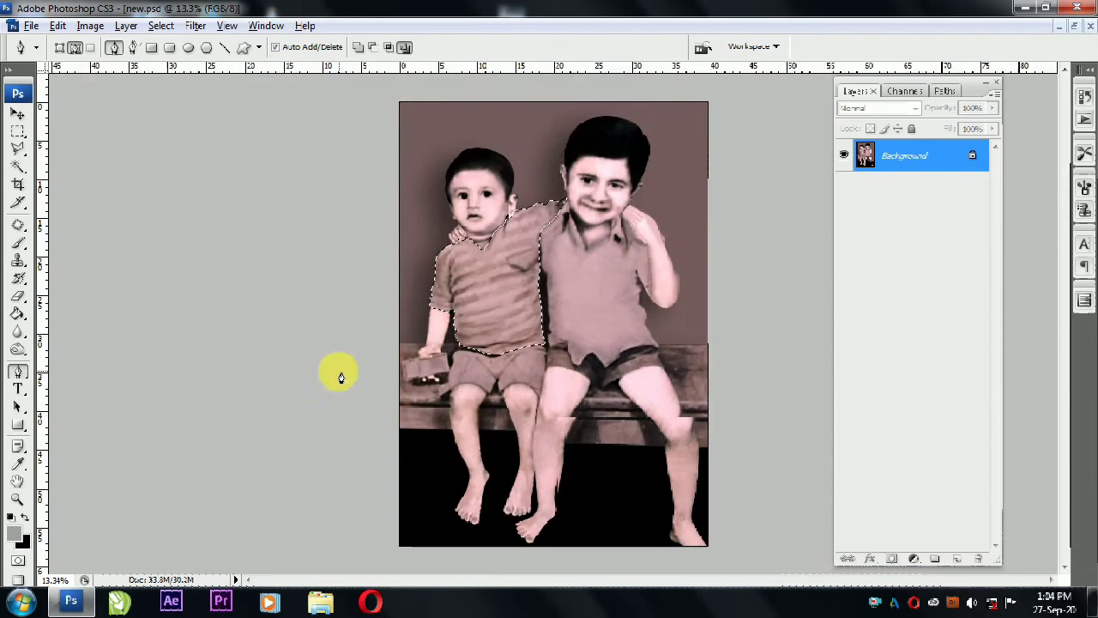
key("v")
key("ctrl+u")
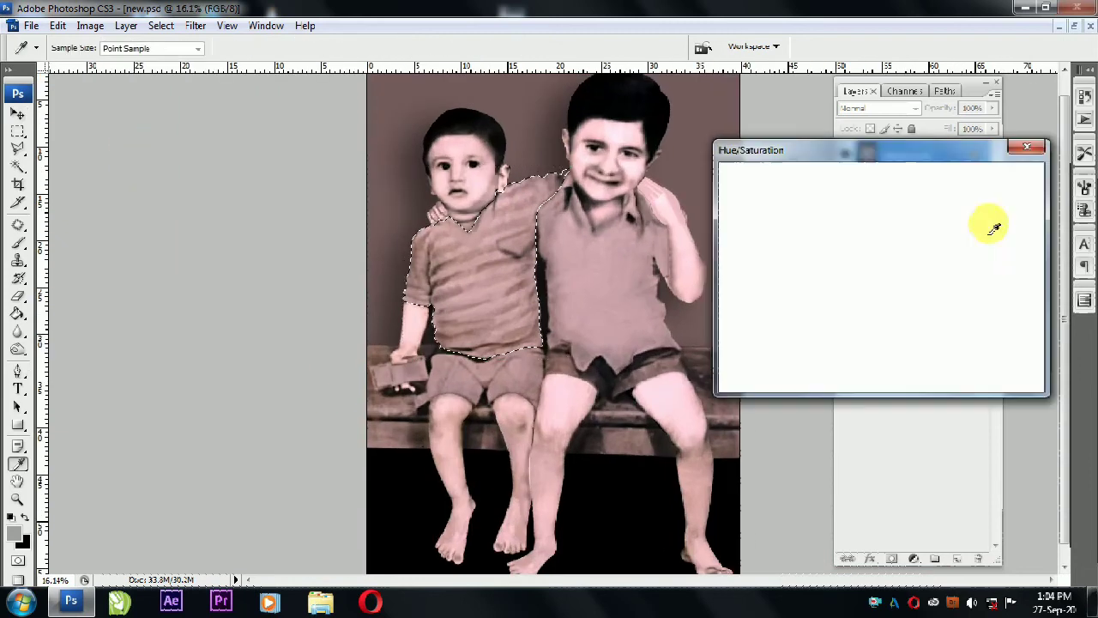
left_click_drag(843, 228, 901, 228)
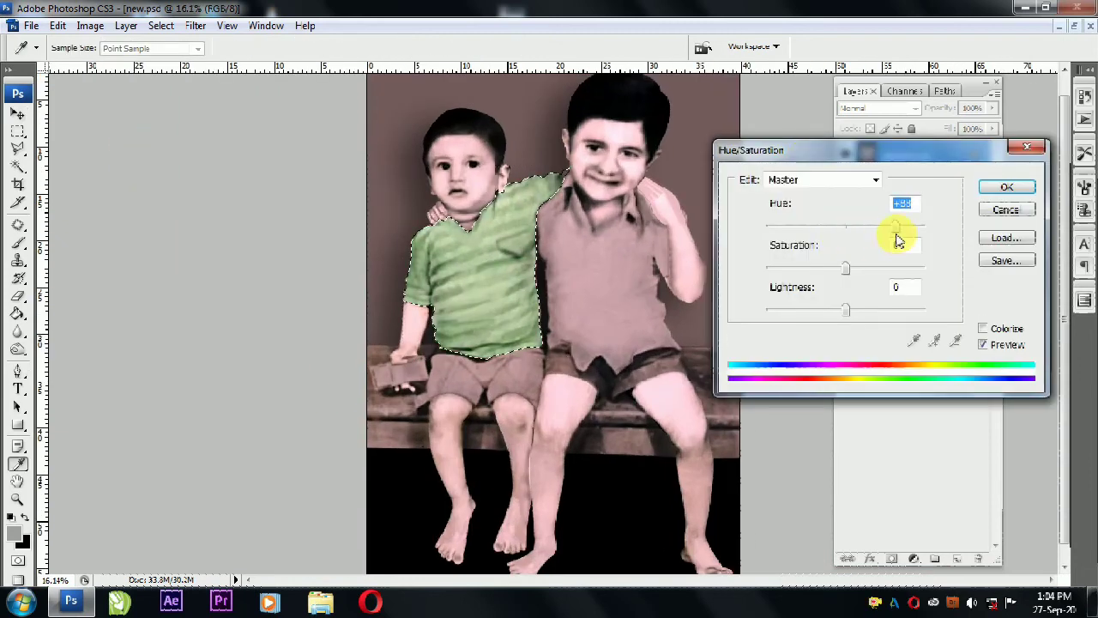
left_click_drag(846, 269, 882, 269)
left_click_drag(900, 226, 772, 234)
left_click_drag(891, 273, 907, 275)
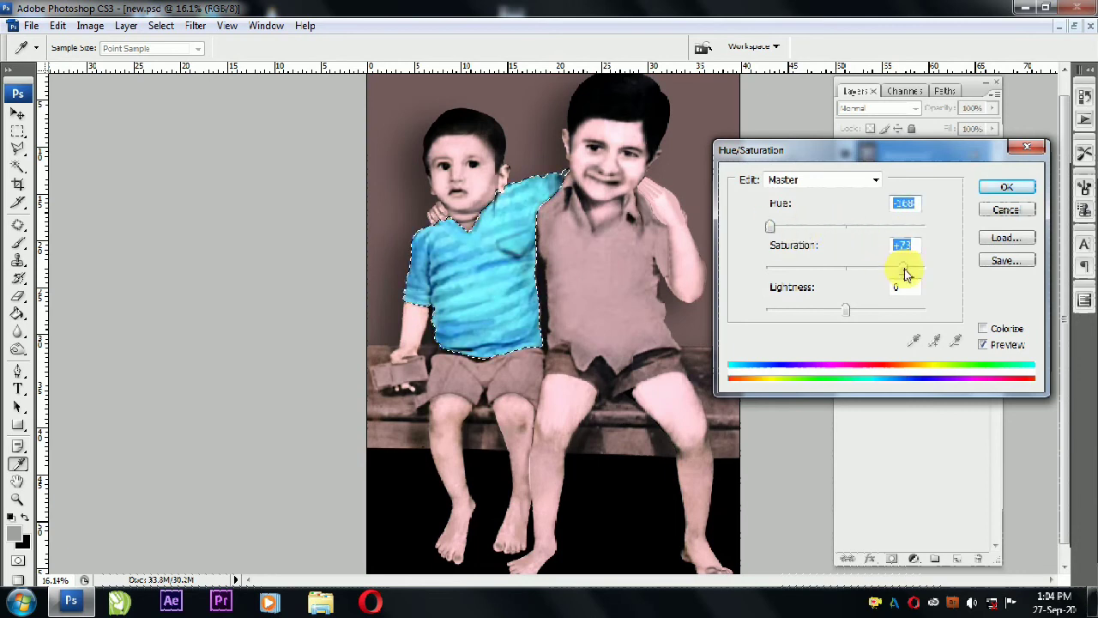
mouse_move(769, 225)
left_mouse_down()
mouse_move(902, 234)
mouse_move(839, 234)
left_mouse_up()
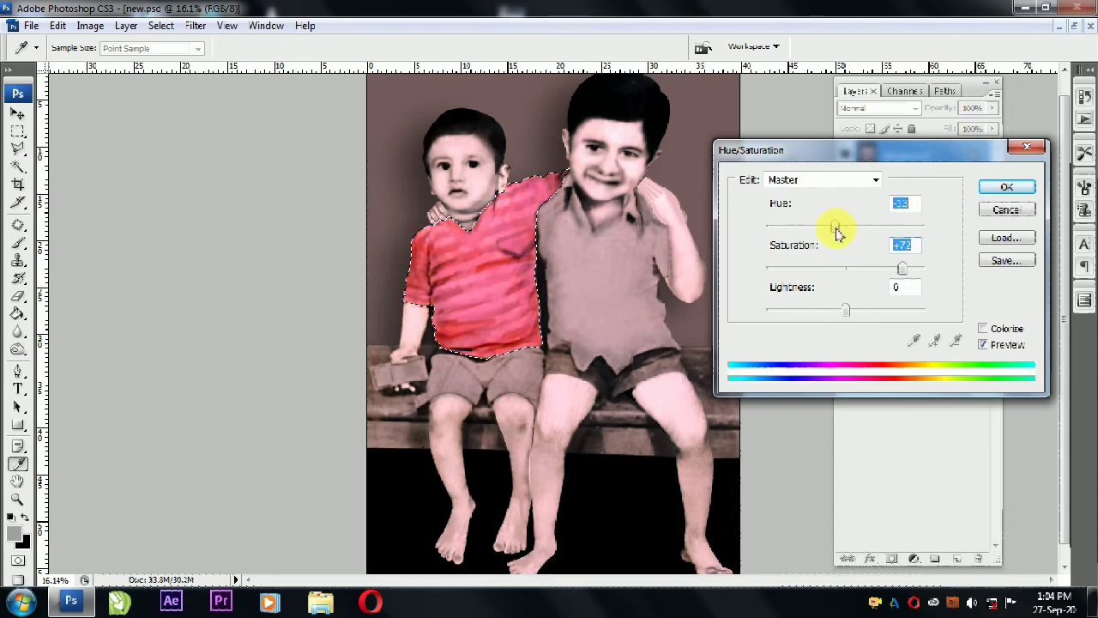
left_click(1008, 186)
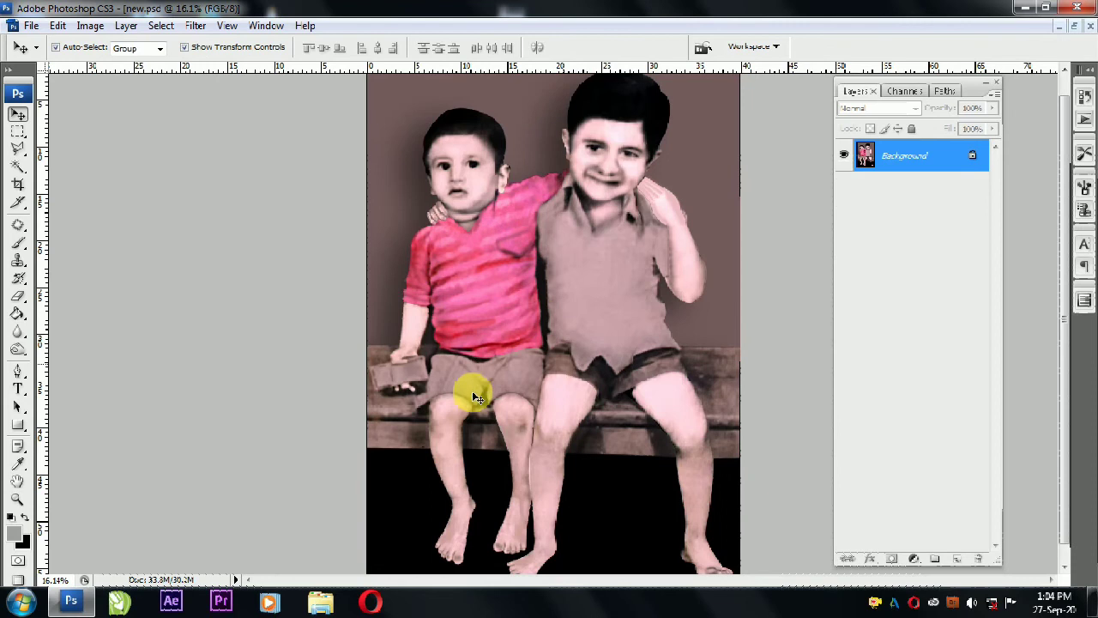
Step: Zoom in and trace the shorts' left side from the waist down to the left hem
left_click_drag(596, 464, 597, 464)
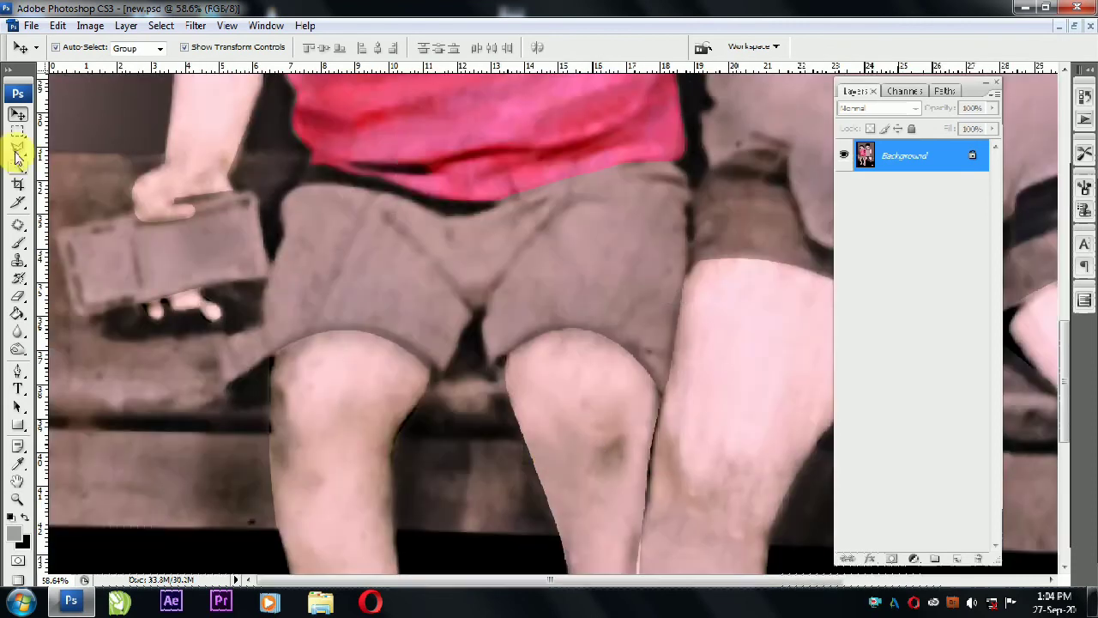
left_click(310, 162)
left_click(283, 189)
left_click(272, 208)
left_click(262, 228)
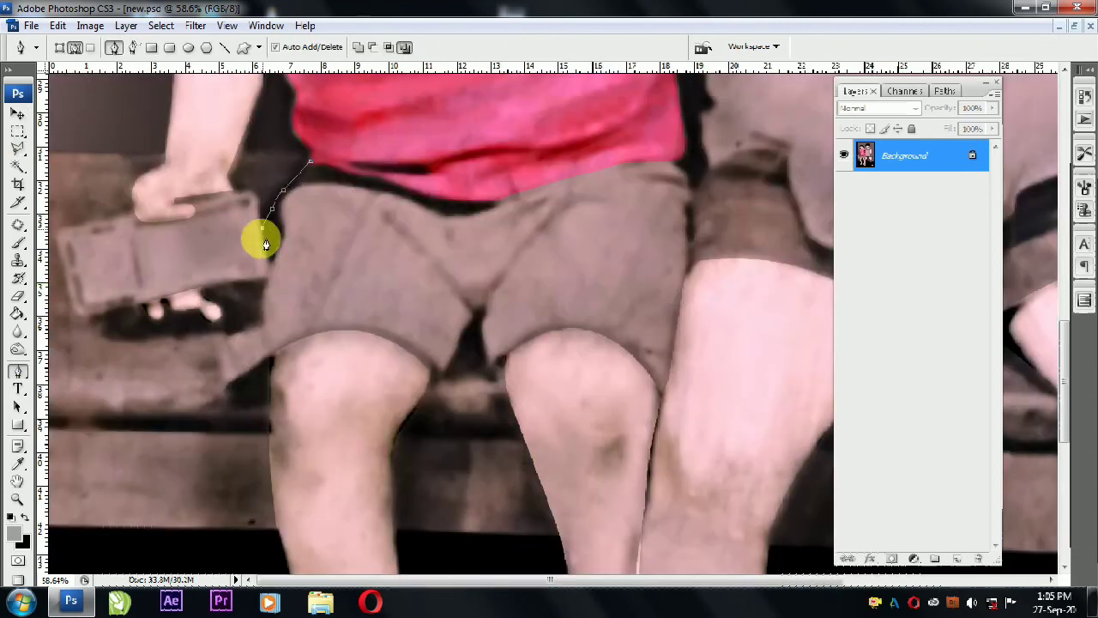
left_click_drag(268, 275, 207, 292)
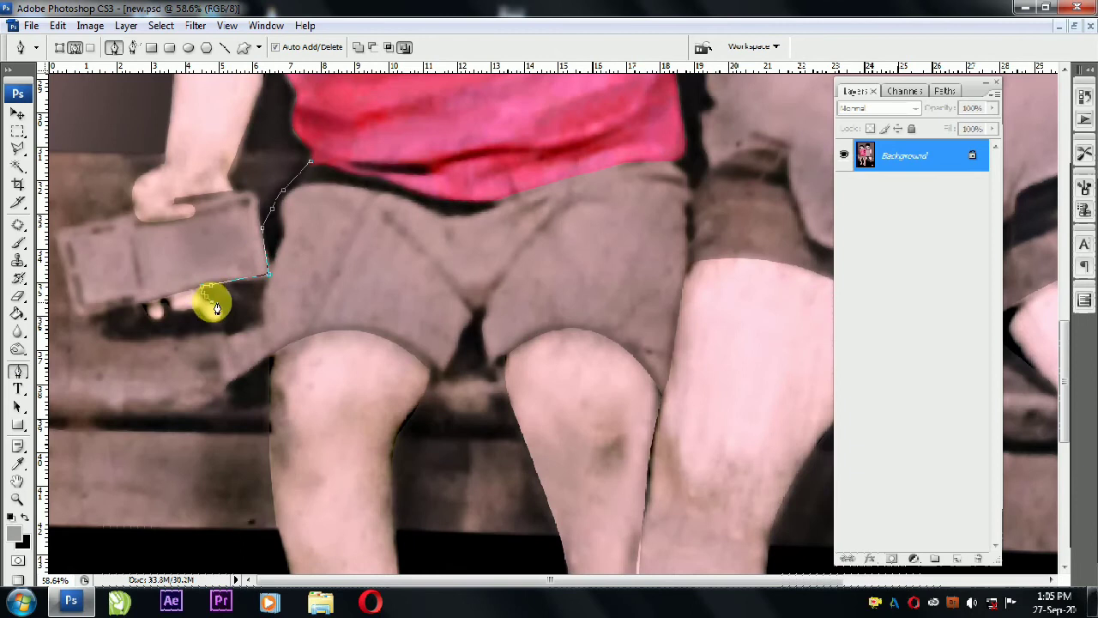
left_click(216, 314)
left_click(221, 396)
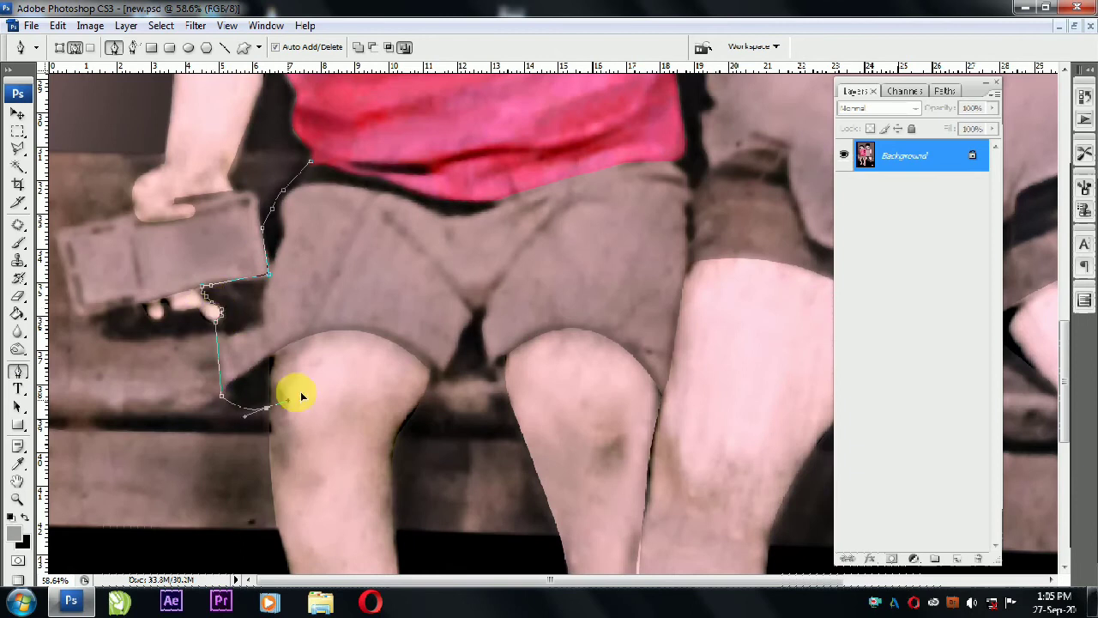
mouse_move(266, 408)
left_mouse_down()
mouse_move(298, 392)
mouse_move(269, 409)
left_mouse_up()
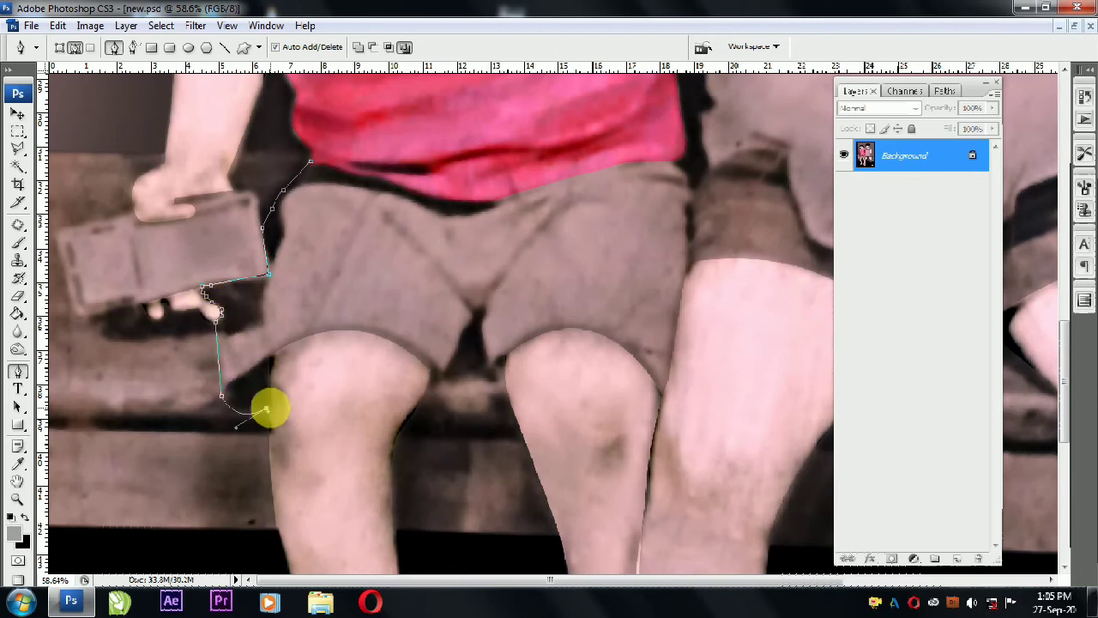
Step: Continue the outline over the left knee, through the crotch, and up the right side
left_click(273, 353)
mouse_move(410, 352)
left_mouse_down()
mouse_move(496, 393)
mouse_move(452, 384)
left_mouse_up()
left_click(445, 371)
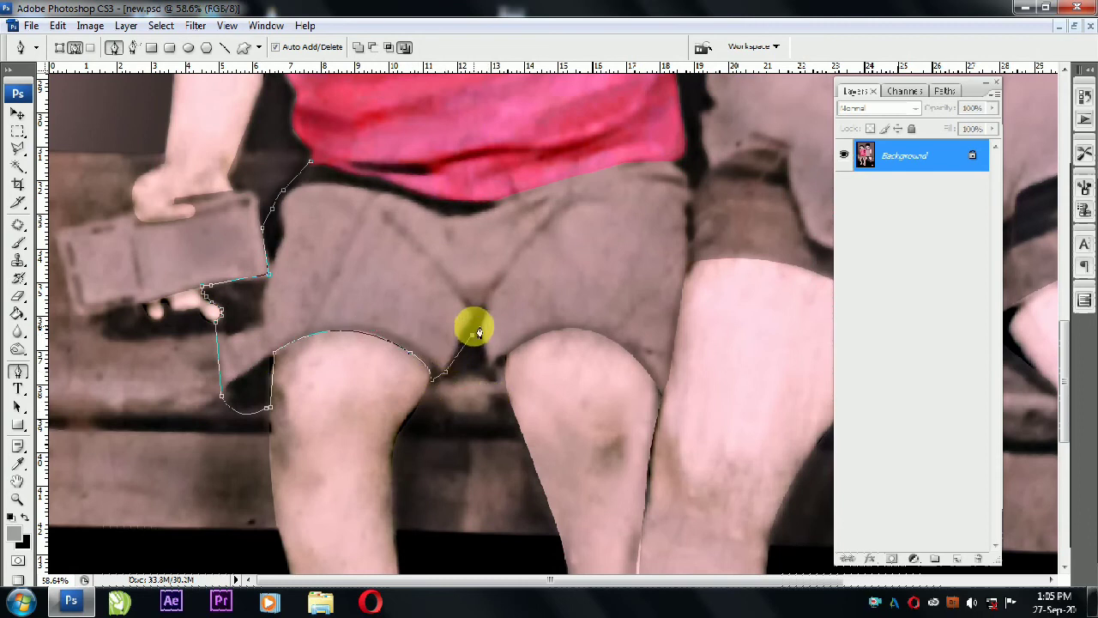
mouse_move(472, 334)
left_mouse_down()
mouse_move(485, 376)
mouse_move(508, 351)
left_mouse_up()
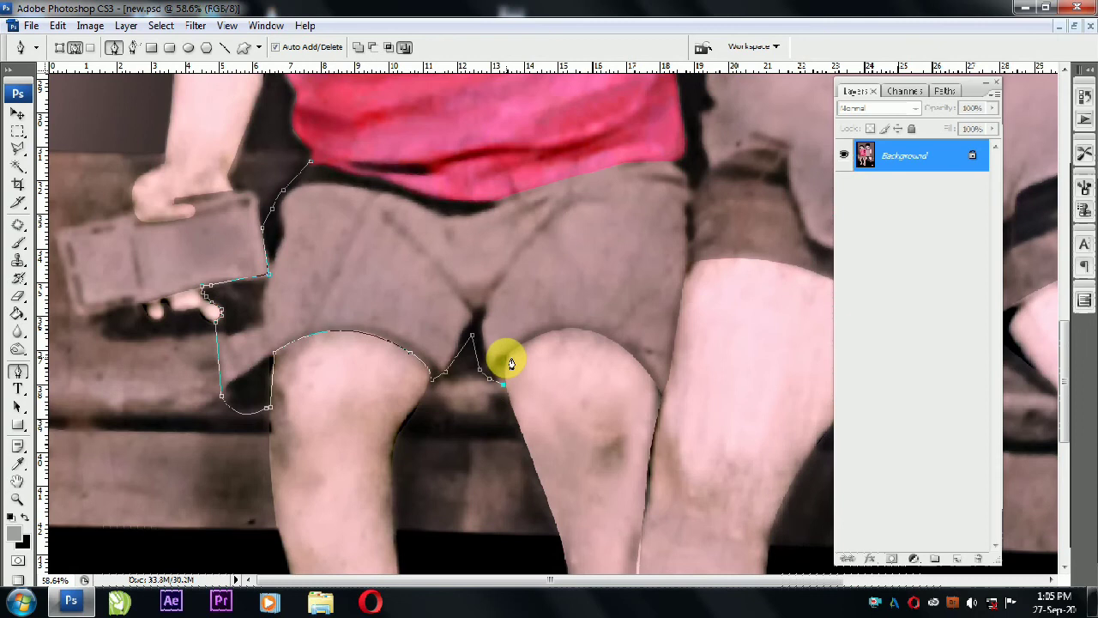
left_click_drag(565, 329, 584, 330)
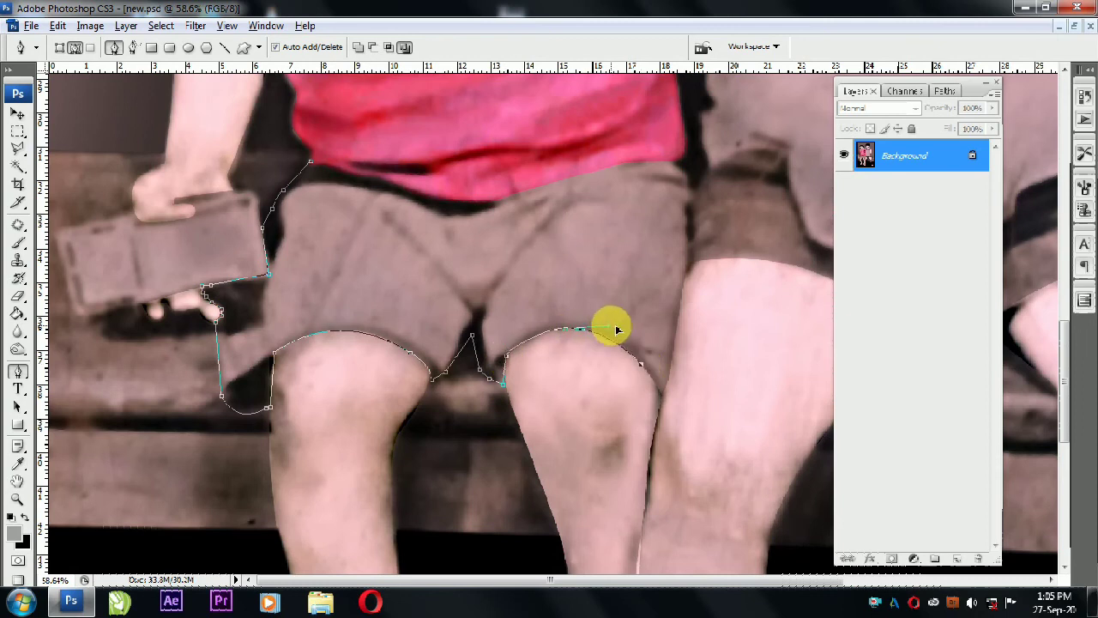
left_click_drag(660, 394, 667, 372)
left_click(686, 268)
mouse_move(688, 222)
left_mouse_down()
mouse_move(692, 168)
mouse_move(604, 174)
left_mouse_up()
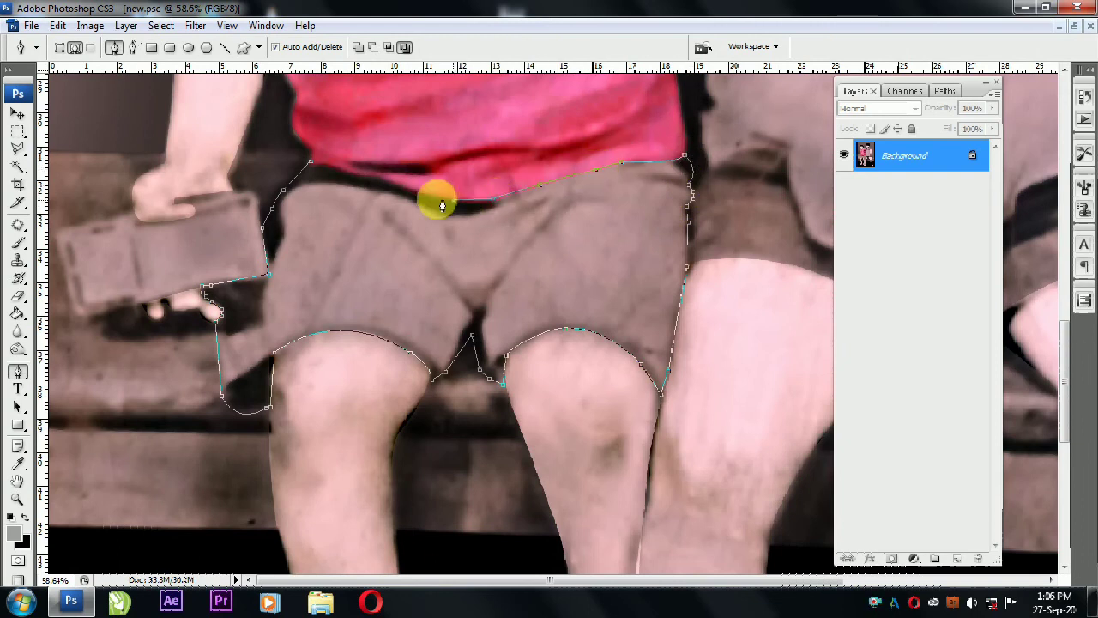
Step: Close the shorts path and make it a selection with a 2 px feather
left_click(310, 161)
right_click(331, 216)
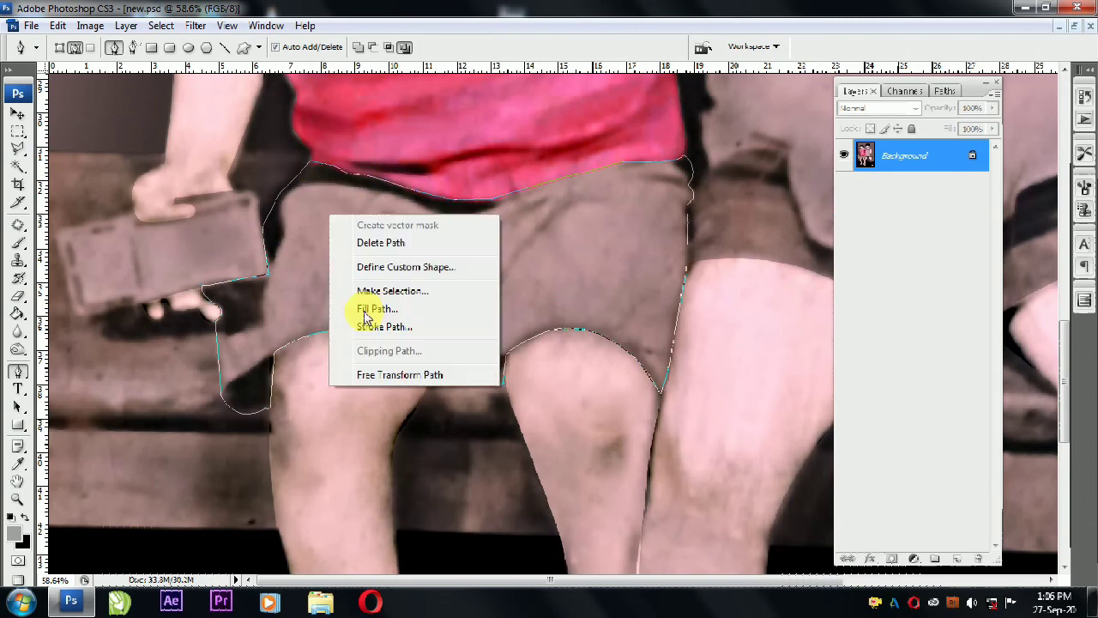
left_click(377, 291)
type("2")
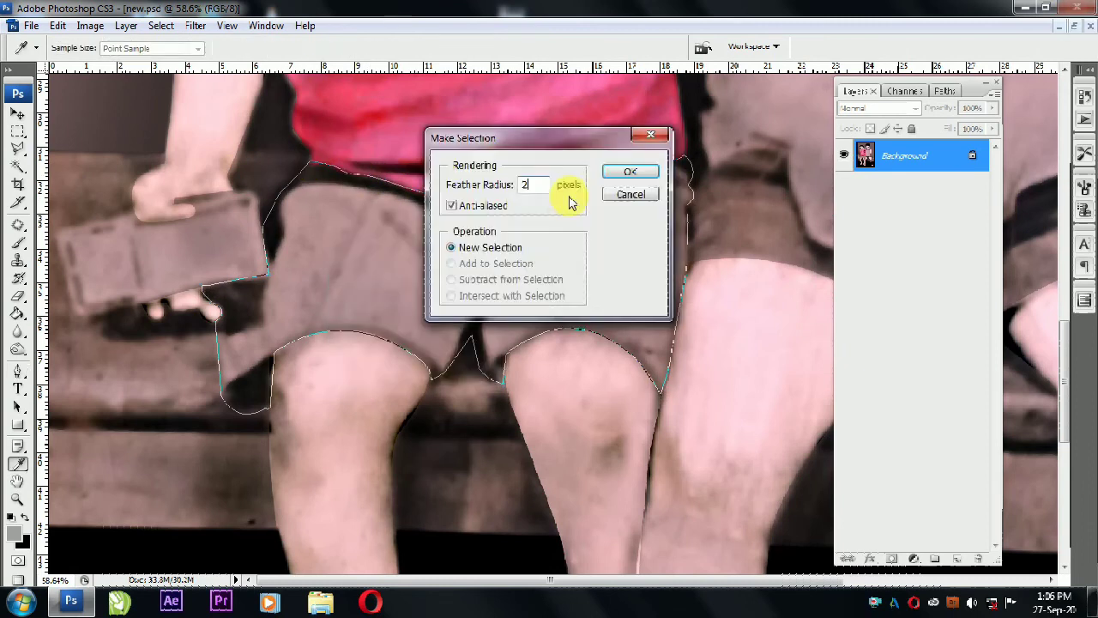
key("Return")
Step: Recolour the shorts dark maroon with Hue/Saturation: Saturation +100, Lightness -70
key("ctrl+u")
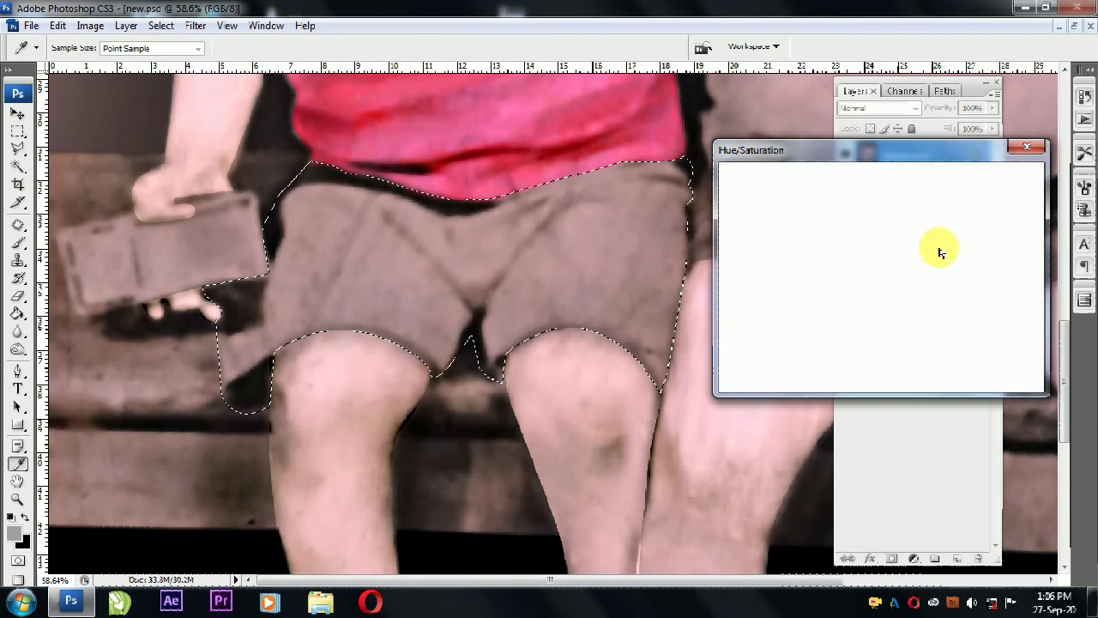
left_click_drag(846, 228, 833, 230)
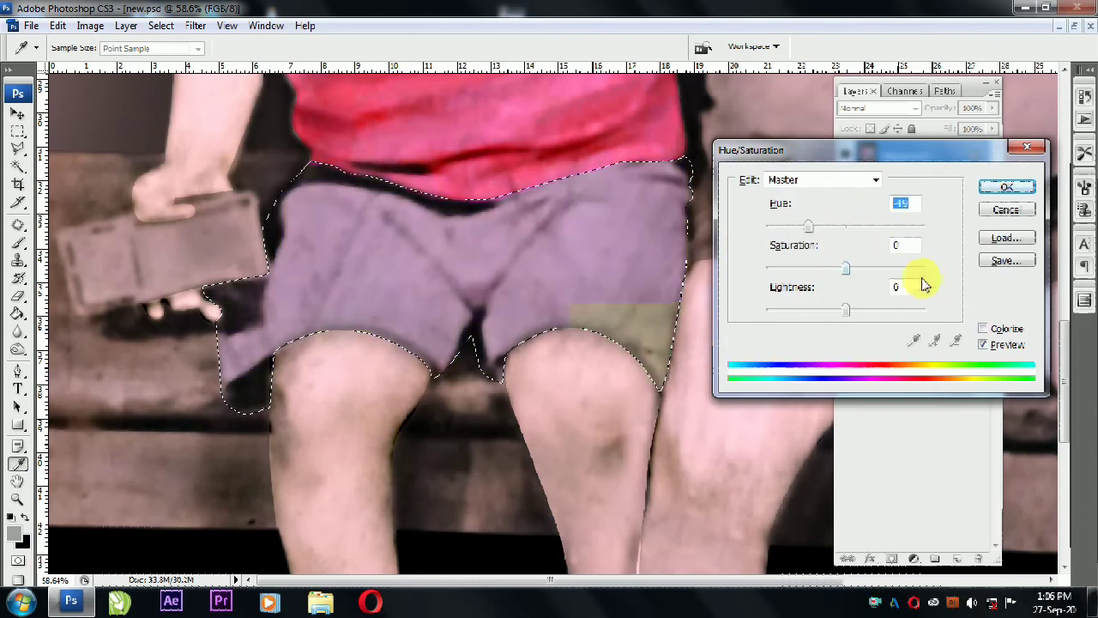
left_click_drag(846, 268, 926, 273)
mouse_move(815, 227)
left_mouse_down()
mouse_move(858, 230)
mouse_move(773, 228)
mouse_move(790, 230)
left_mouse_up()
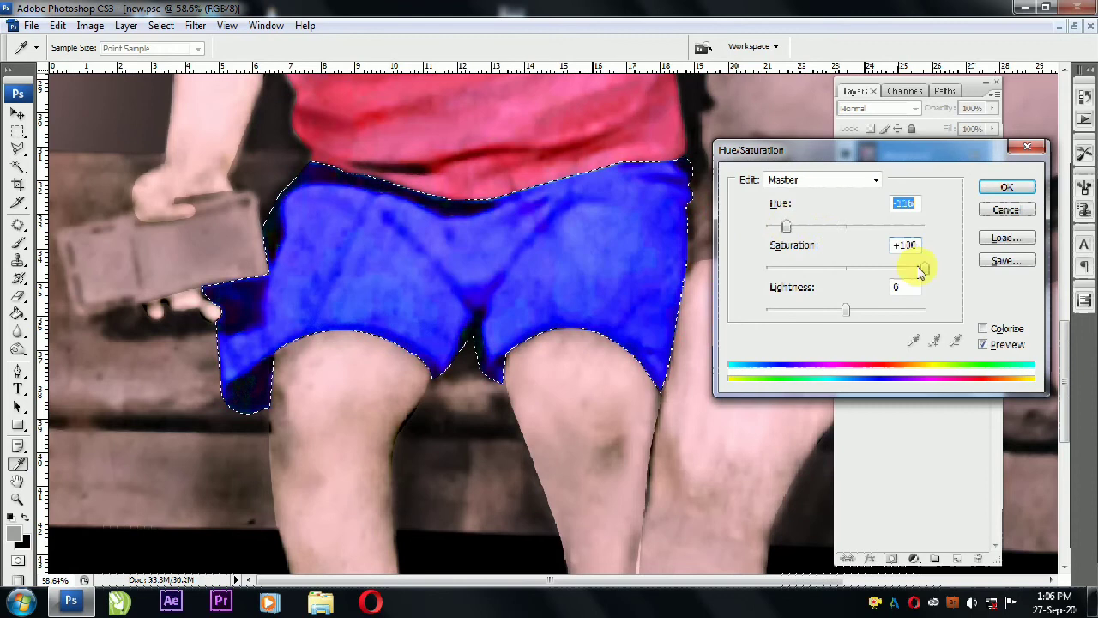
left_click_drag(920, 271, 900, 272)
left_click_drag(802, 228, 840, 238)
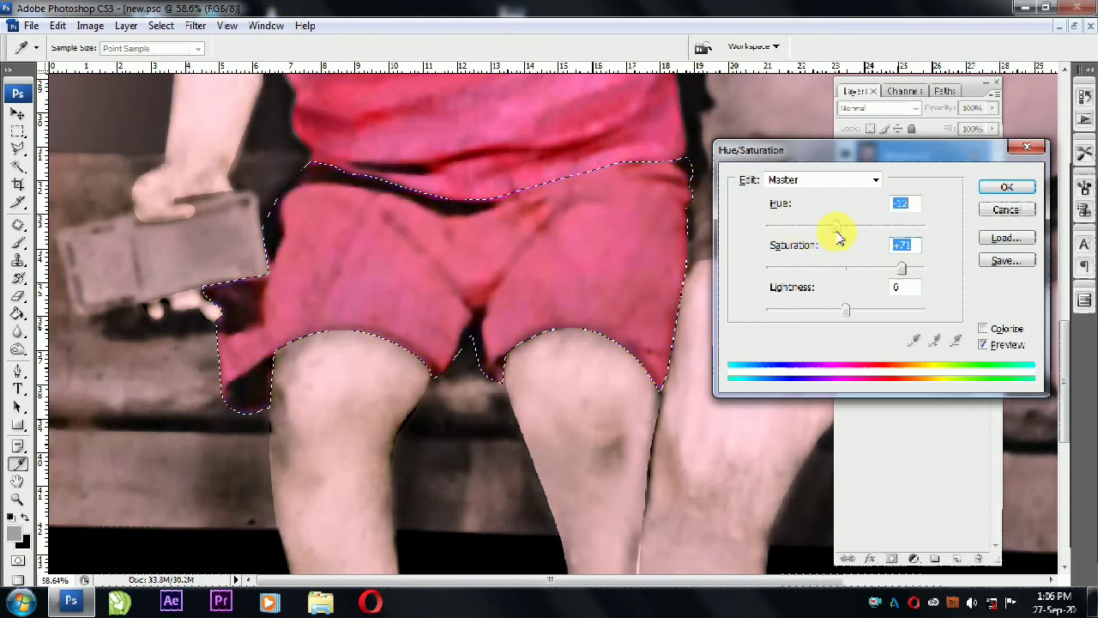
left_click_drag(846, 310, 817, 310)
left_click_drag(902, 269, 945, 278)
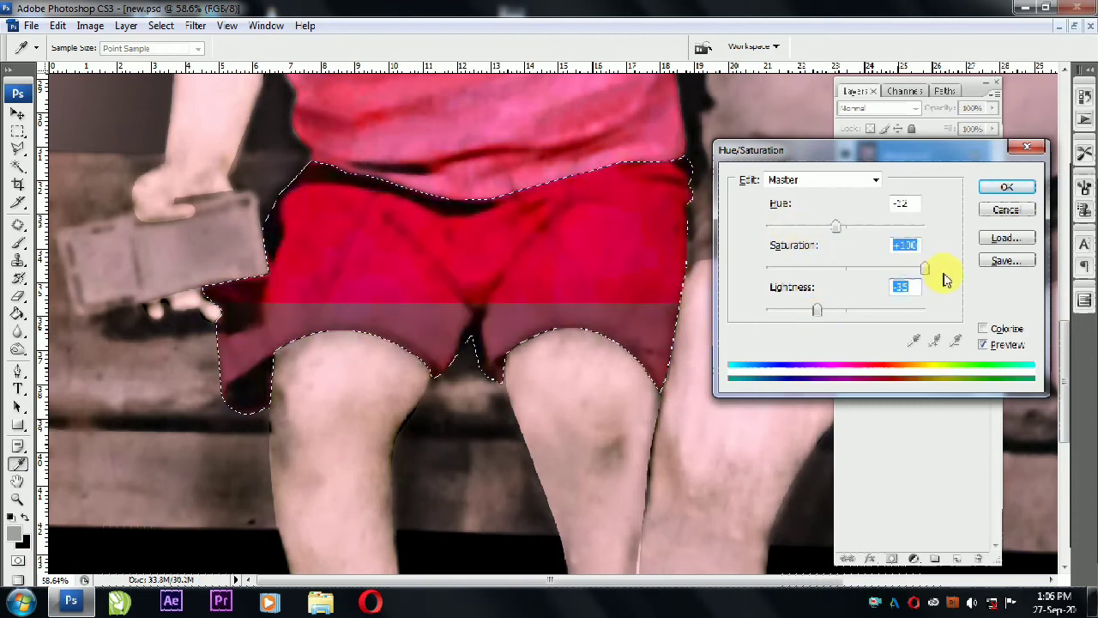
mouse_move(838, 225)
left_mouse_down()
mouse_move(922, 233)
mouse_move(821, 228)
left_mouse_up()
left_click_drag(816, 316, 790, 314)
left_click_drag(819, 227, 833, 229)
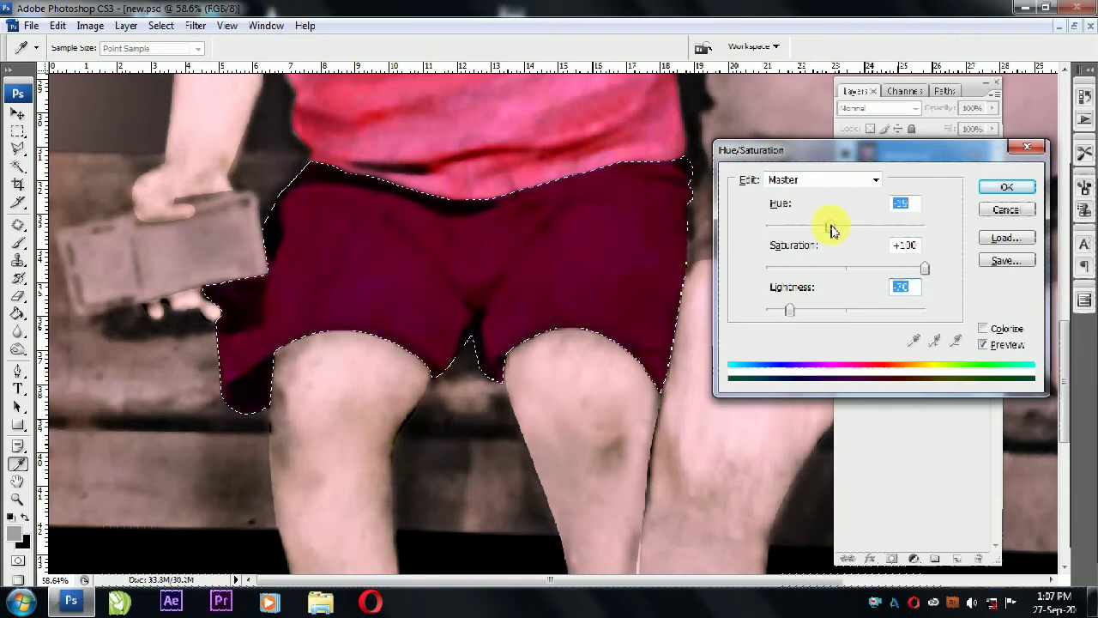
left_click(1004, 187)
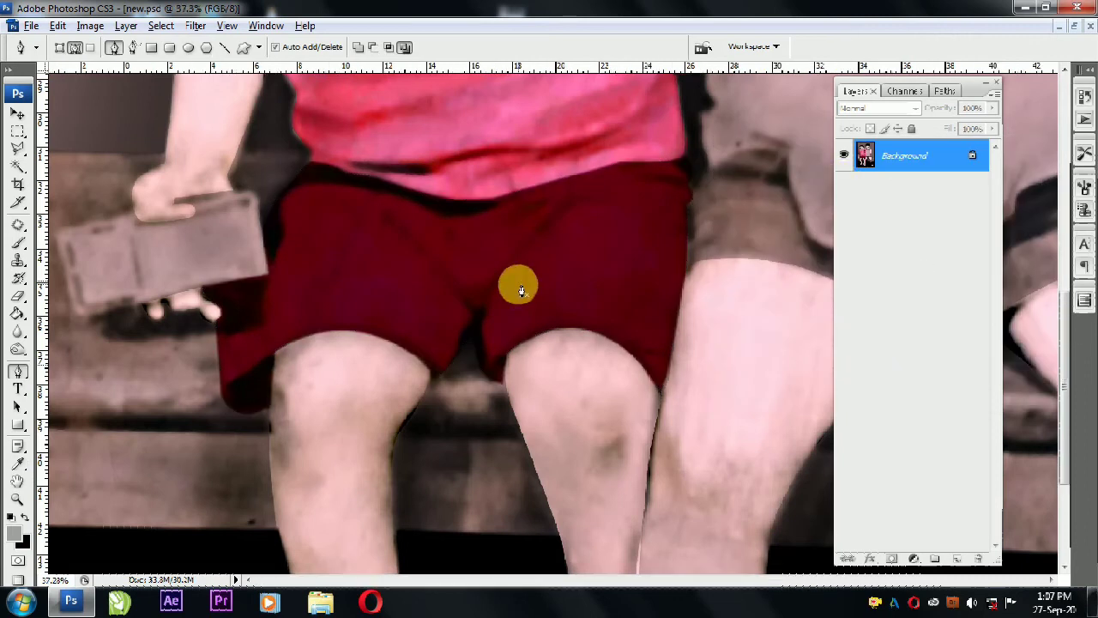
Step: Zoom in on the two children and collapse the Layers panel
key("ctrl+0")
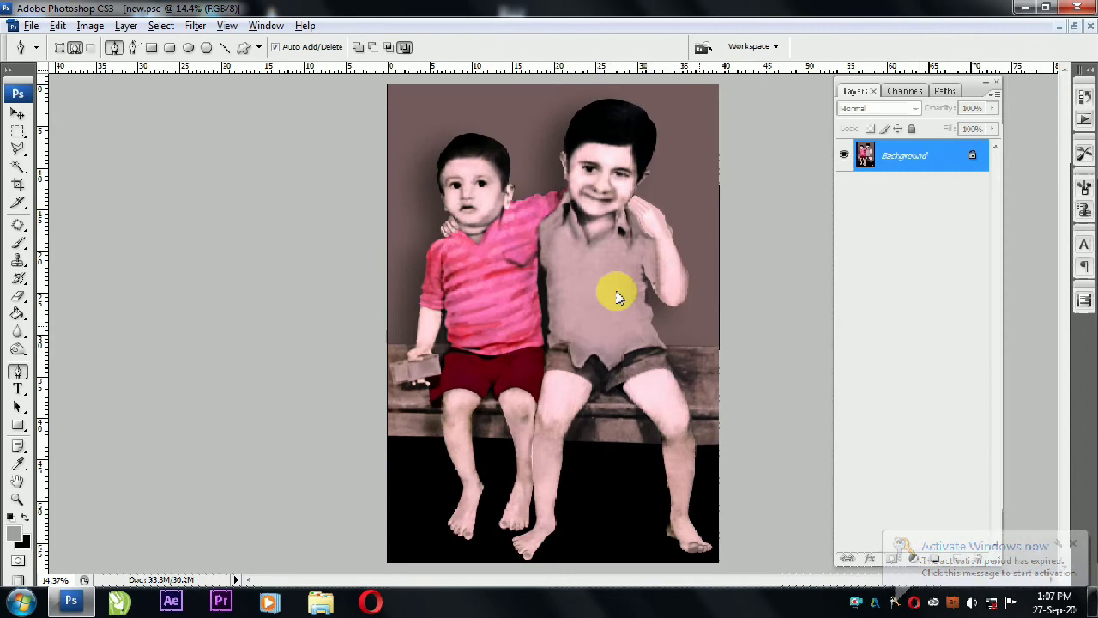
key("alt+space")
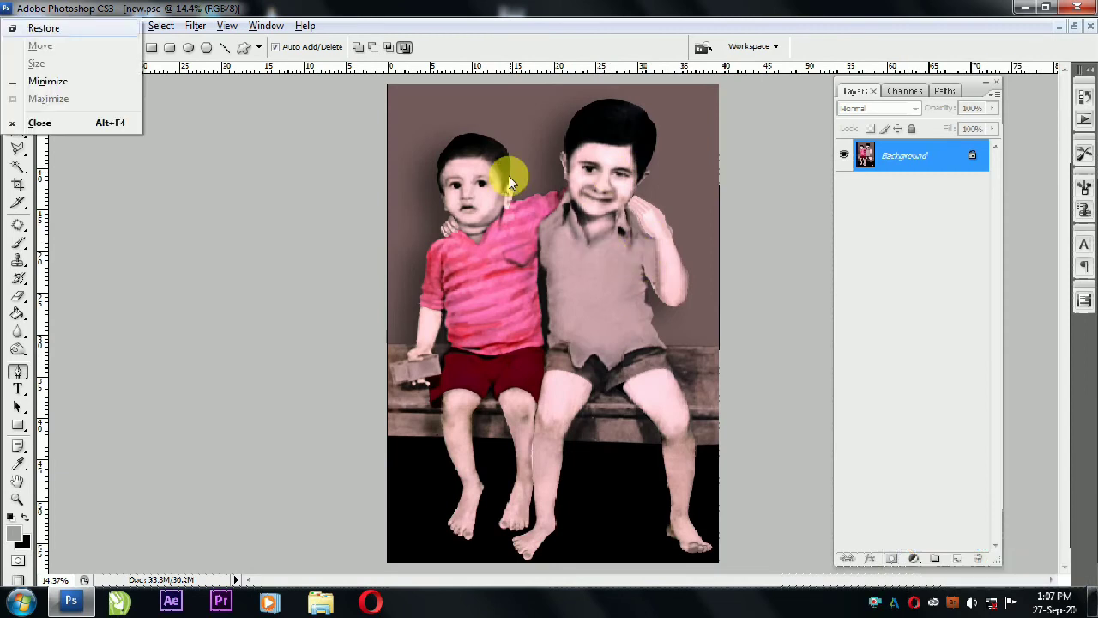
key("Escape")
left_click(705, 366, "ctrl")
left_click(704, 366)
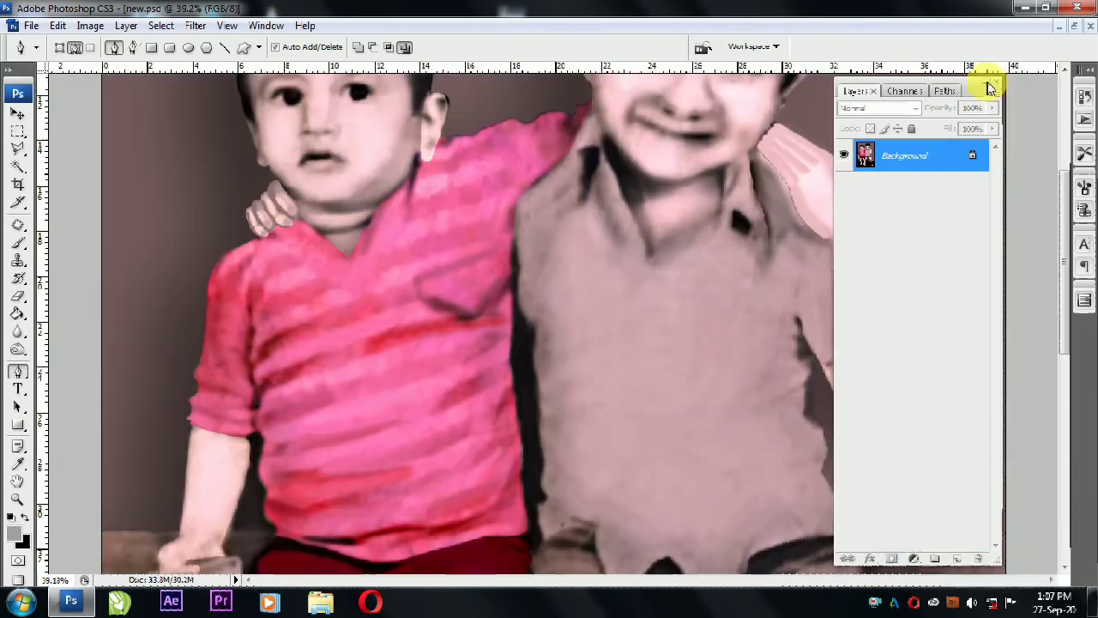
left_click(986, 82)
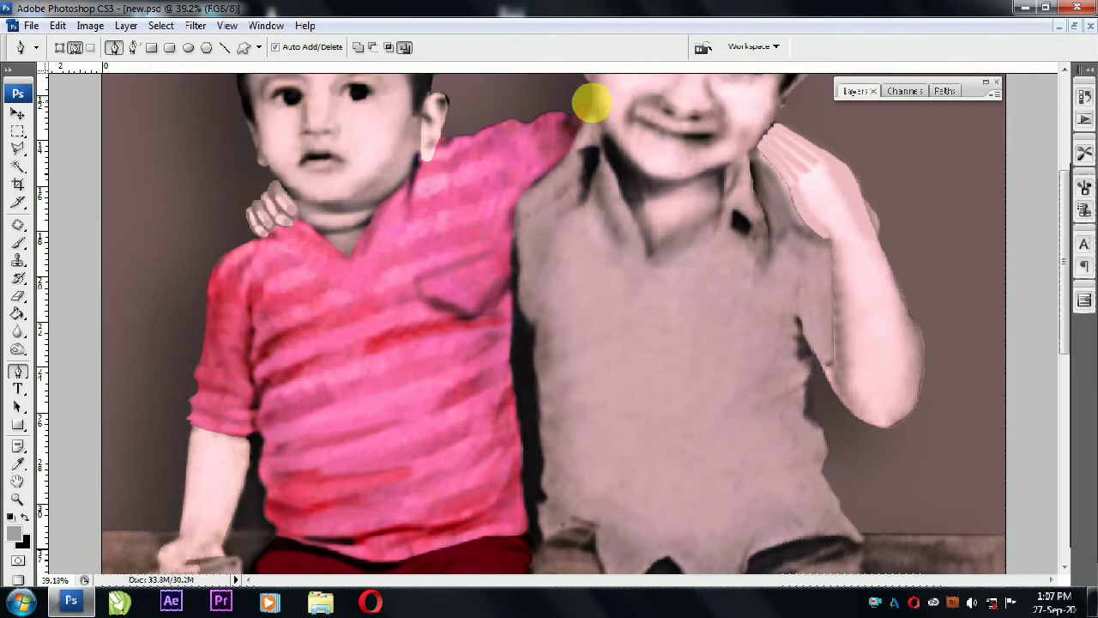
Step: Start a pen path down the left edge of the older boy's shirt toward the hem
left_click(569, 153)
left_click(526, 188)
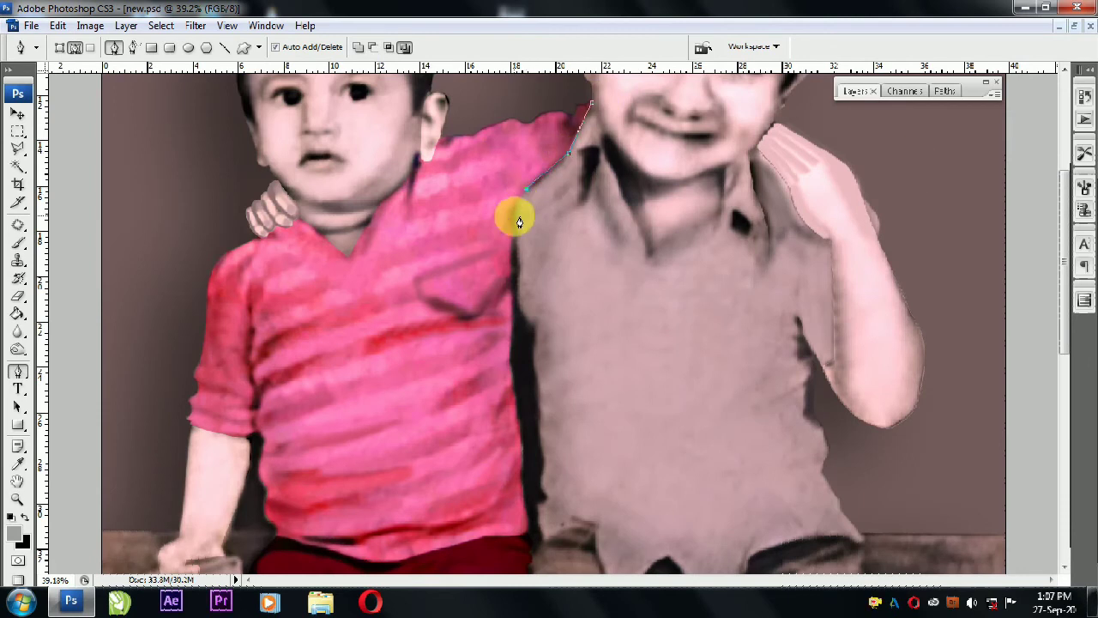
left_click(514, 218)
left_click(511, 322)
left_click(510, 363)
left_click(520, 480)
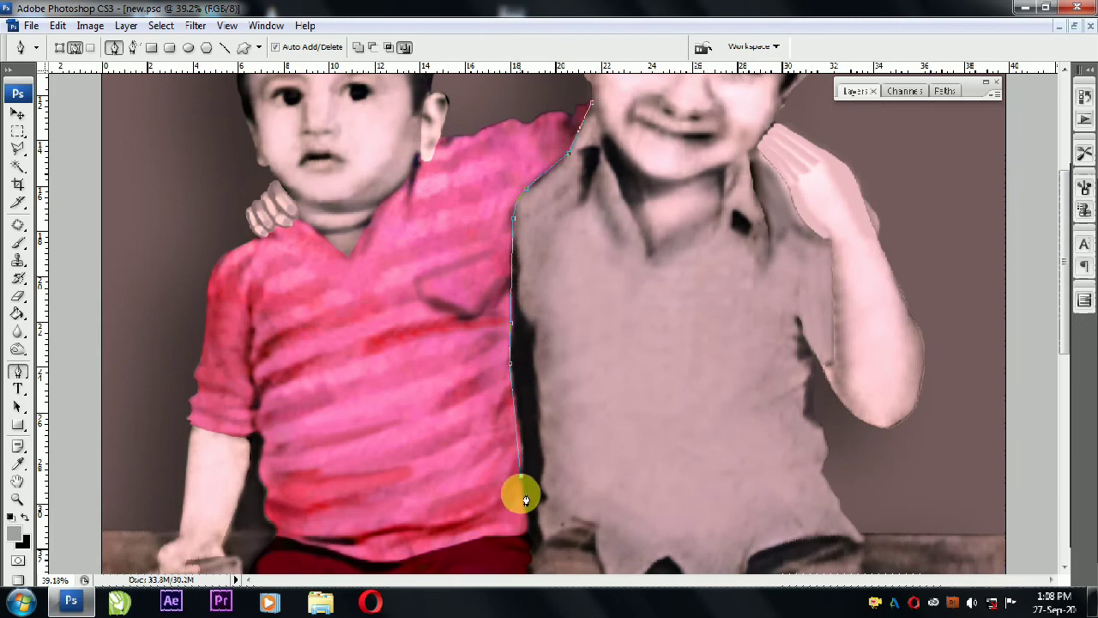
left_click(526, 528)
scroll(585, 220, "down", 3)
Step: Trace the path along the shirt's jagged hem toward the right
left_click(532, 300)
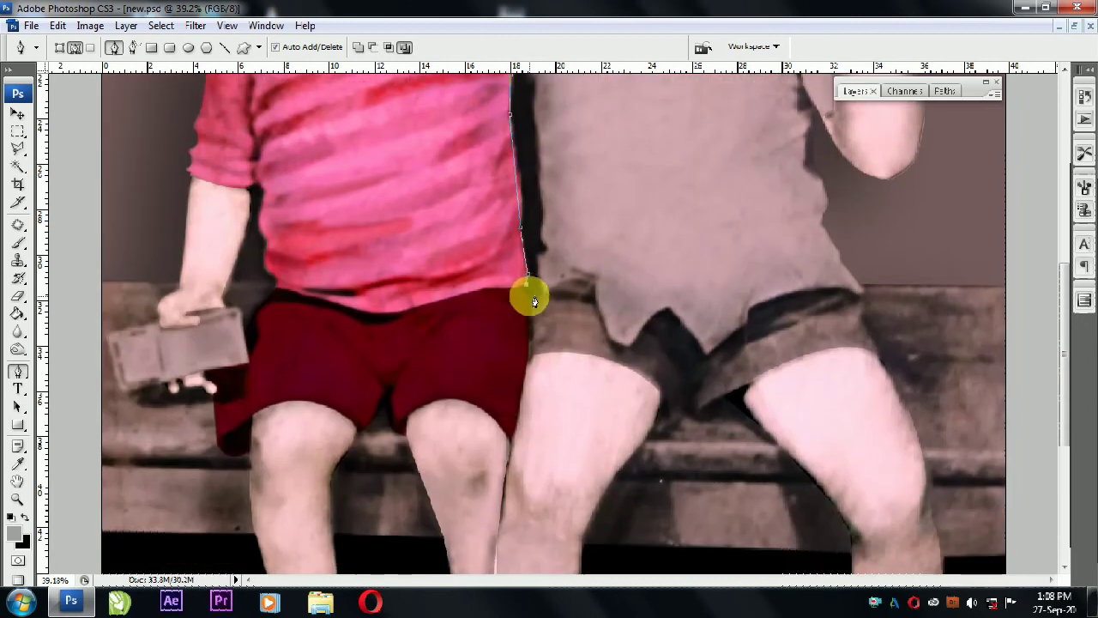
left_click(543, 293)
left_click(594, 283)
left_click_drag(597, 286, 594, 339)
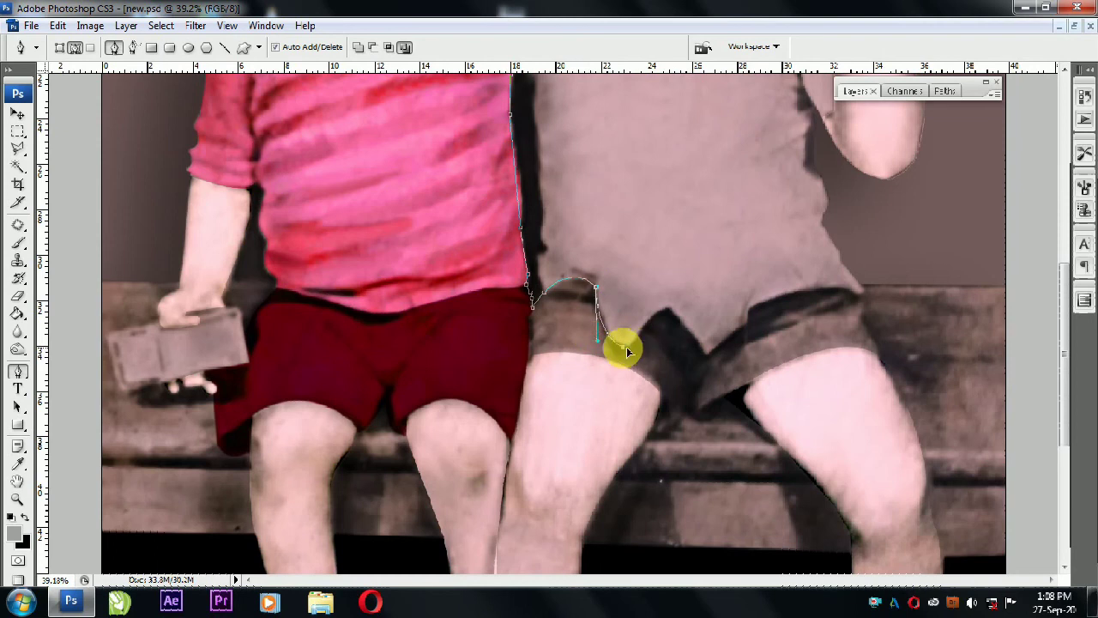
left_click(639, 329)
left_click_drag(667, 306, 678, 310)
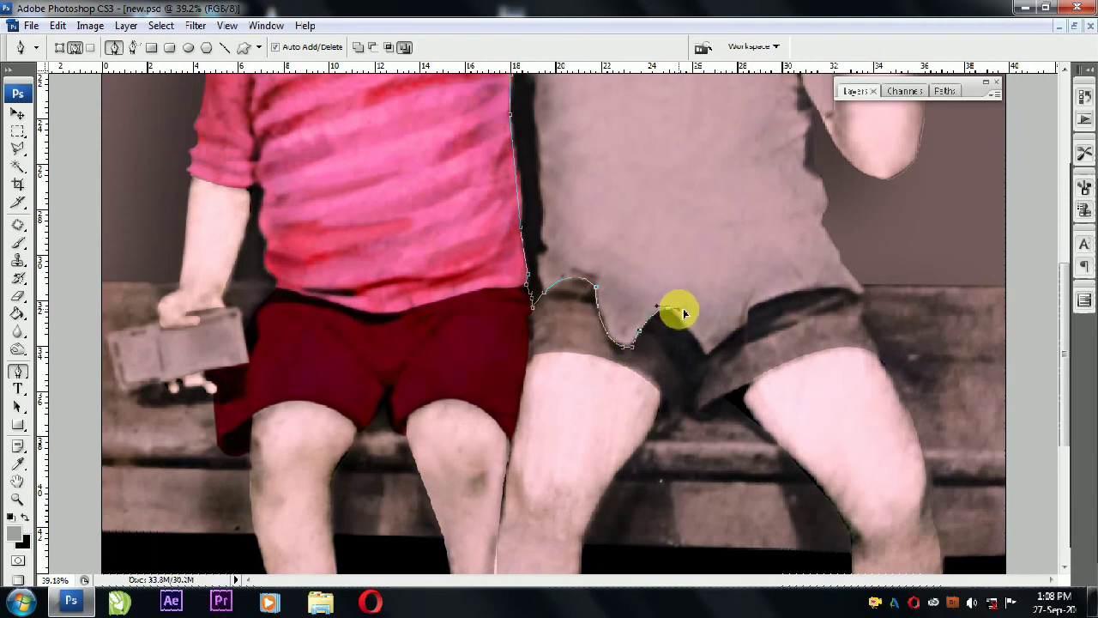
left_click(707, 352)
left_click(747, 322)
left_click(765, 301)
left_click(784, 296)
left_click(808, 291)
left_click(828, 286)
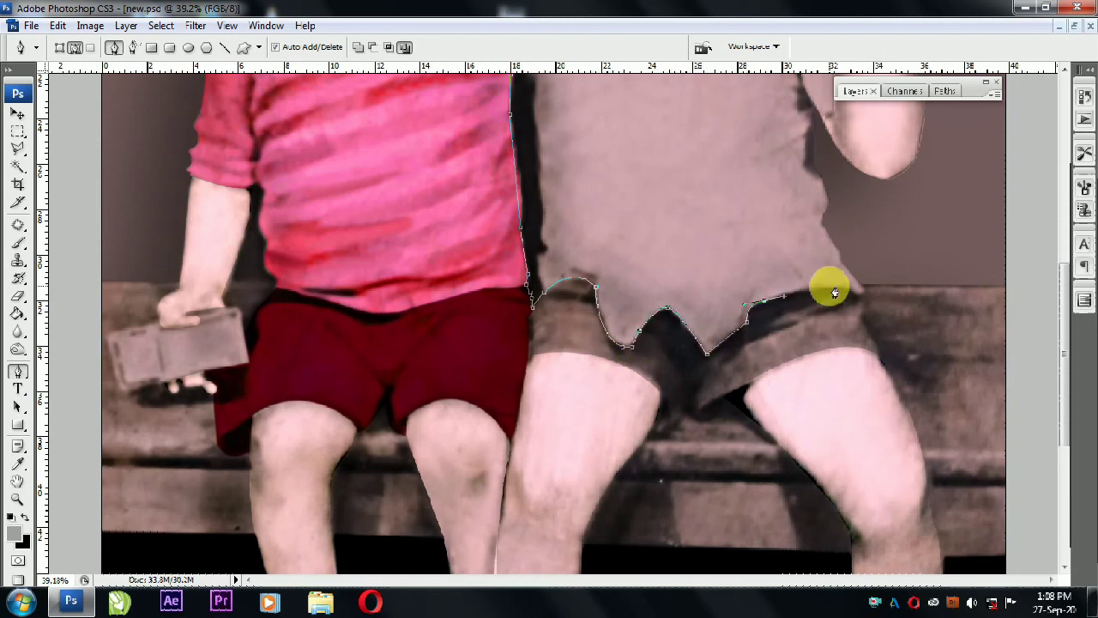
Step: Trace from the shirt's lower right corner up the arm and along the hand edge
left_click_drag(868, 292, 884, 435)
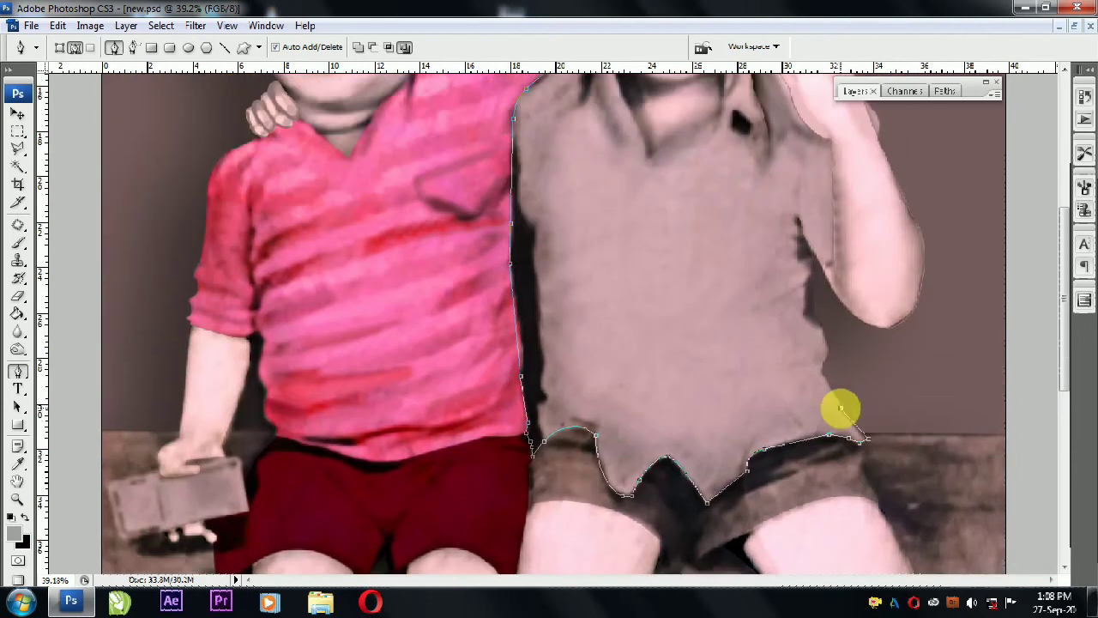
left_click(839, 405)
left_click(822, 371)
left_click(828, 349)
left_click(824, 331)
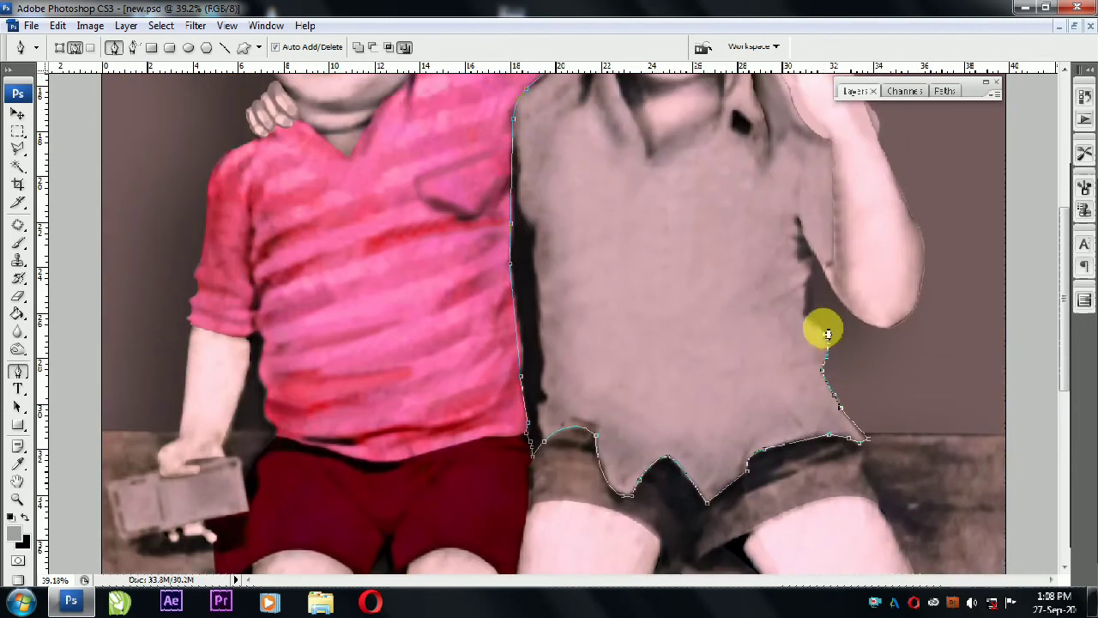
mouse_move(813, 309)
left_mouse_down()
mouse_move(822, 284)
mouse_move(824, 420)
left_mouse_up()
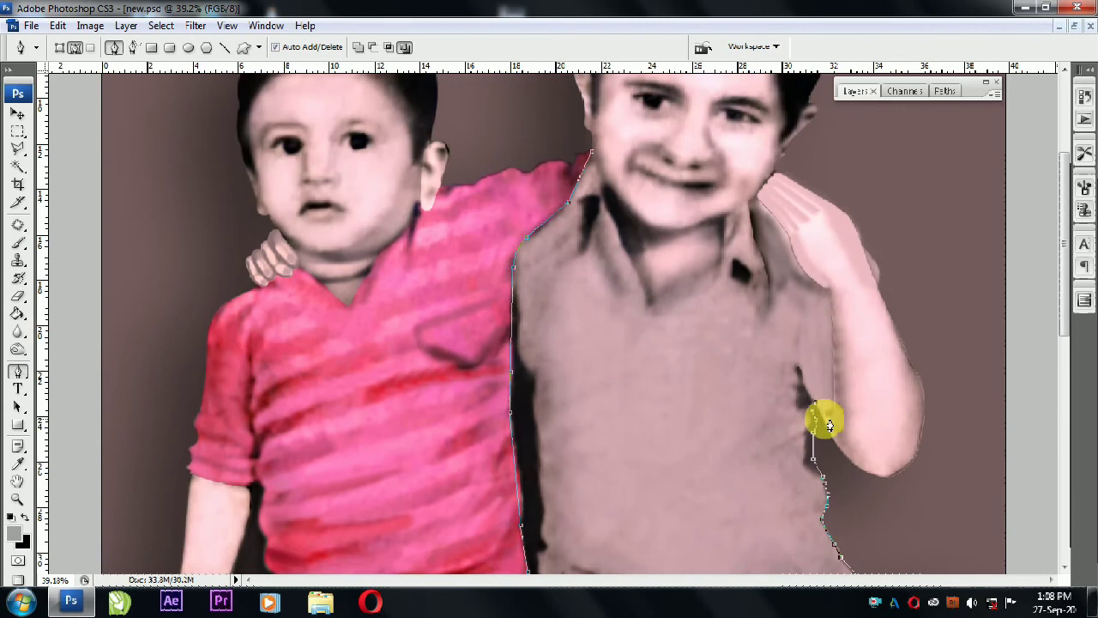
left_click(816, 403)
left_click_drag(832, 323, 878, 441)
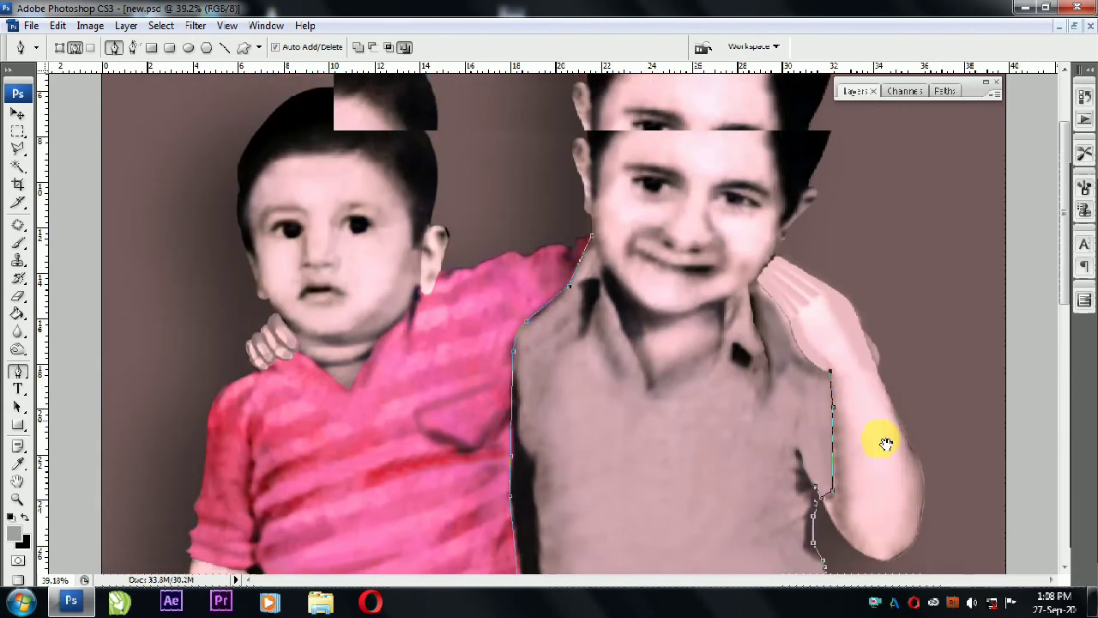
left_click(803, 442)
left_click(779, 351)
left_click_drag(780, 351, 762, 427)
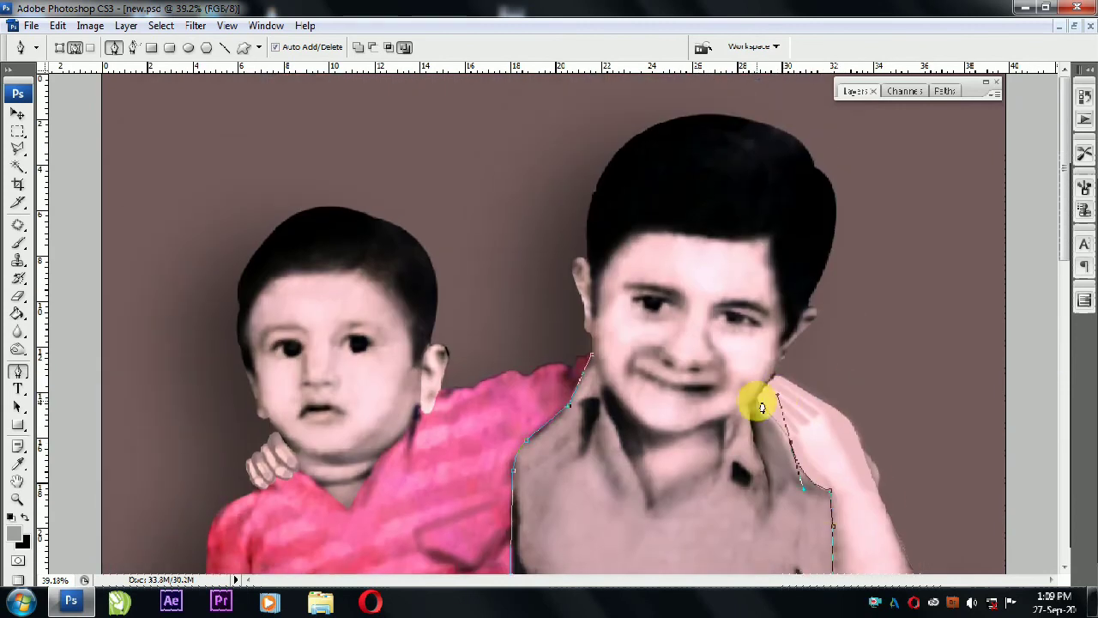
left_click(756, 411)
Step: Finish the outline along the shoulder, right side, collar and neck, then fit the photo
scroll(819, 457, "up", 5)
left_click(444, 296)
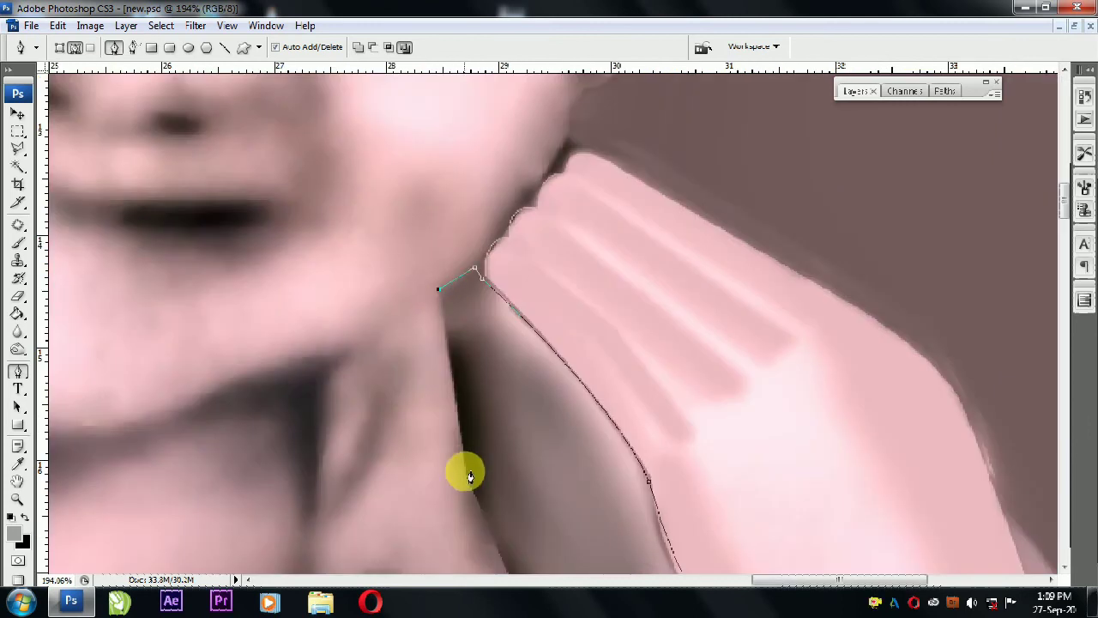
left_click_drag(466, 471, 686, 208)
left_click(667, 312)
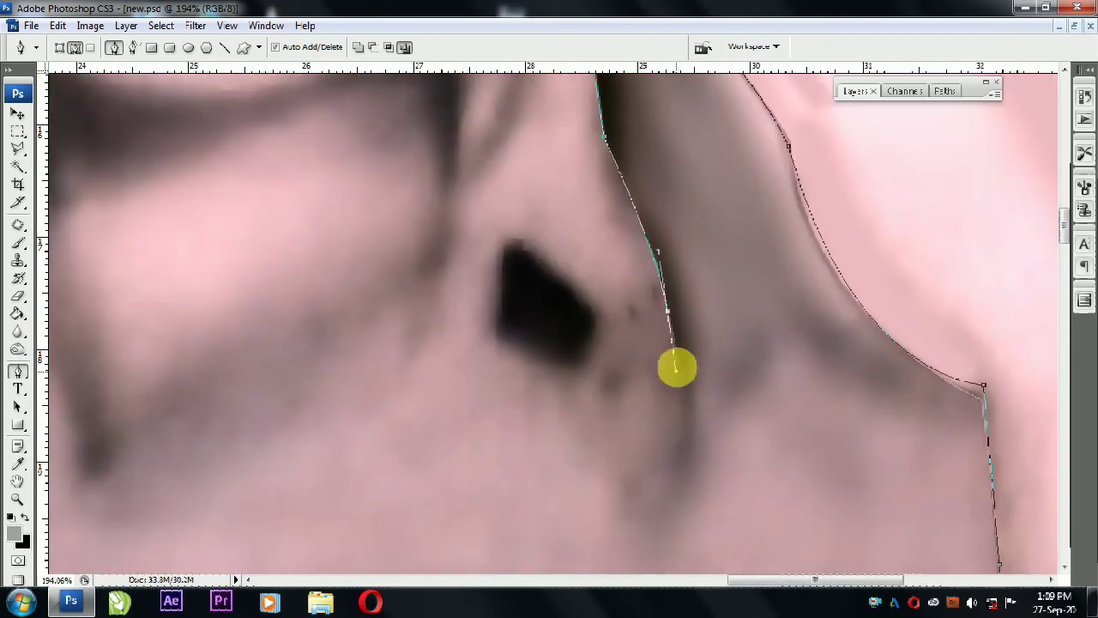
scroll(677, 367, "down", 3)
scroll(539, 277, "down", 3)
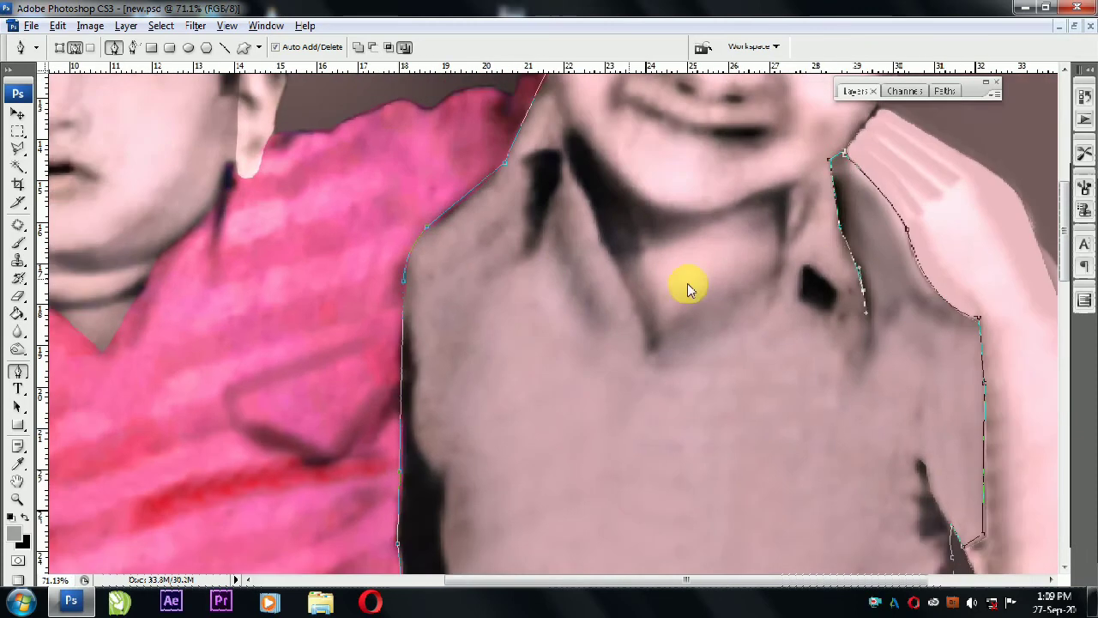
left_click(783, 187)
left_click(777, 273)
left_click(658, 335)
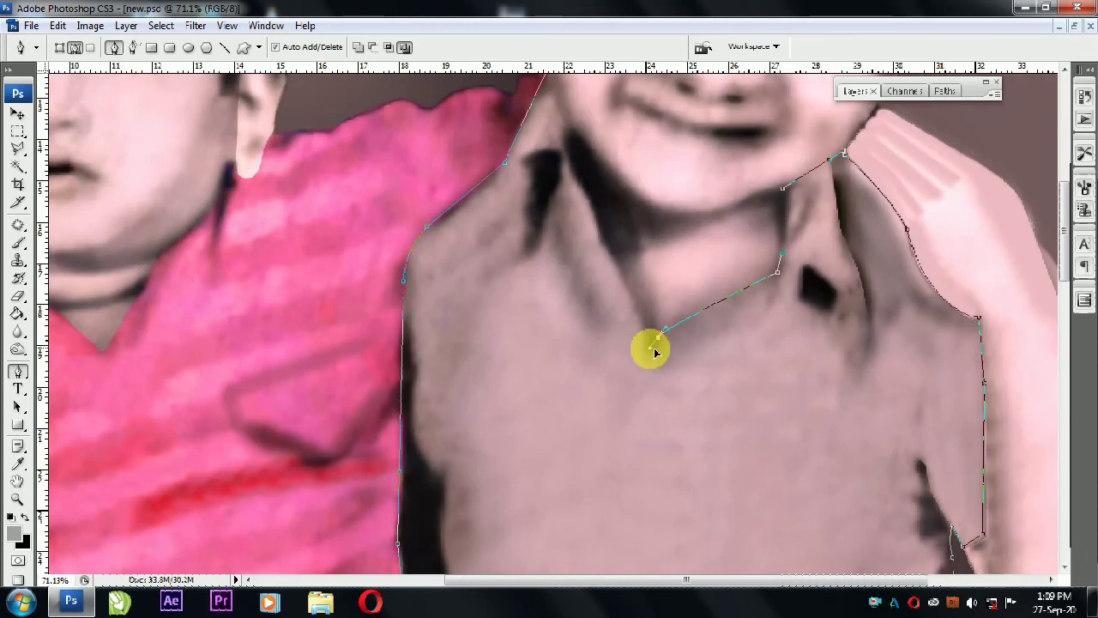
left_click(602, 239)
left_click(574, 167)
left_click_drag(626, 340, 671, 595)
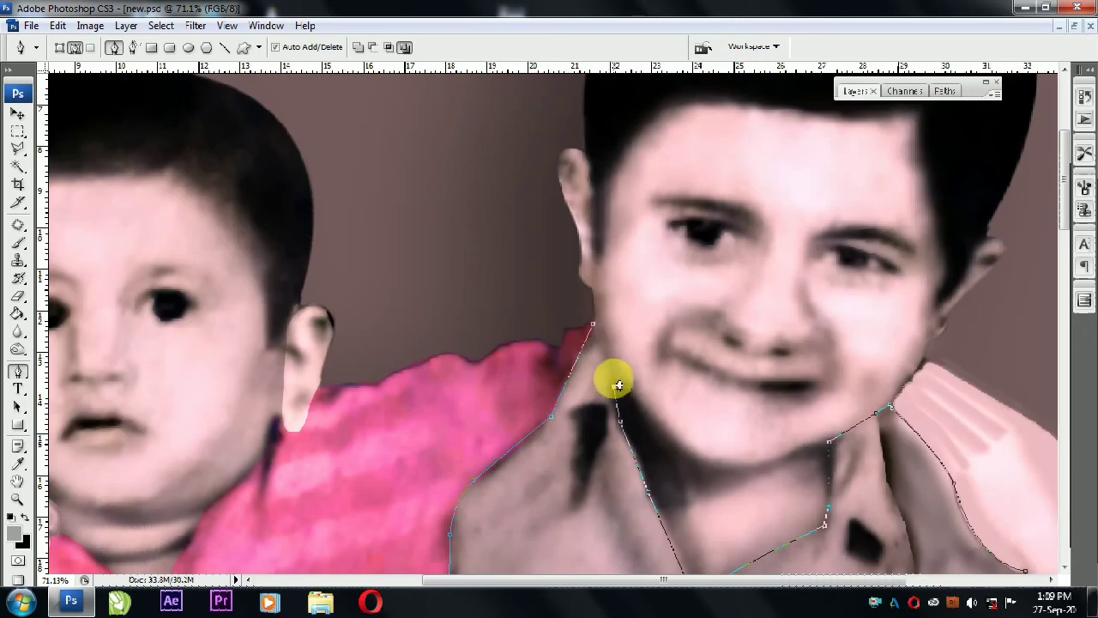
key("ctrl+0")
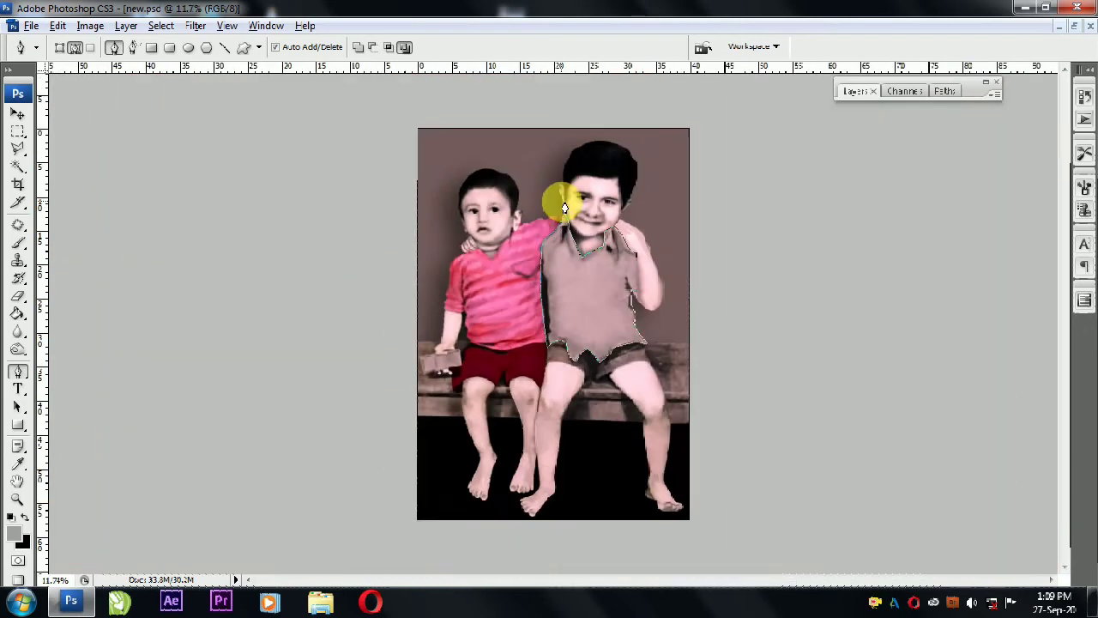
Step: Try a Hue/Saturation shift of hue 16 and saturation 100 on the shirt, then cancel it
key("ctrl+0")
key("alt+minus")
key("Escape")
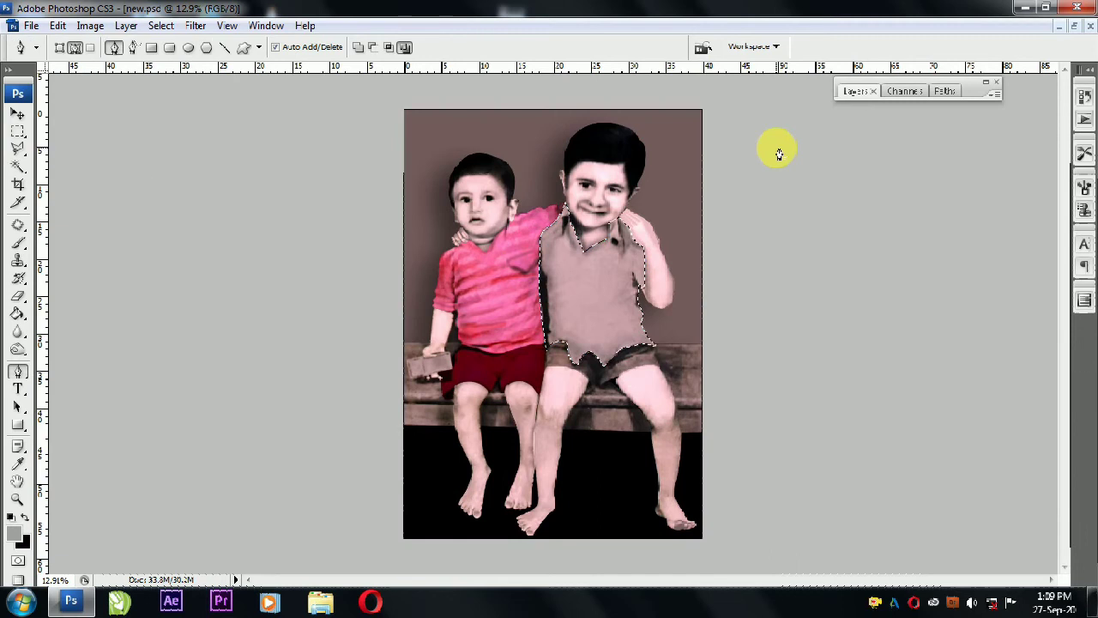
key("ctrl+u")
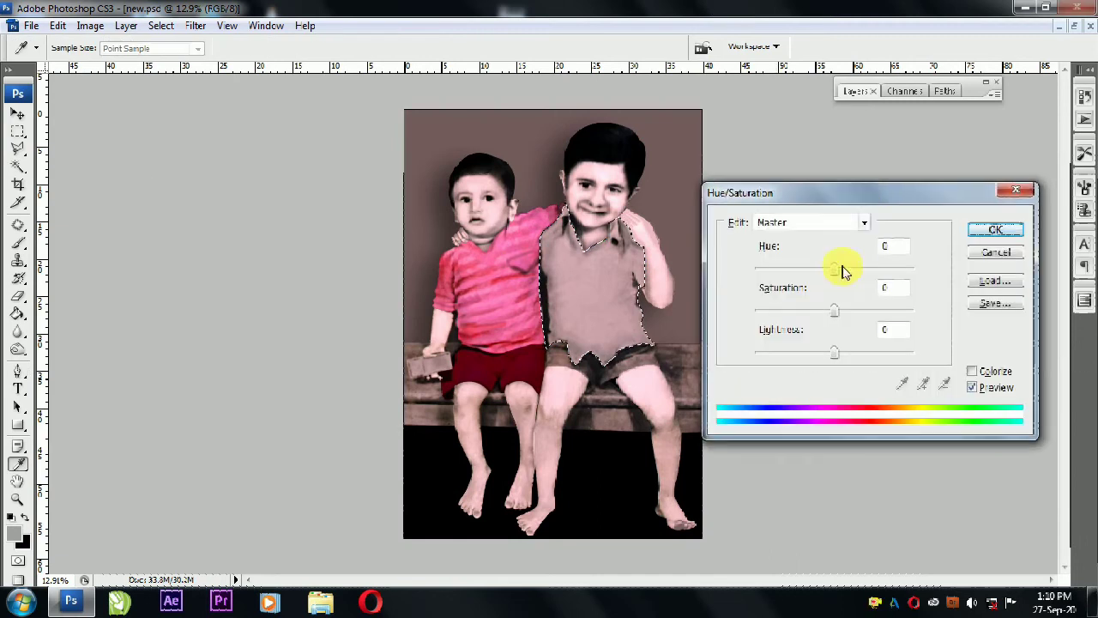
type("16")
key("Tab")
type("100")
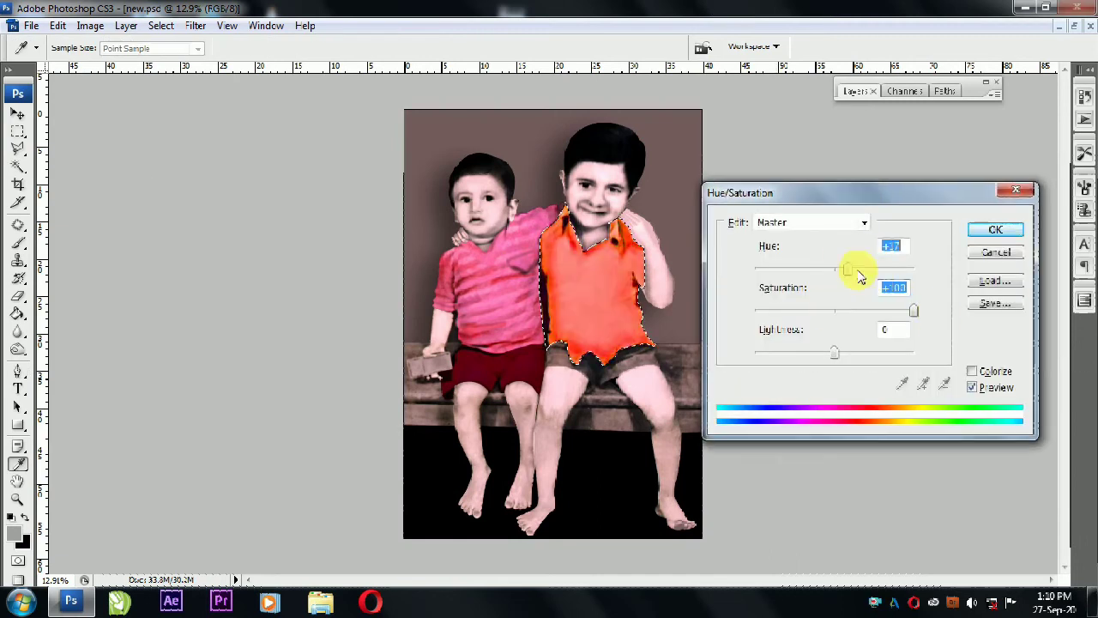
mouse_move(861, 275)
left_mouse_down()
mouse_move(748, 275)
mouse_move(766, 279)
left_mouse_up()
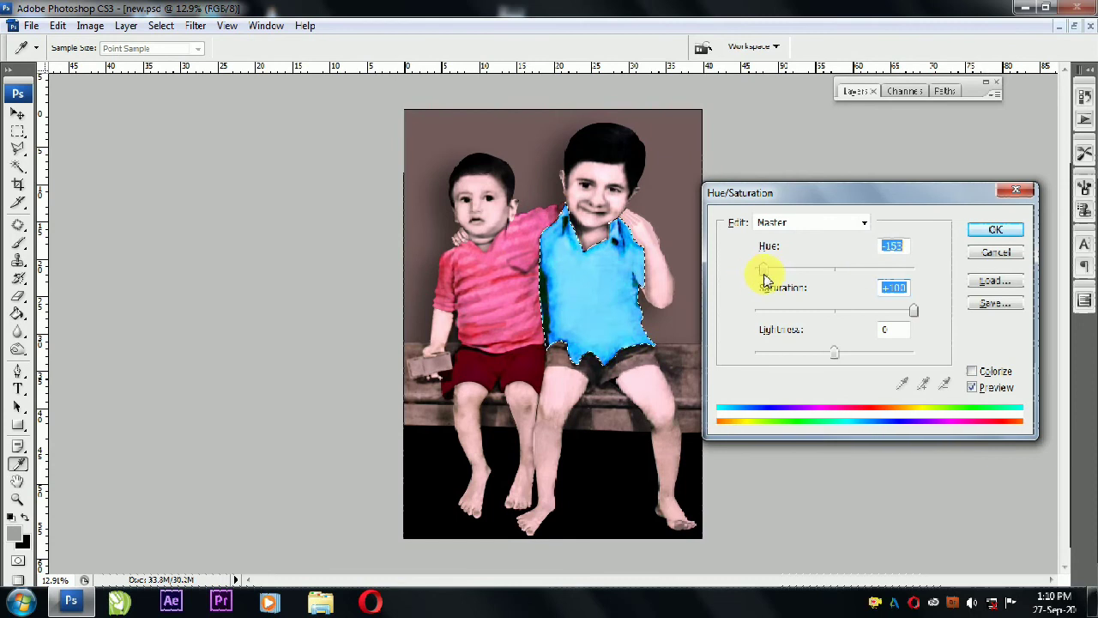
left_click(987, 249)
Step: Add the shirt's left edge beside the pink shirt to the selection with the Polygonal Lasso
key("ctrl+plus")
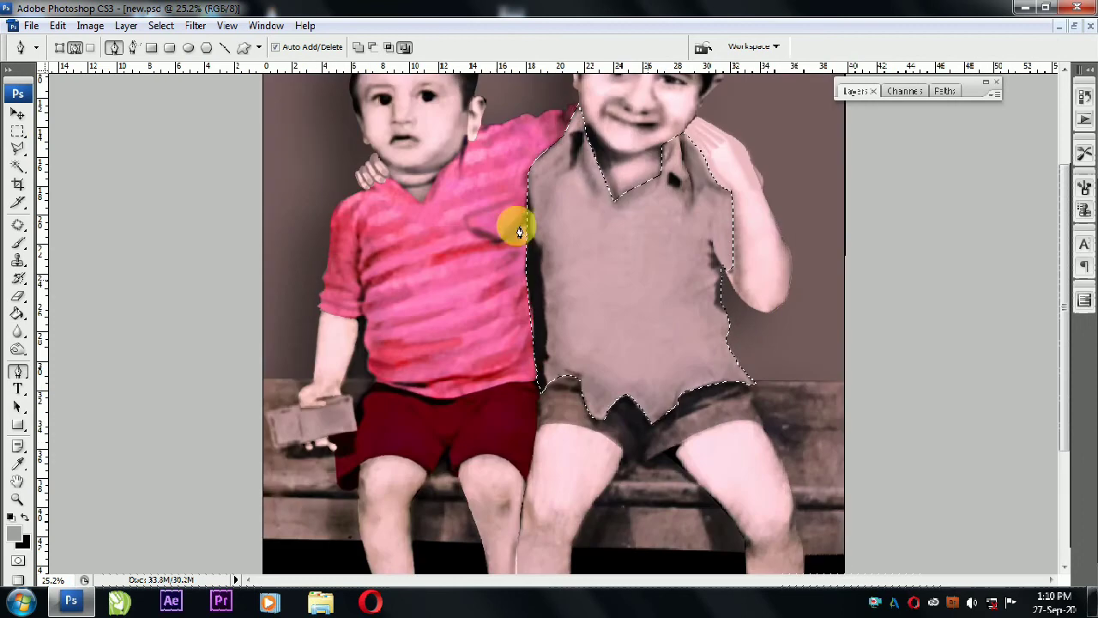
left_click(18, 148)
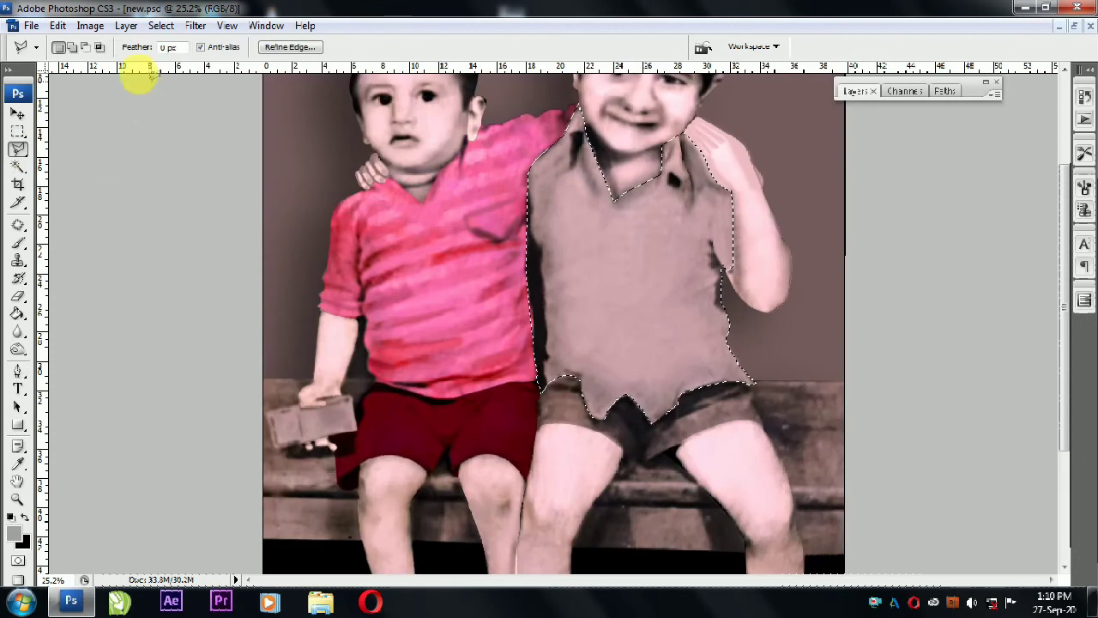
left_click(72, 46)
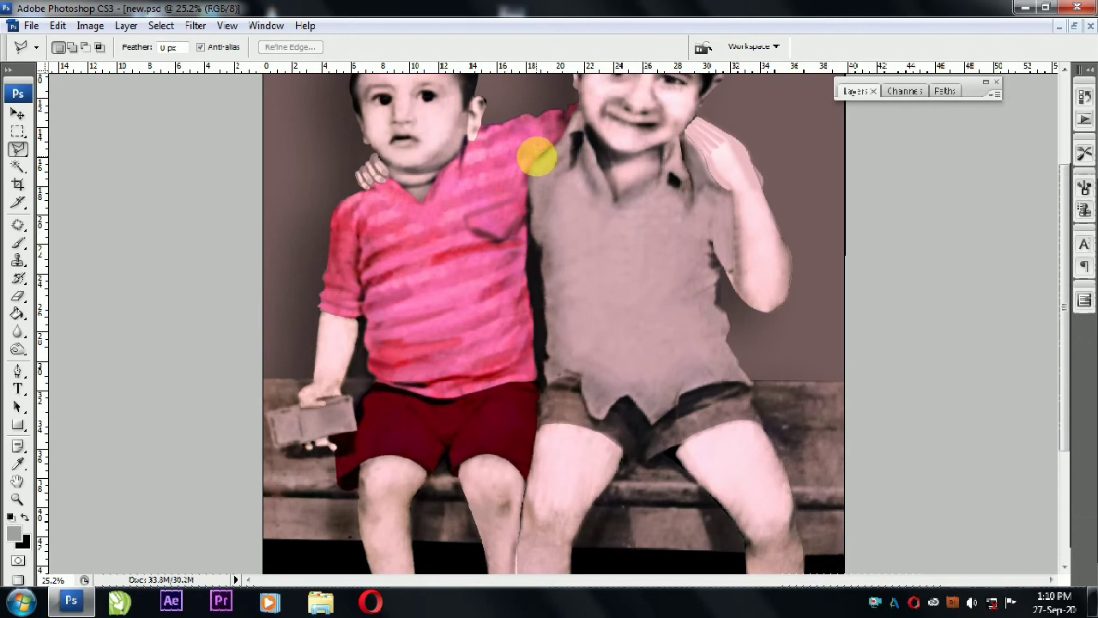
left_click(533, 154)
left_click(525, 206, "shift")
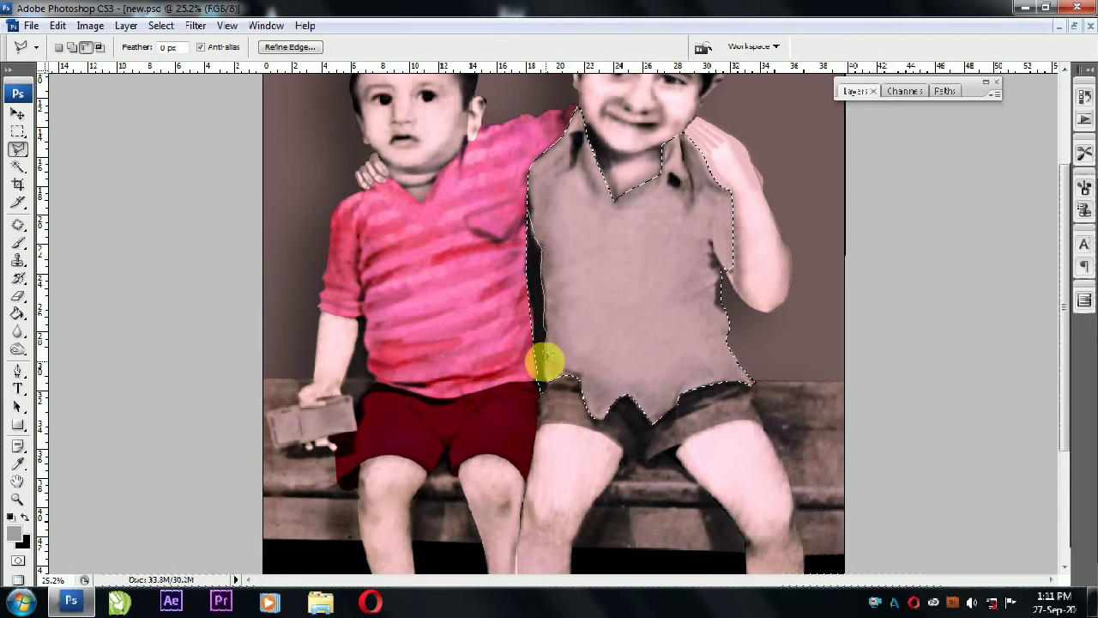
left_click(540, 389)
left_click(456, 325)
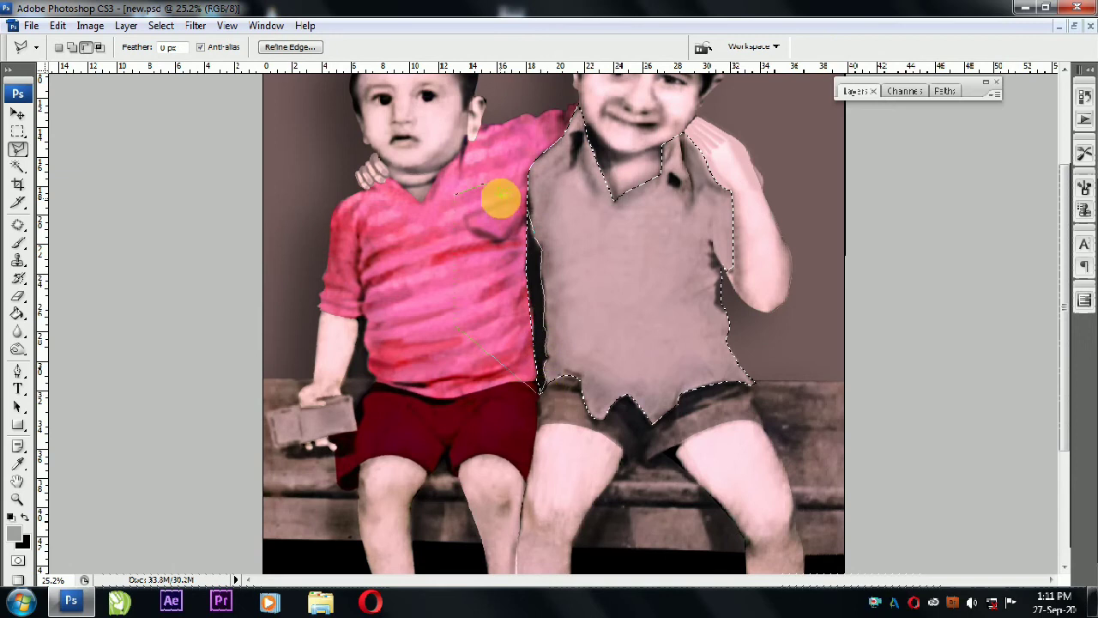
Step: Colour the selected shirt cyan with hue -168 and saturation +92, then deselect
key("ctrl+u")
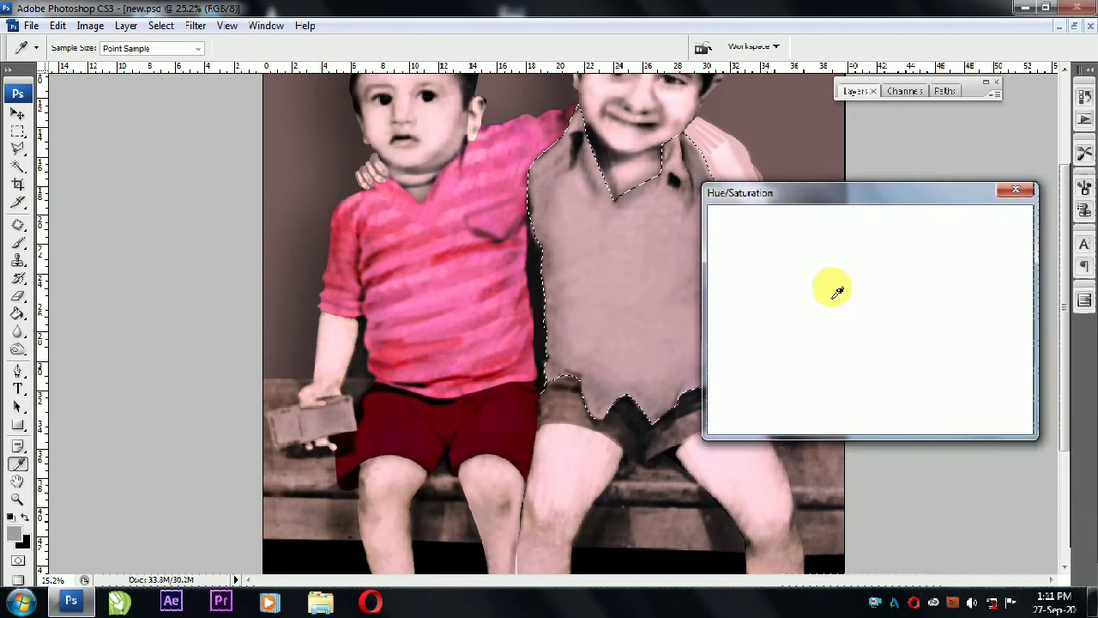
left_click_drag(895, 195, 277, 139)
left_click_drag(218, 211, 199, 211)
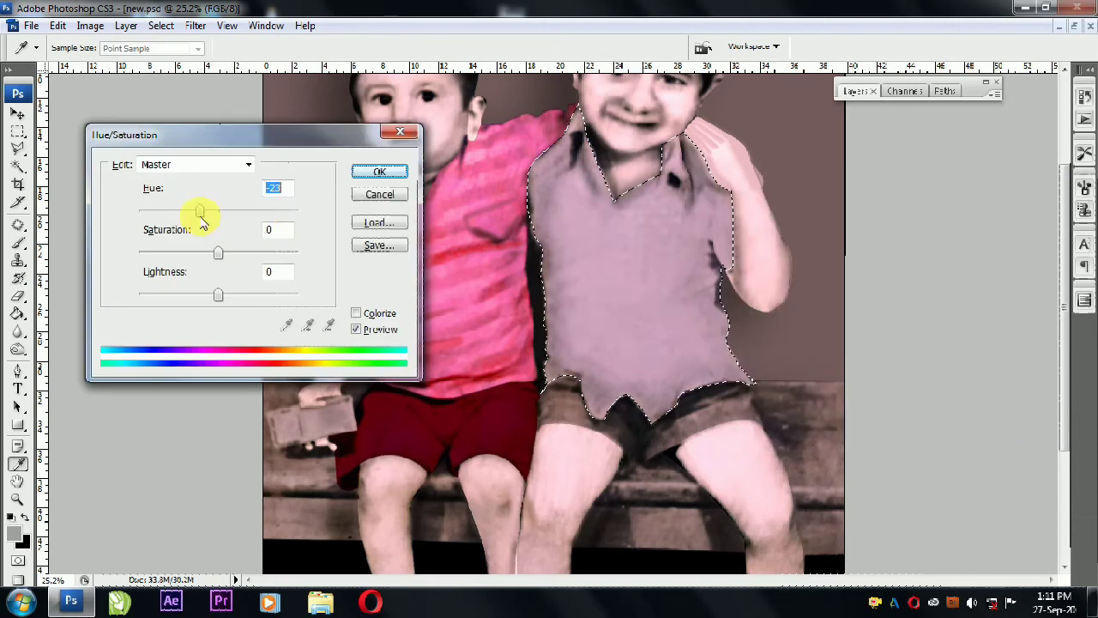
left_click_drag(218, 252, 292, 253)
left_click_drag(199, 211, 150, 218)
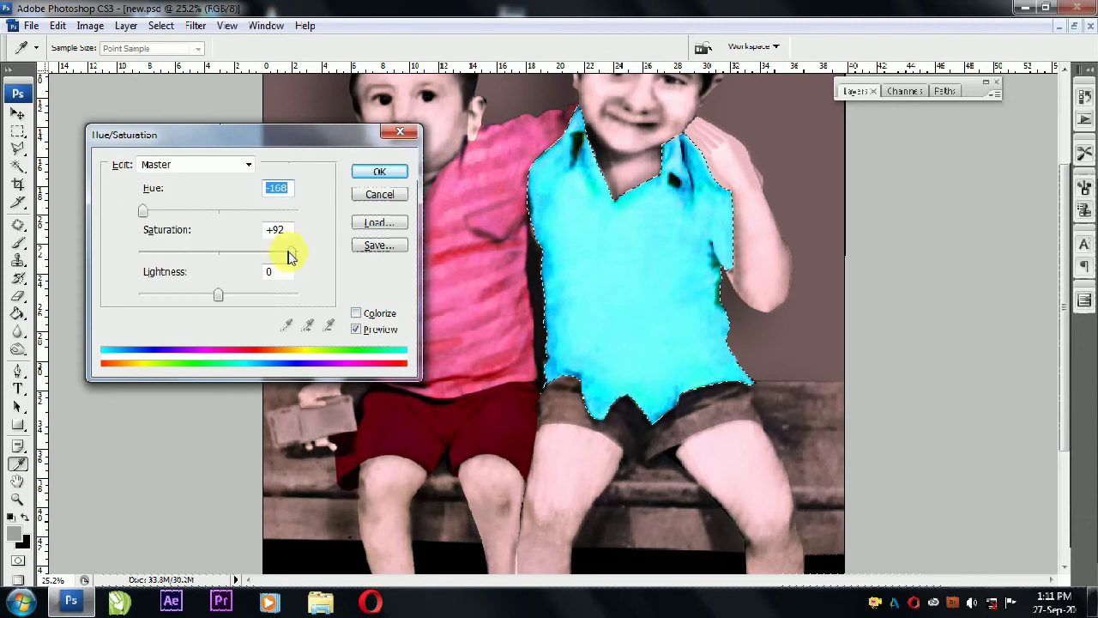
left_click_drag(292, 253, 282, 253)
left_click(369, 172)
key("ctrl+d")
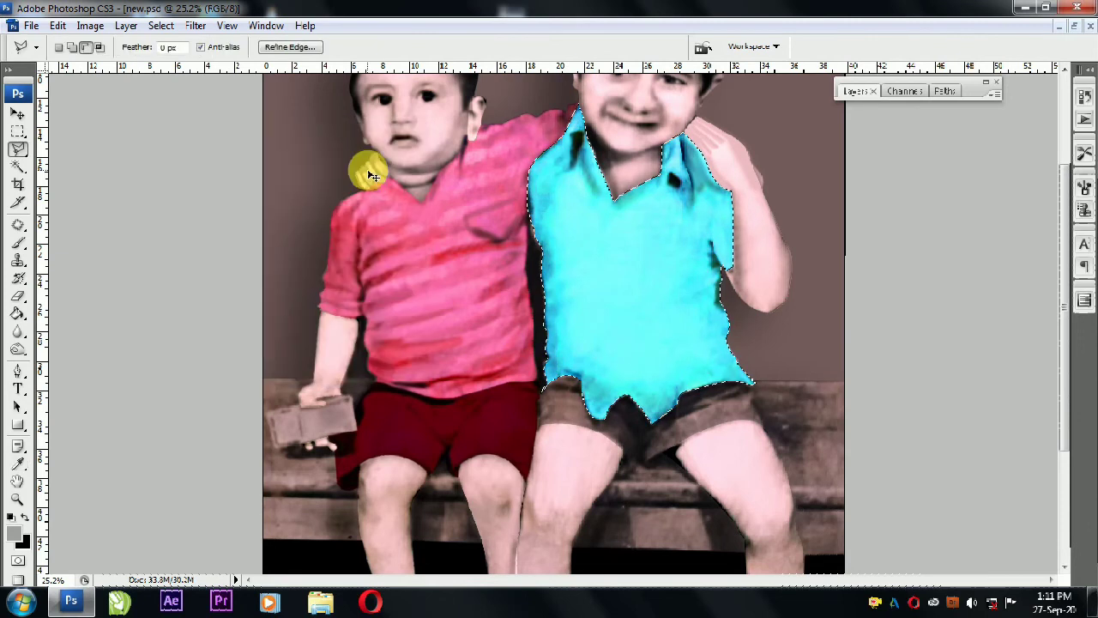
key("ctrl+minus")
Step: Zoom in on the shorts and start a Pen path along the right boy's shorts top edge
key("ctrl+0")
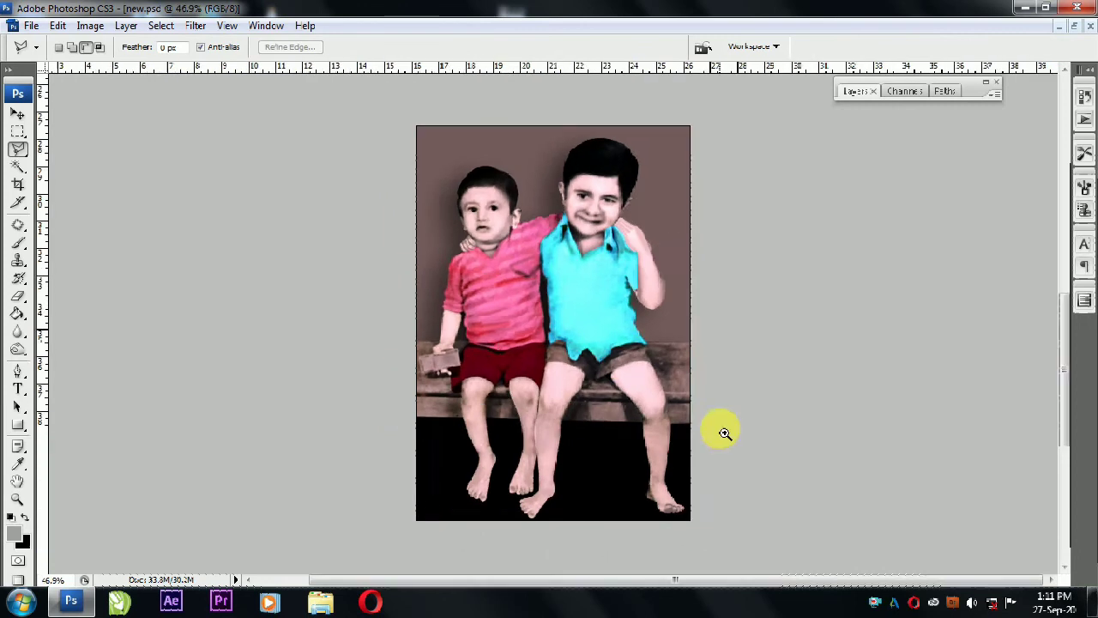
left_click_drag(403, 283, 718, 429)
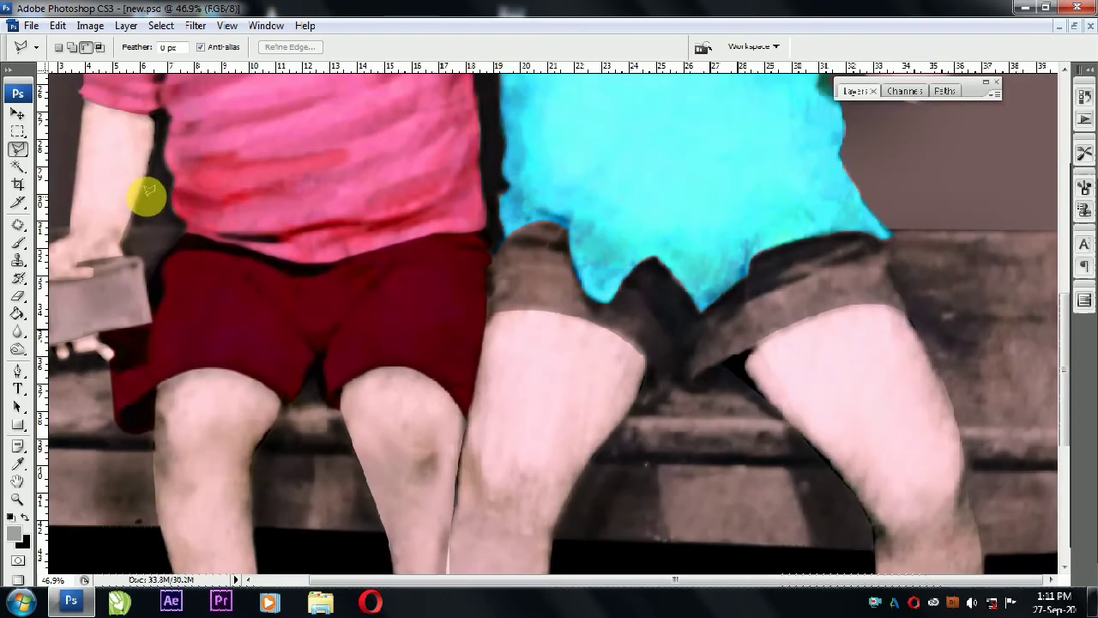
left_click(17, 131)
left_click(18, 370)
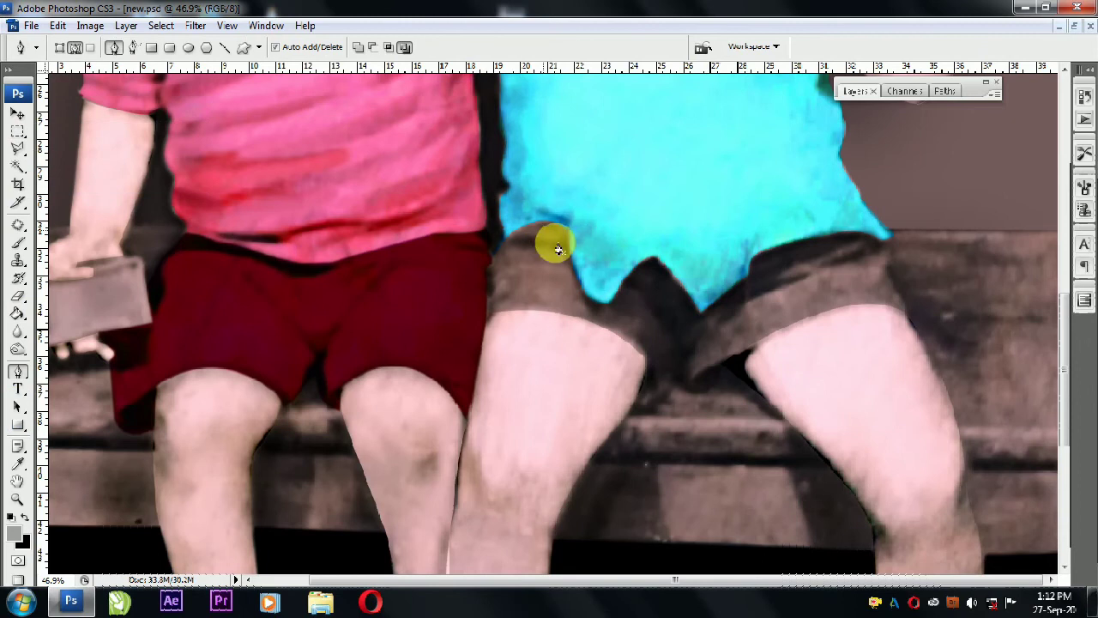
left_click(566, 230)
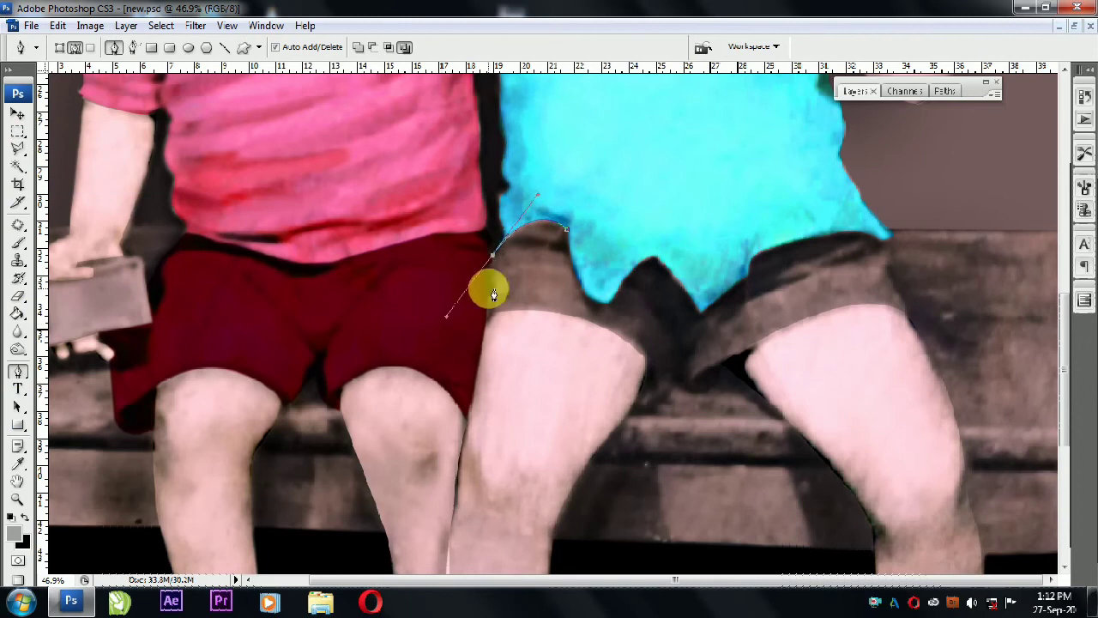
left_click_drag(447, 322, 454, 300)
Step: Trace the shorts' thigh, hem, side and waistband, close the path and make it a selection
left_click(496, 258)
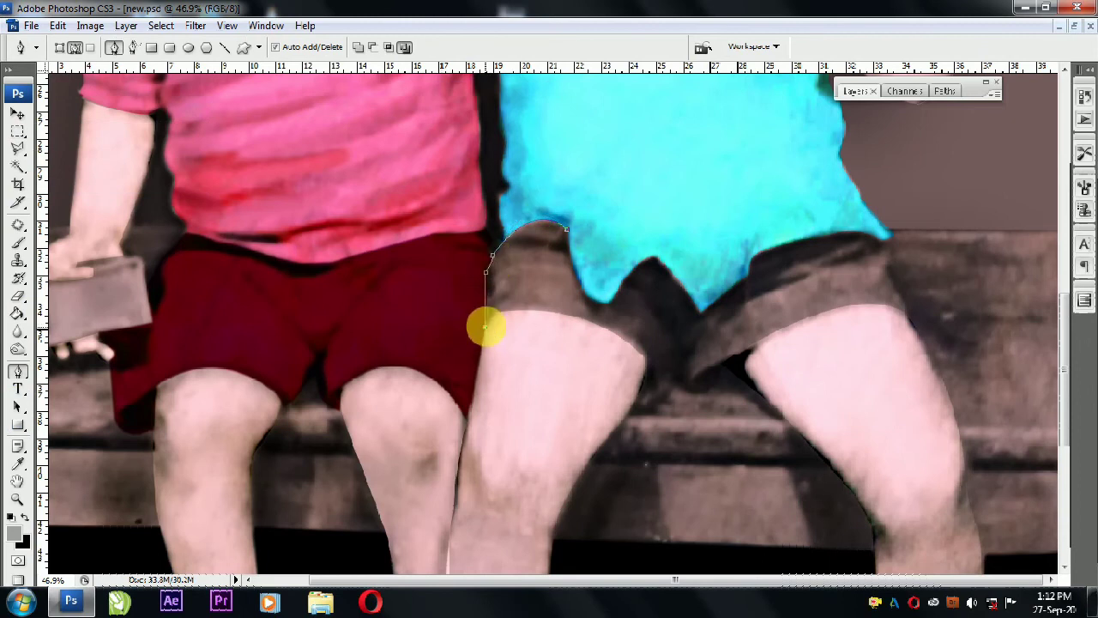
left_click_drag(589, 324, 674, 358)
mouse_move(639, 395)
left_mouse_down()
mouse_move(679, 358)
mouse_move(658, 405)
left_mouse_up()
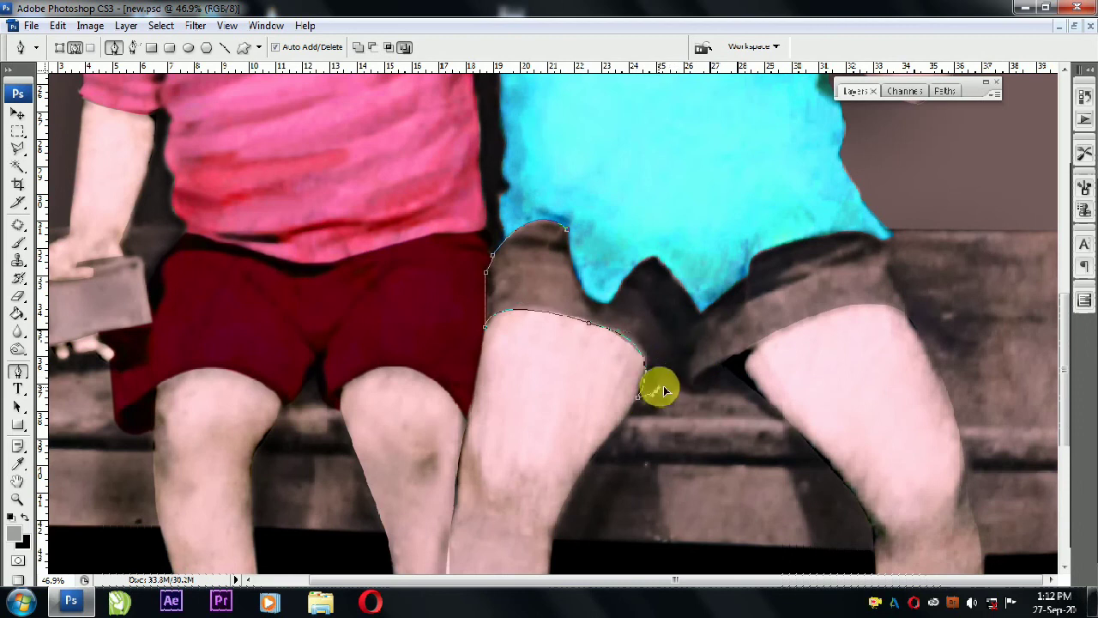
mouse_move(711, 389)
left_mouse_down()
mouse_move(745, 385)
mouse_move(730, 365)
mouse_move(820, 322)
mouse_move(919, 332)
left_mouse_up()
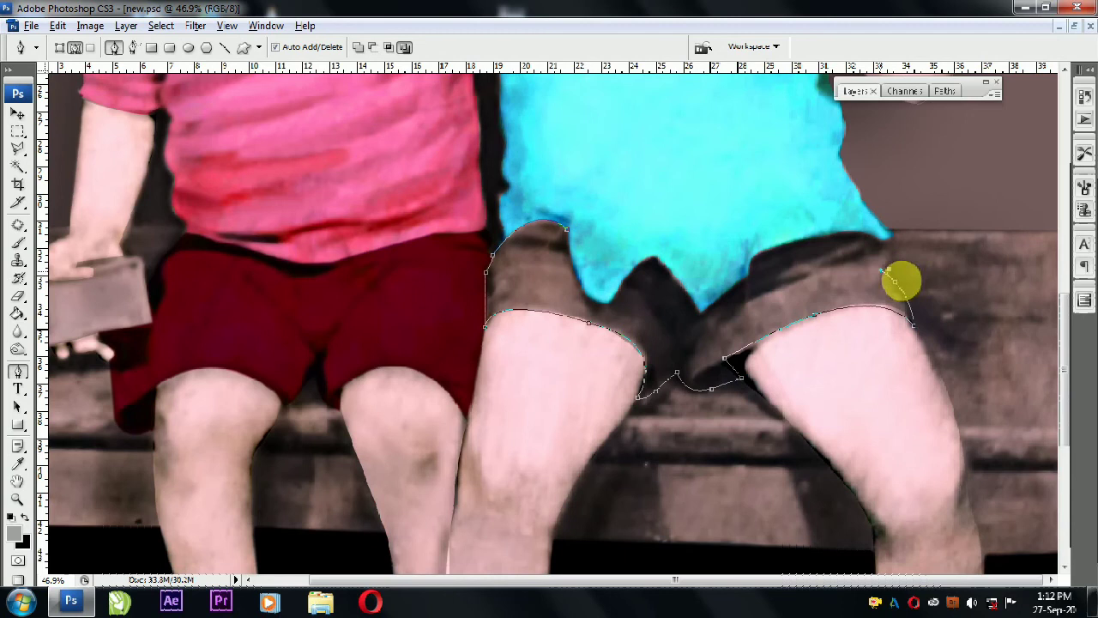
left_click_drag(896, 280, 890, 250)
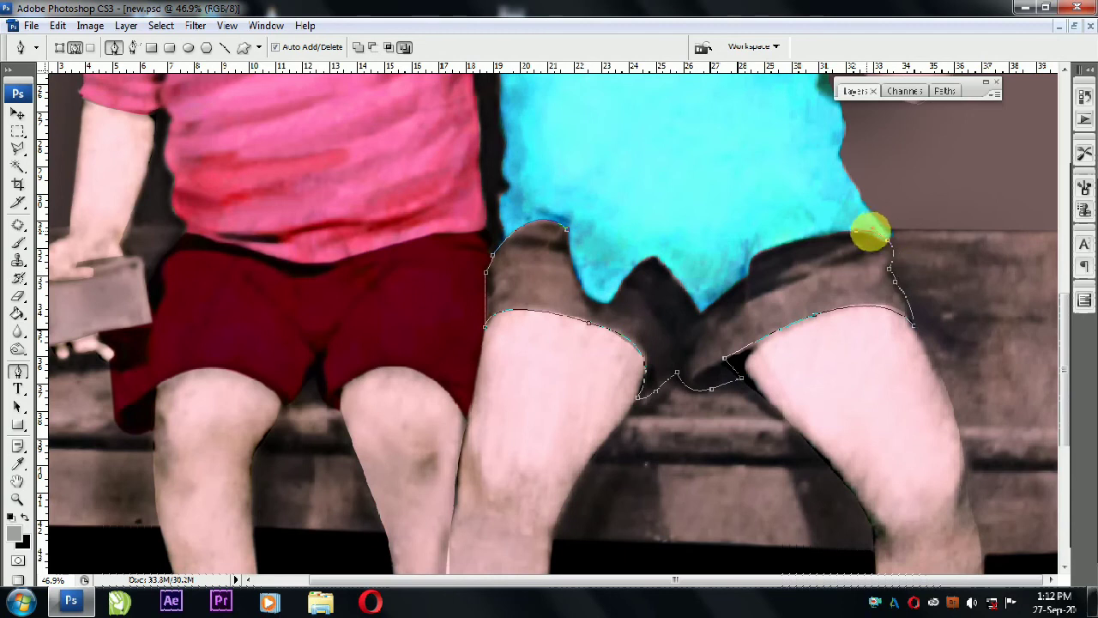
left_click_drag(778, 246, 753, 266)
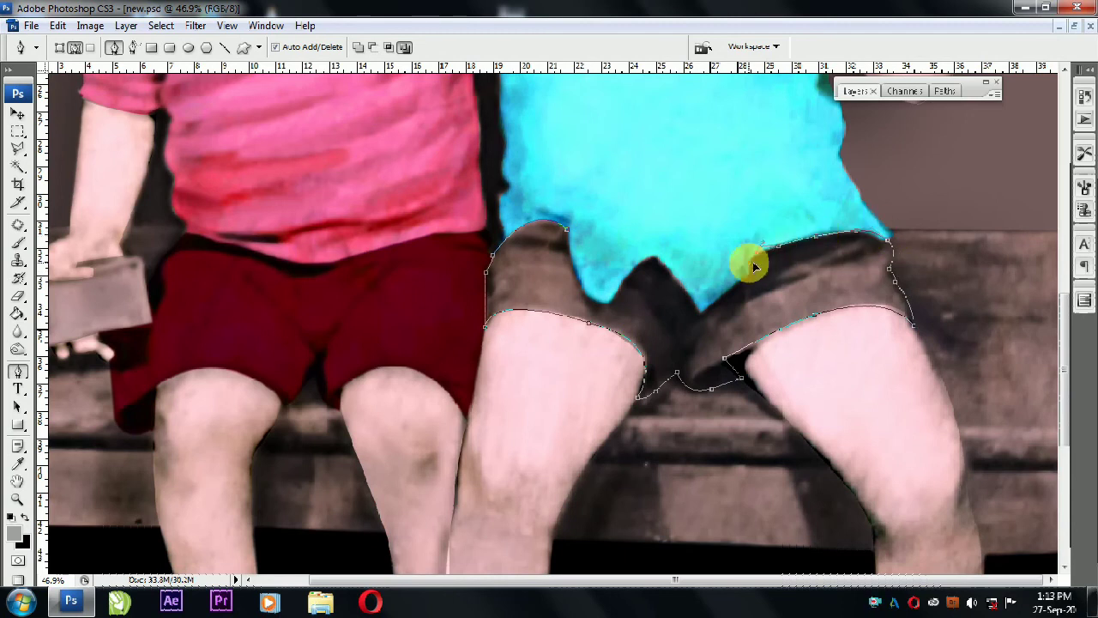
left_click_drag(701, 310, 654, 256)
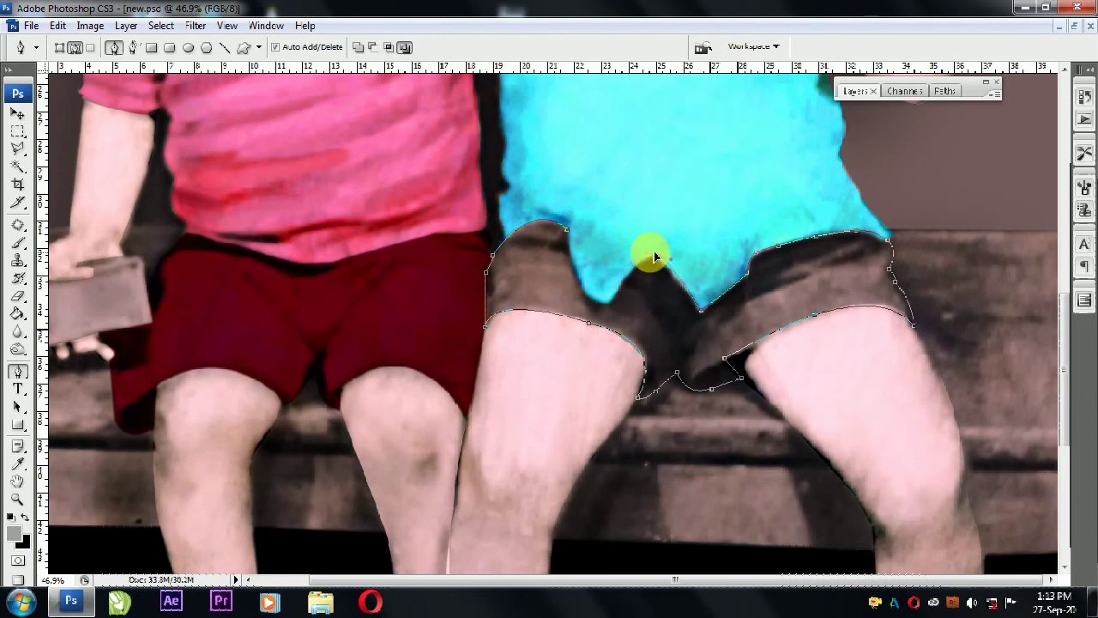
left_click(608, 303)
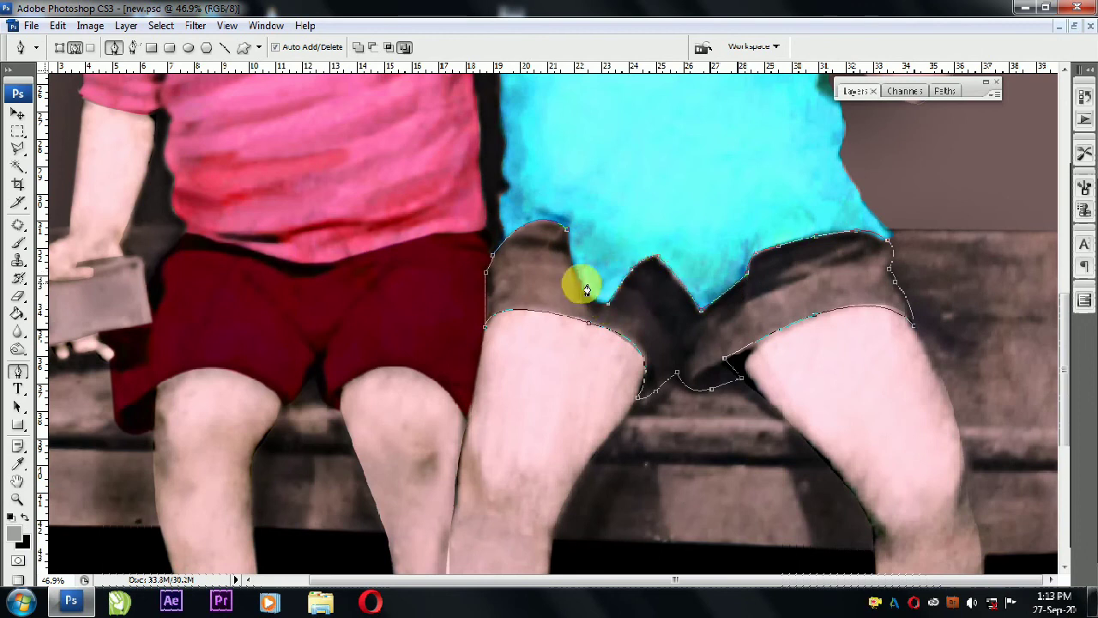
left_click(571, 237)
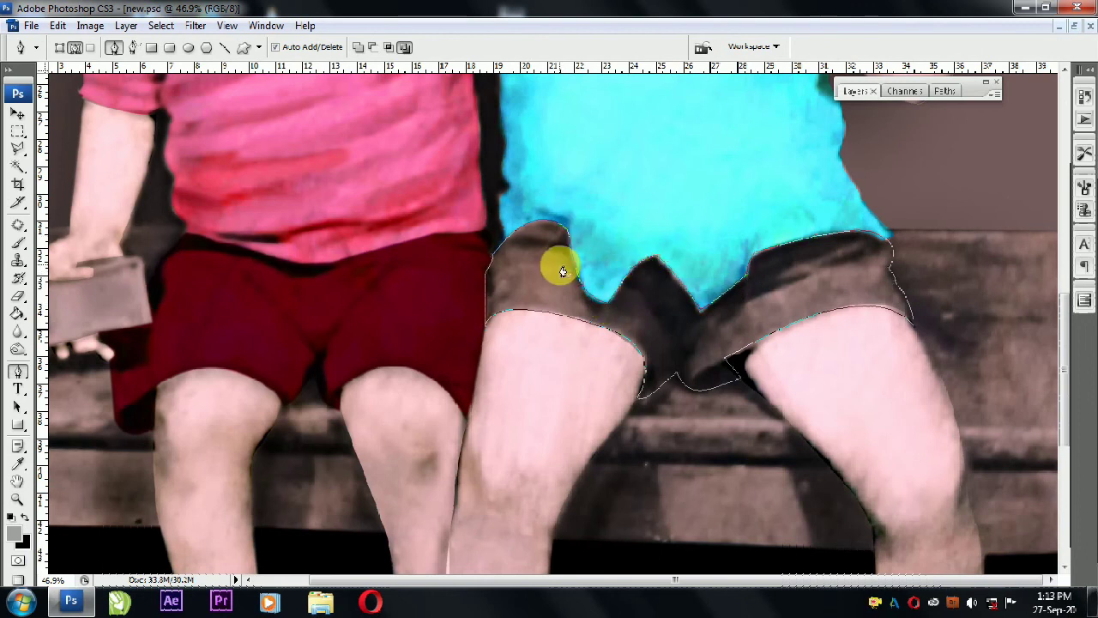
key("ctrl+Return")
Step: Recolour the selected shorts dark reddish-brown using Hue/Saturation with lightness -56
key("ctrl+u")
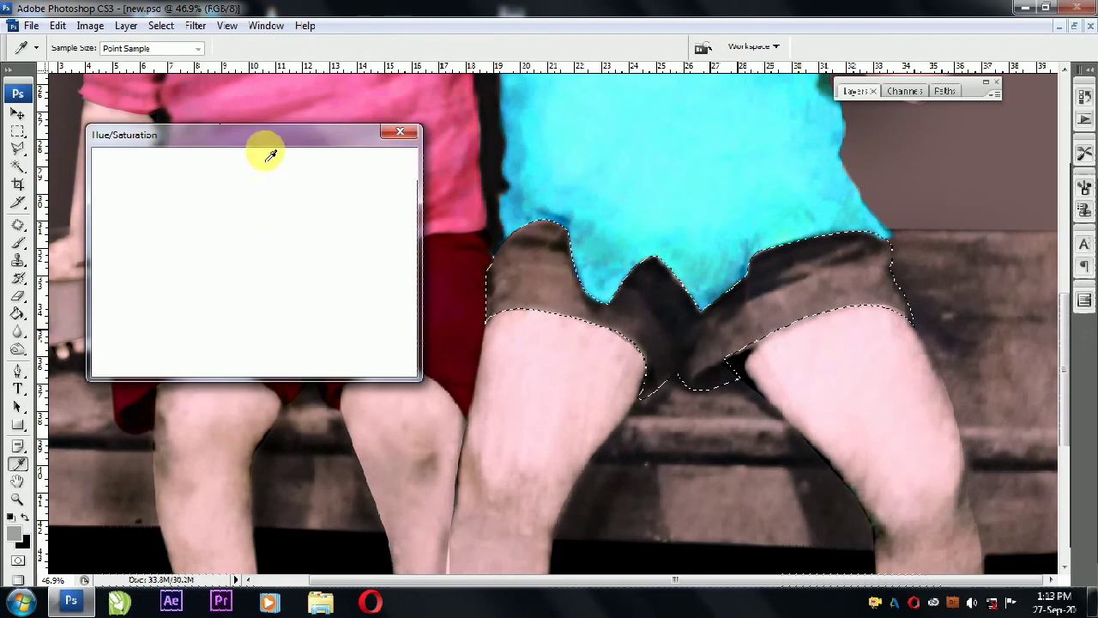
left_click_drag(219, 211, 236, 212)
left_click_drag(218, 252, 270, 254)
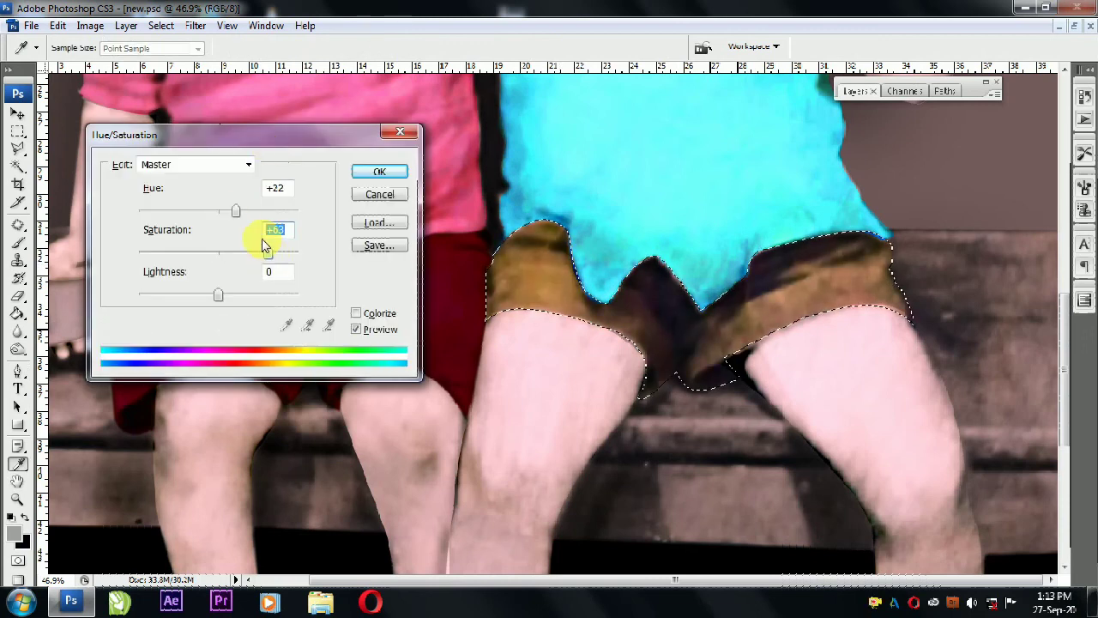
mouse_move(236, 211)
left_mouse_down()
mouse_move(148, 216)
mouse_move(245, 212)
left_mouse_up()
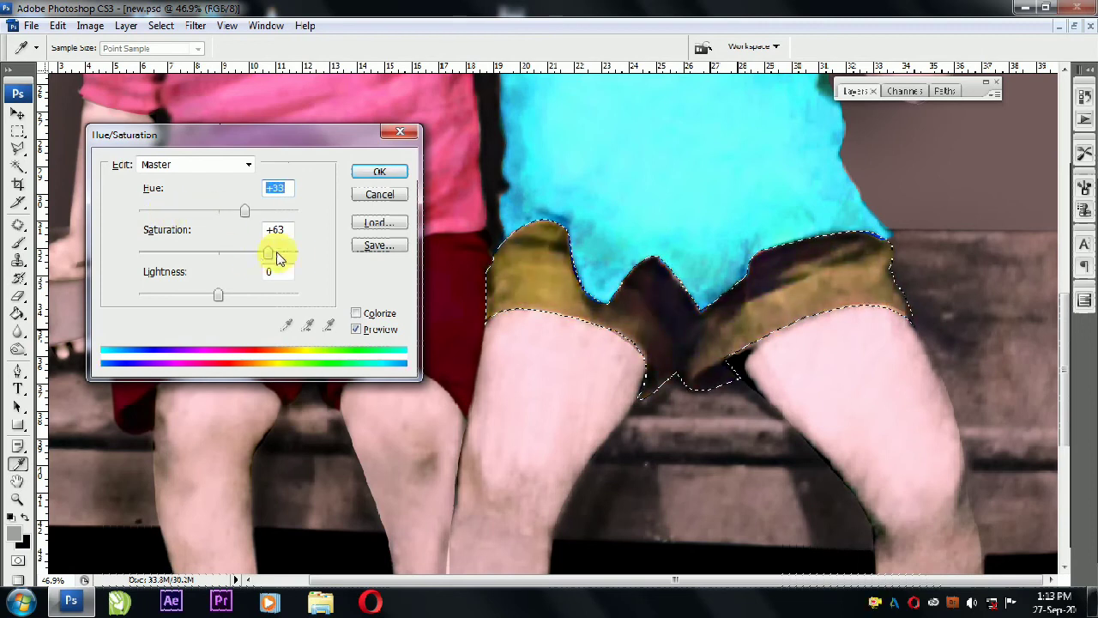
left_click_drag(274, 255, 294, 253)
left_click_drag(218, 294, 176, 302)
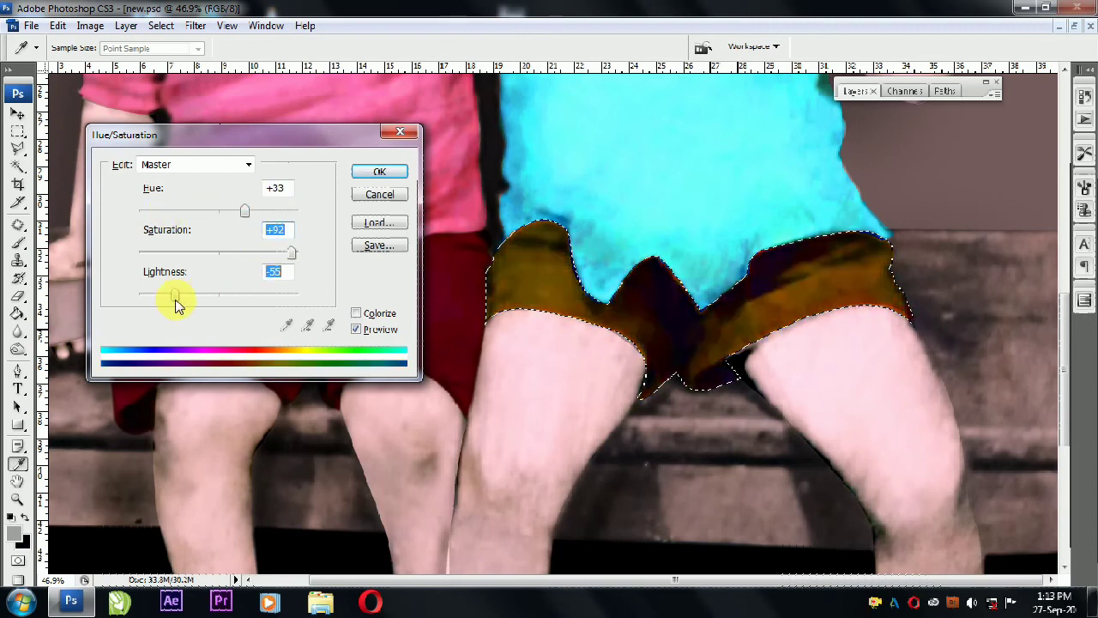
left_click_drag(247, 212, 225, 222)
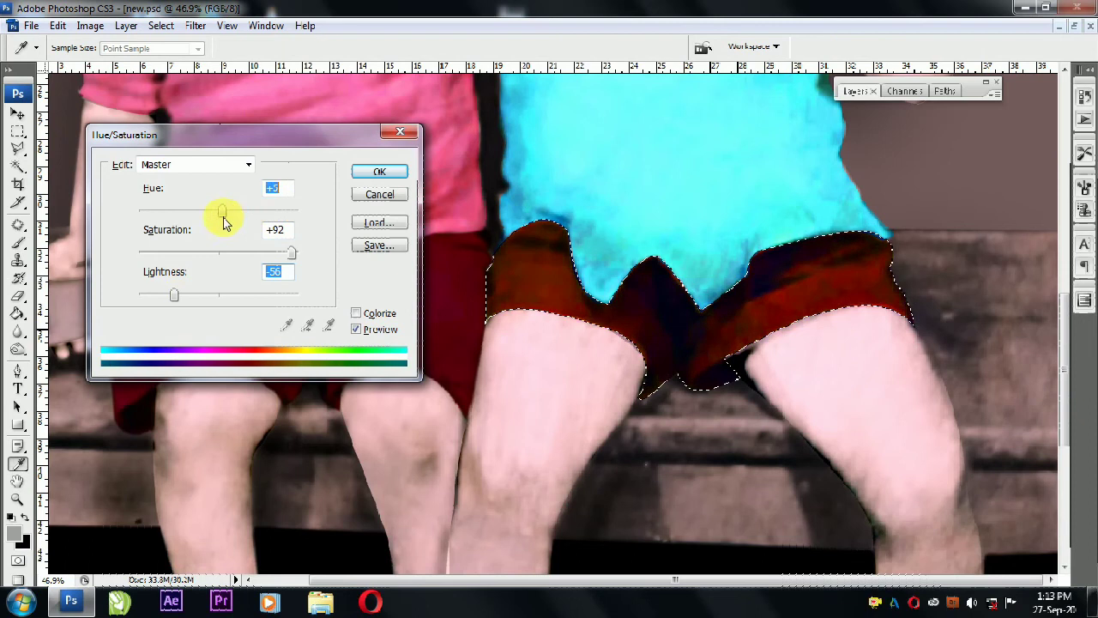
left_click_drag(292, 252, 260, 258)
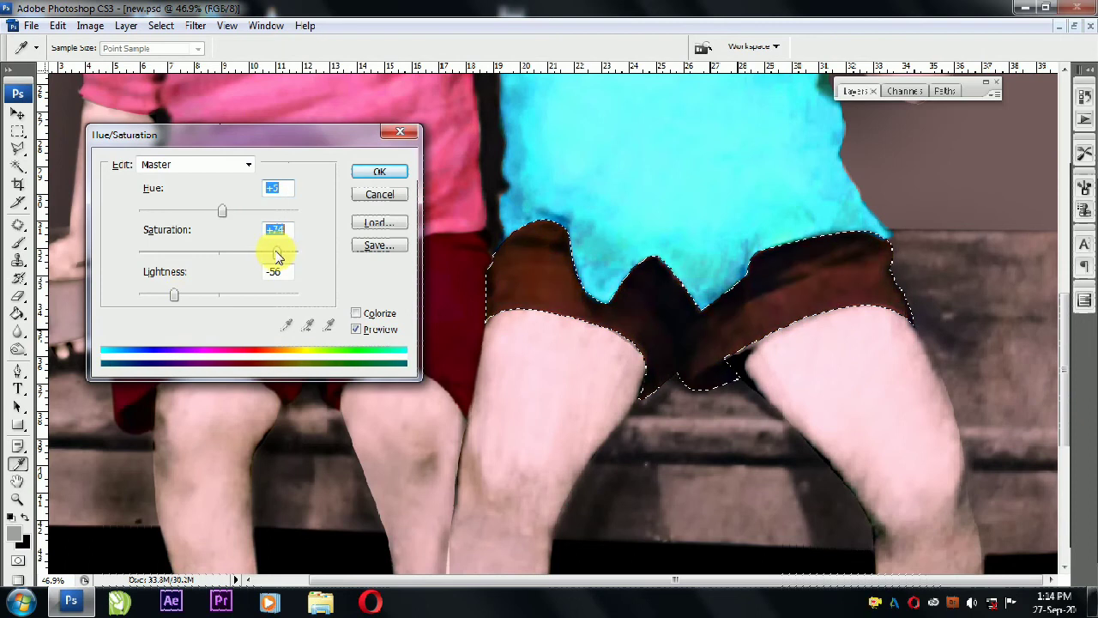
left_click(380, 171)
key("p")
key("ctrl+minus")
Step: Deselect, zoom to the wallet, and trace it with the Pen tool around the fingers into a selection
key("ctrl+0")
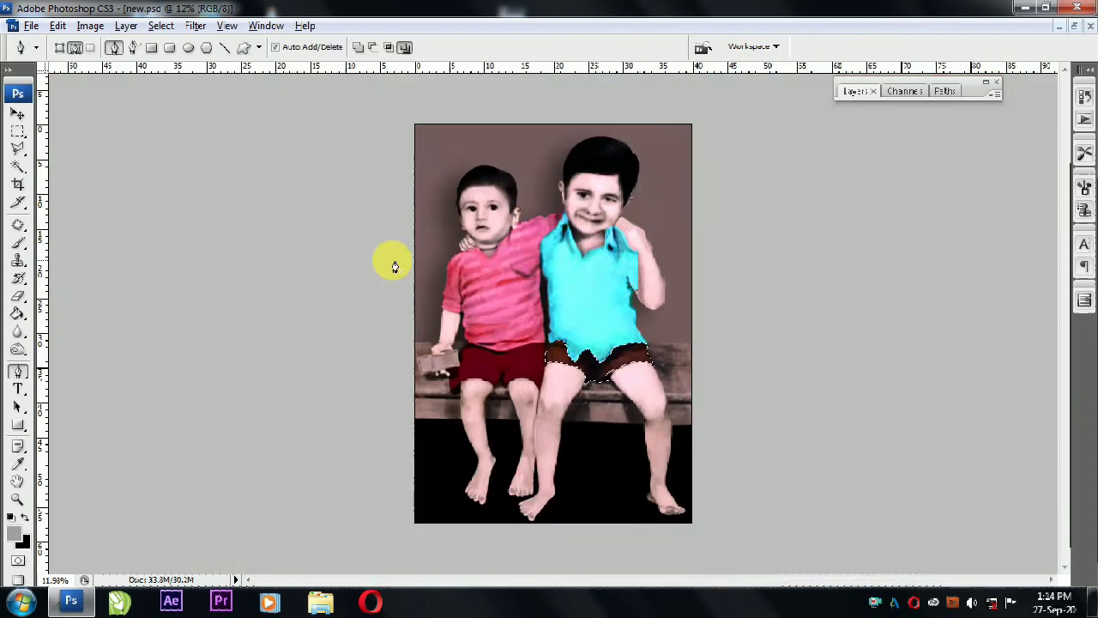
key("ctrl+d")
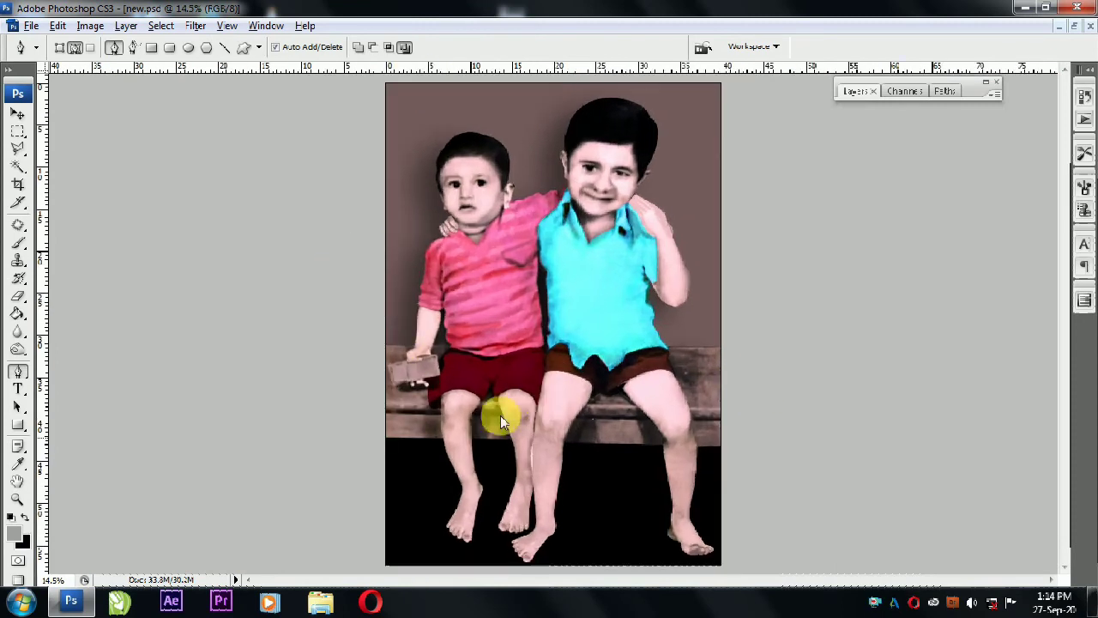
left_click_drag(391, 342, 490, 410)
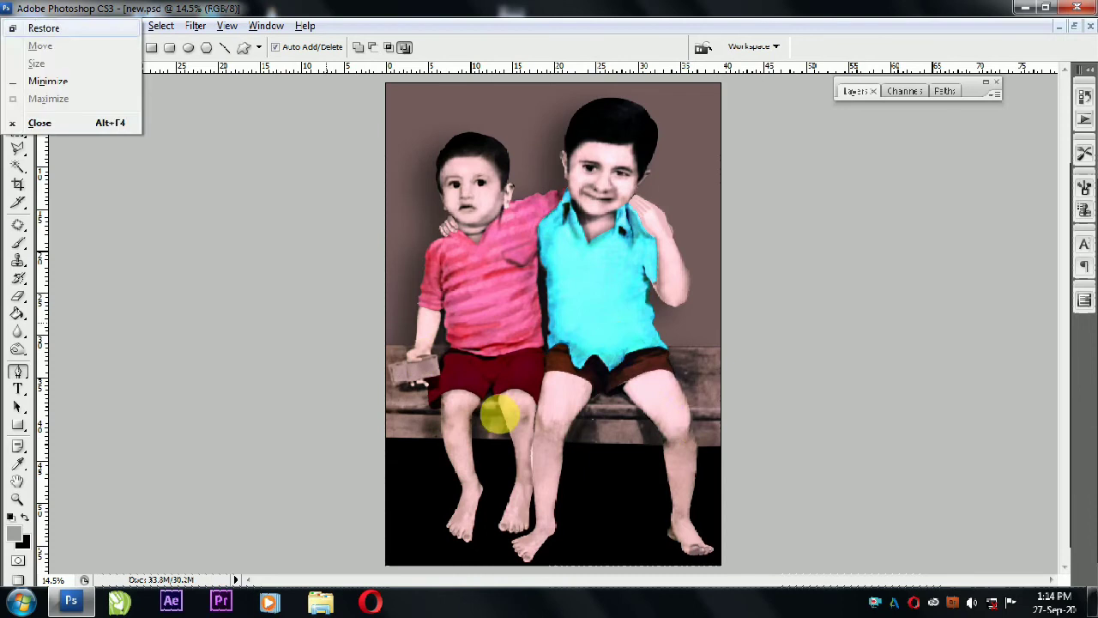
mouse_move(58, 276)
left_mouse_down()
mouse_move(89, 404)
mouse_move(382, 350)
left_mouse_up()
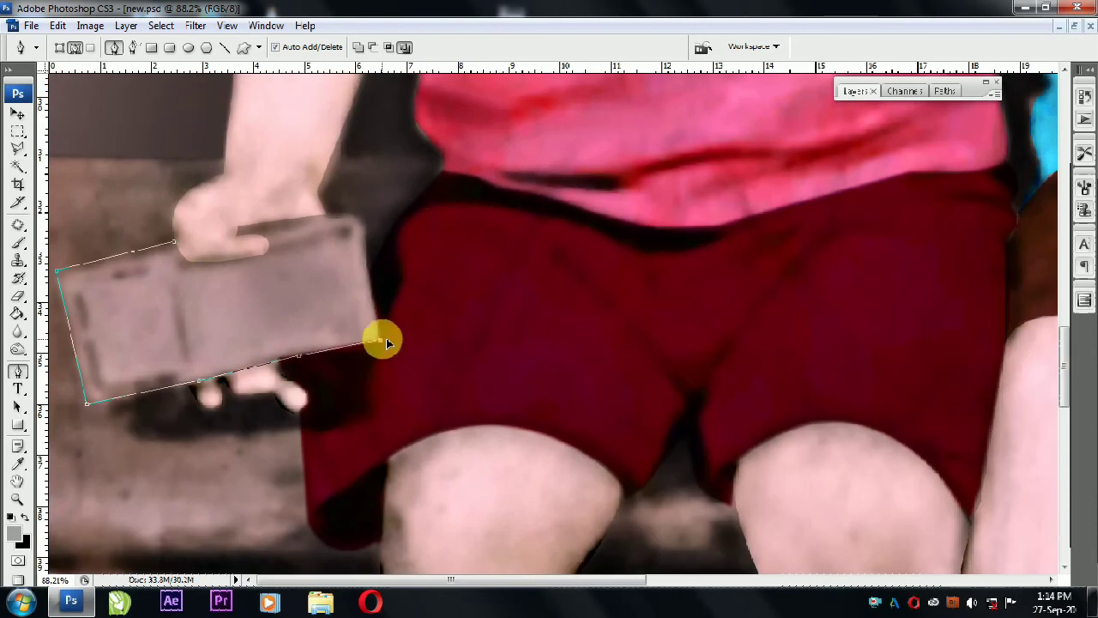
left_click(362, 218)
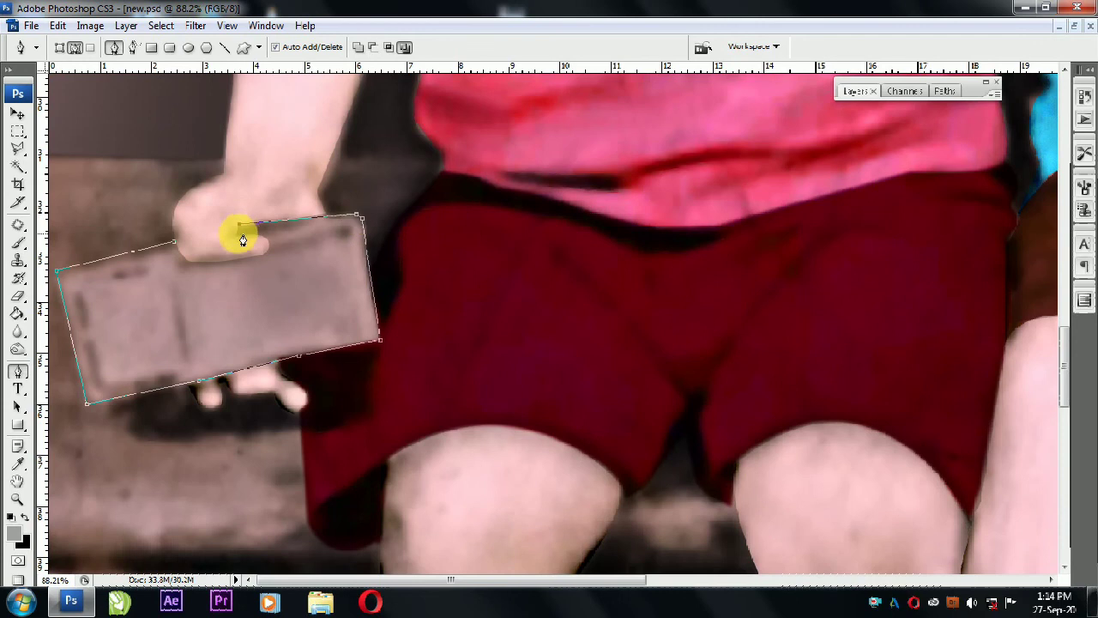
left_click_drag(243, 240, 274, 251)
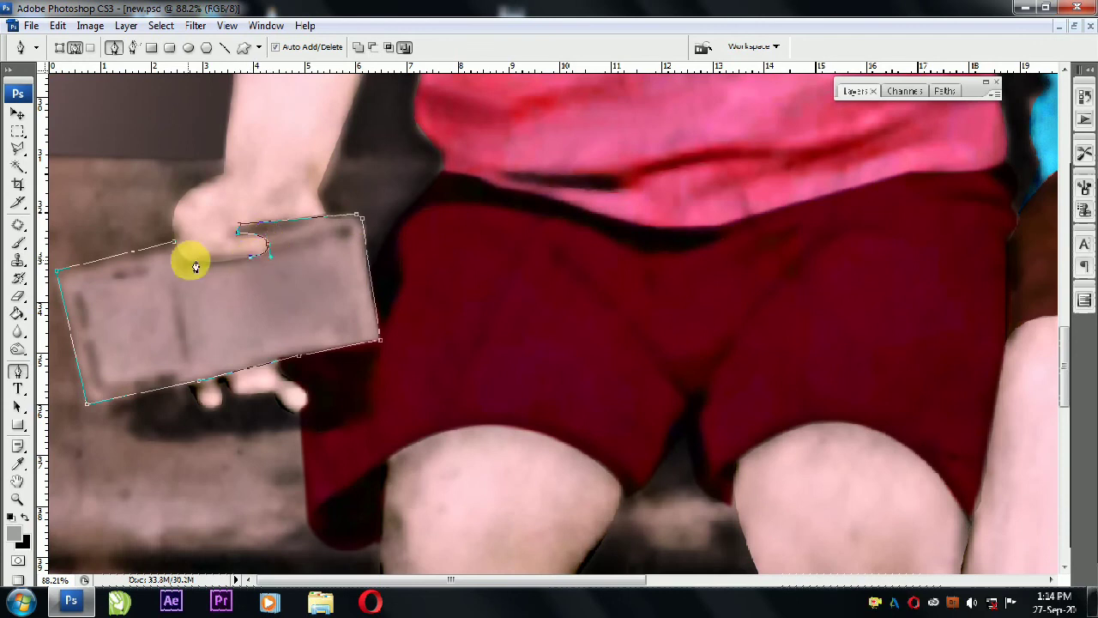
left_click_drag(191, 259, 171, 229)
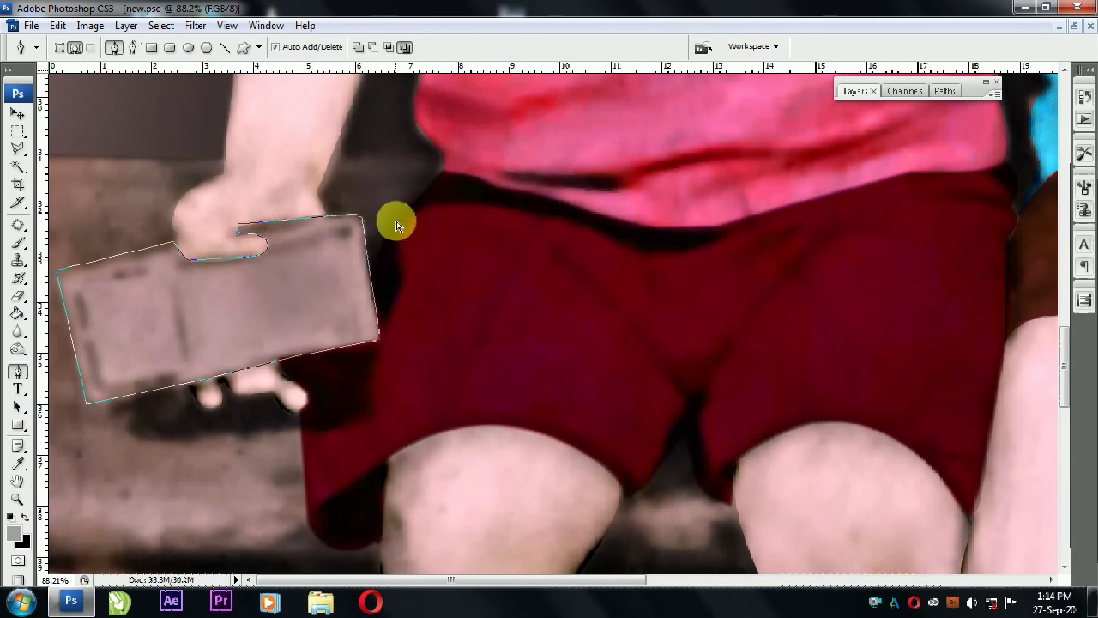
key("ctrl+Return")
Step: Tint the selected wallet a dark, vivid purple with Hue/Saturation
key("i")
key("ctrl+u")
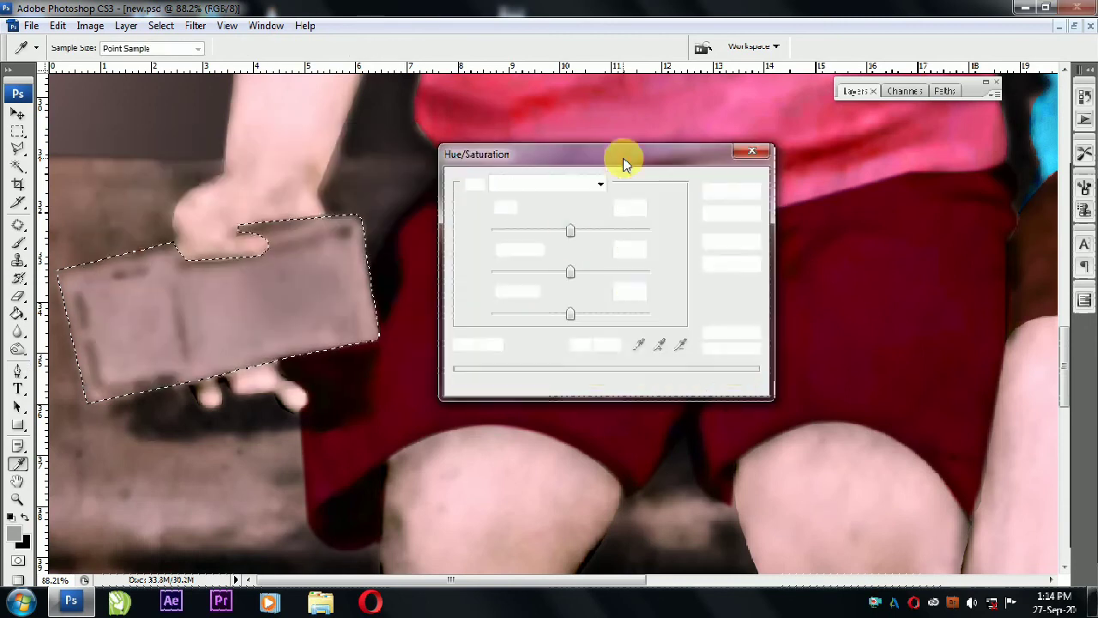
left_click_drag(559, 241, 524, 247)
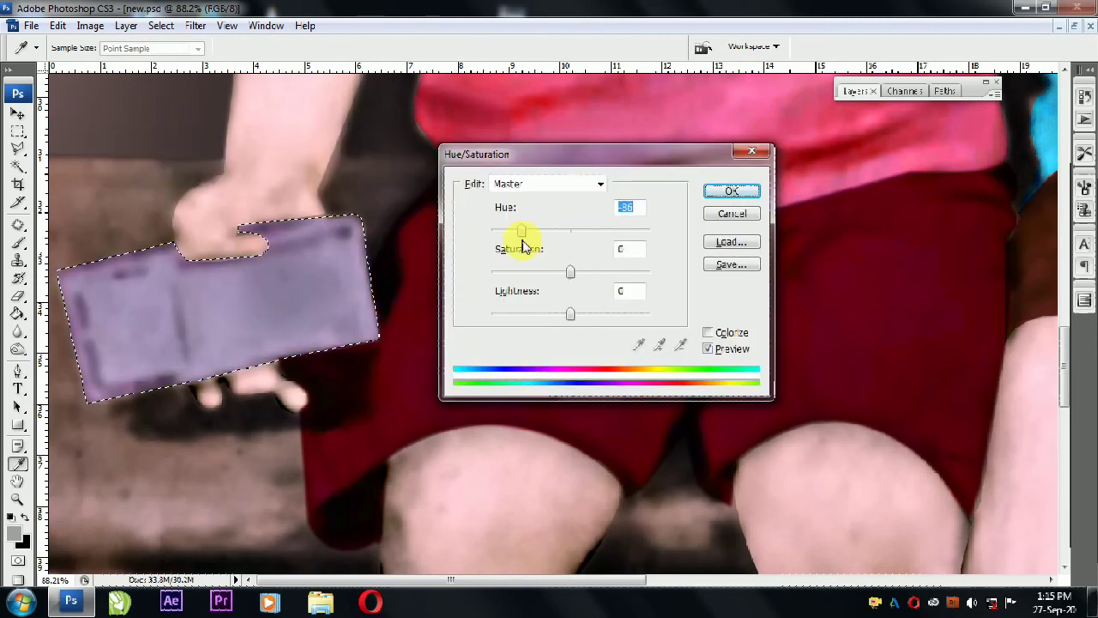
left_click_drag(609, 272, 628, 272)
left_click_drag(570, 314, 558, 314)
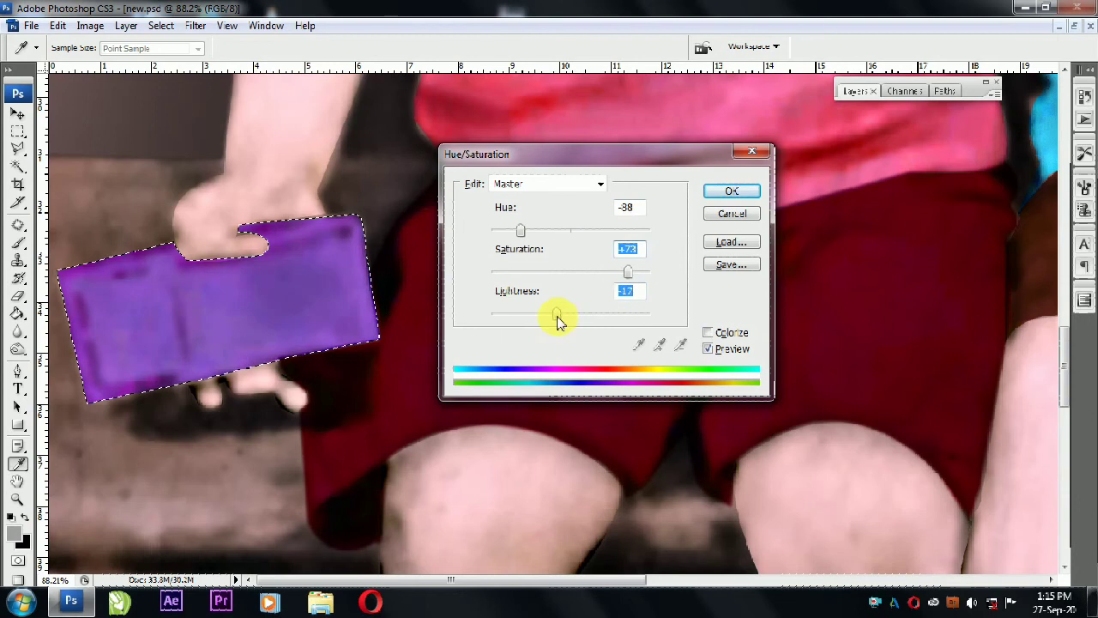
left_click(716, 189)
key("p")
scroll(387, 292, "down", 1)
scroll(387, 292, "down", 3)
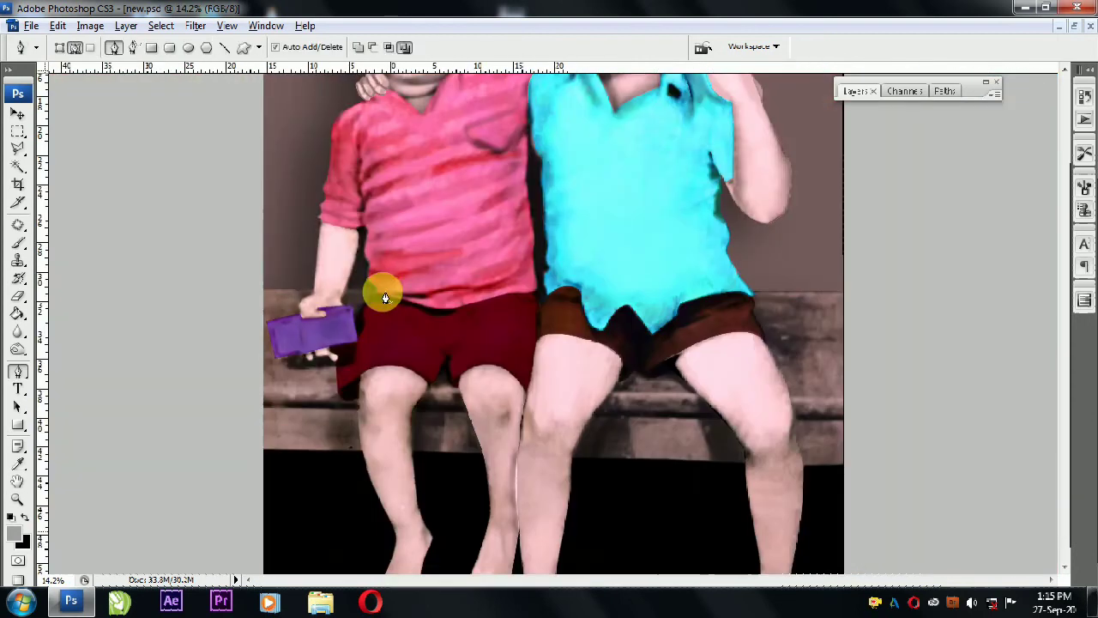
scroll(384, 300, "down", 2)
scroll(661, 344, "up", 1)
scroll(664, 352, "up", 2)
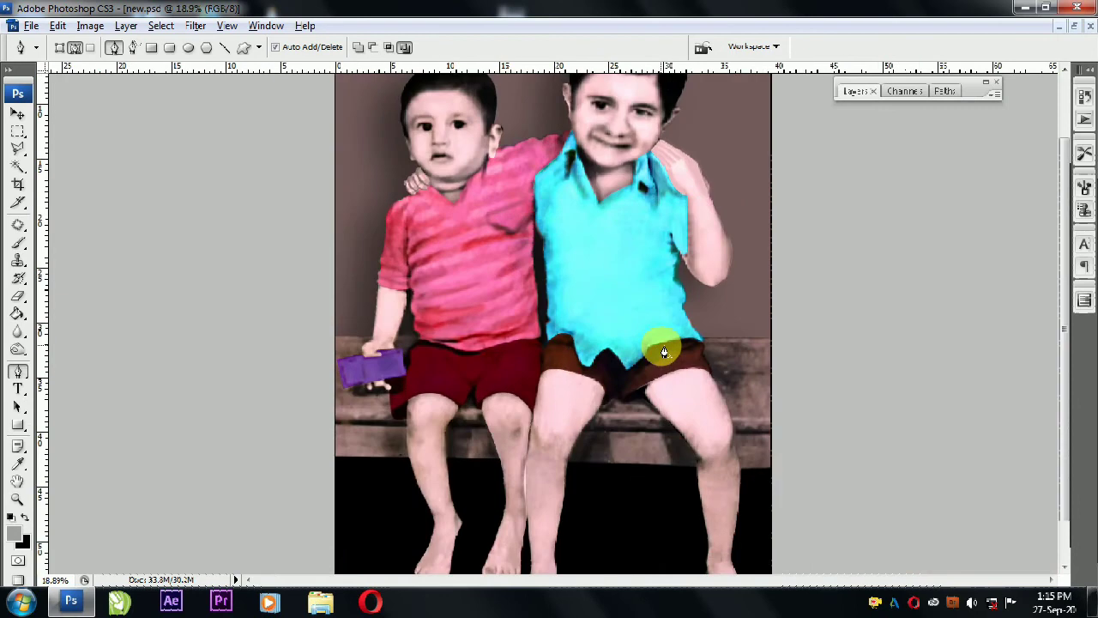
Step: Shift the wallet to magenta with hue +39 and saturation +29, then deselect
key("ctrl+u")
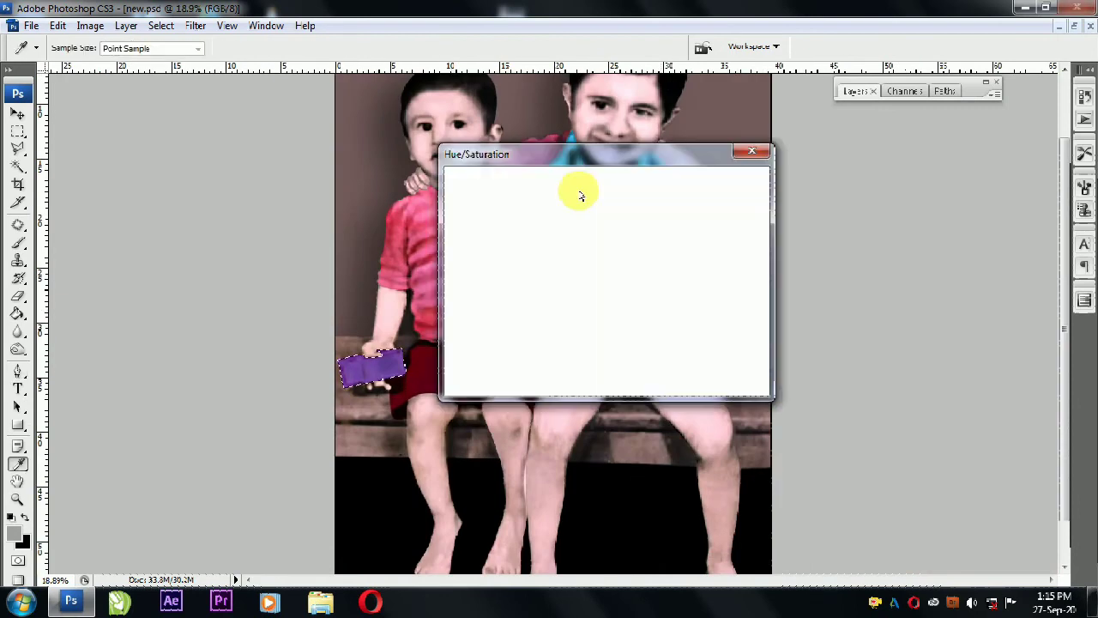
left_click_drag(807, 269, 709, 276)
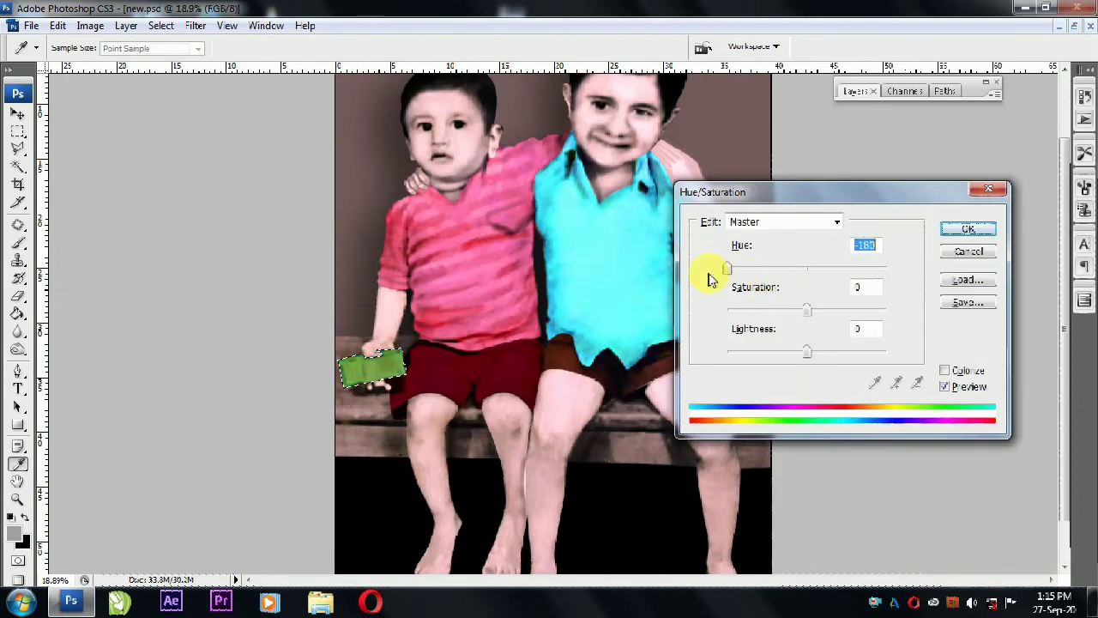
left_click_drag(807, 310, 829, 310)
mouse_move(727, 268)
left_mouse_down()
mouse_move(798, 269)
mouse_move(841, 287)
left_mouse_up()
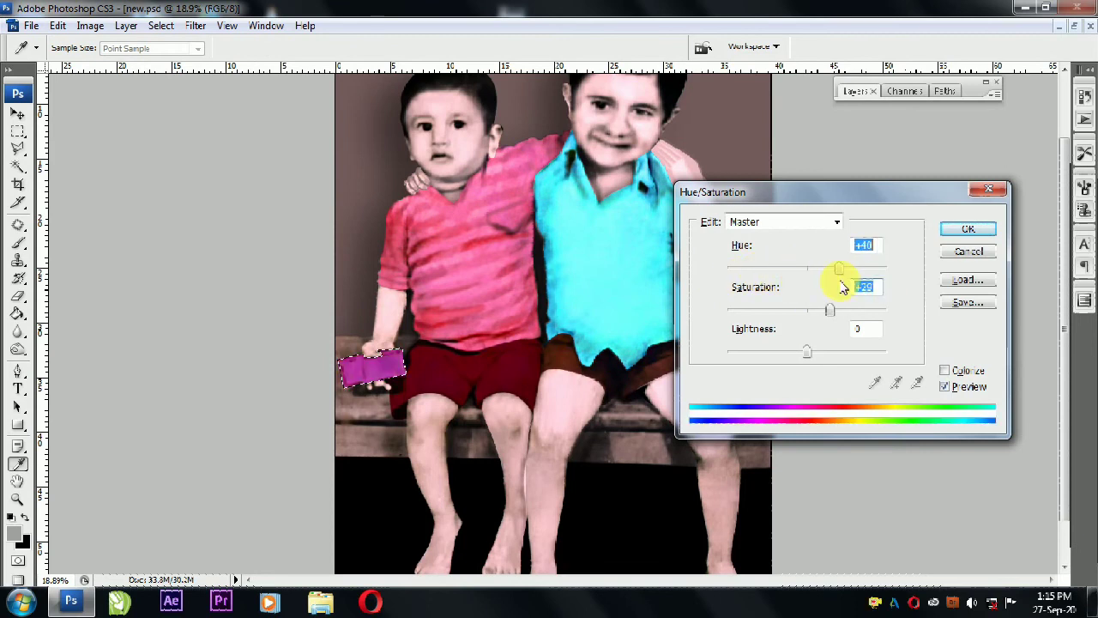
left_click(968, 230)
key("p")
key("ctrl+d")
key("ctrl+0")
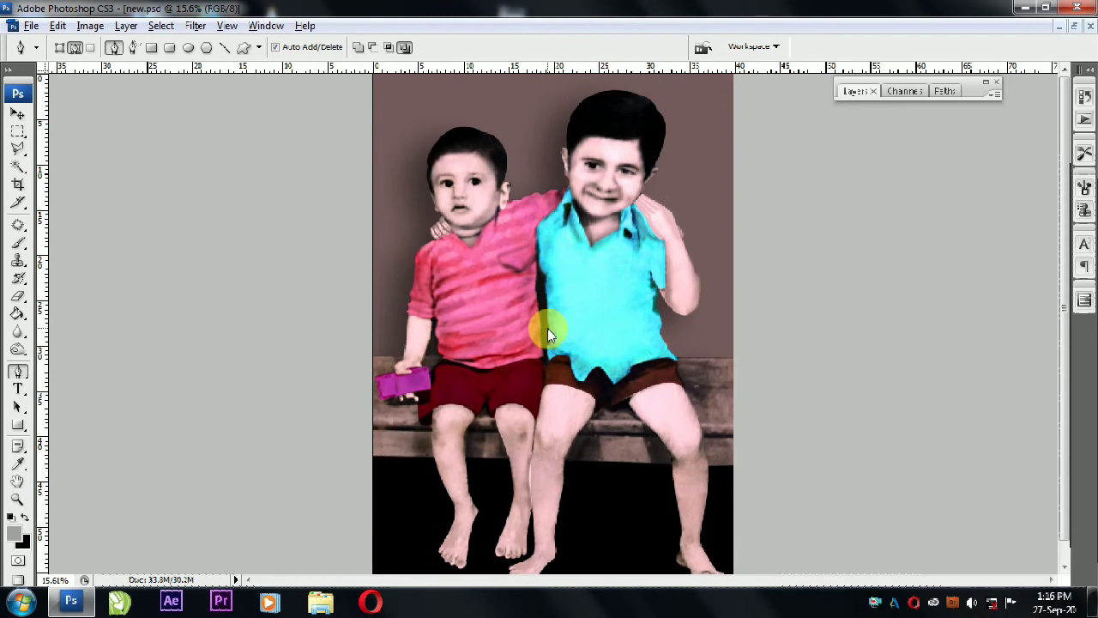
Step: Start a Pen path at the bench's right end, curving it along the right leg's outer edge
left_click(732, 357)
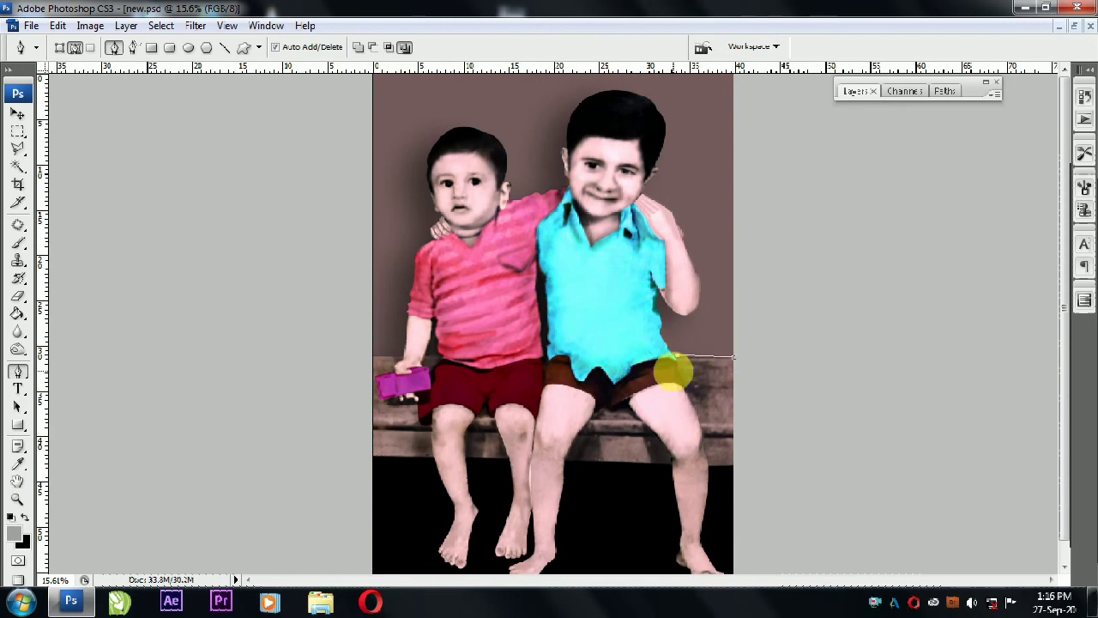
scroll(733, 385, "up", 5)
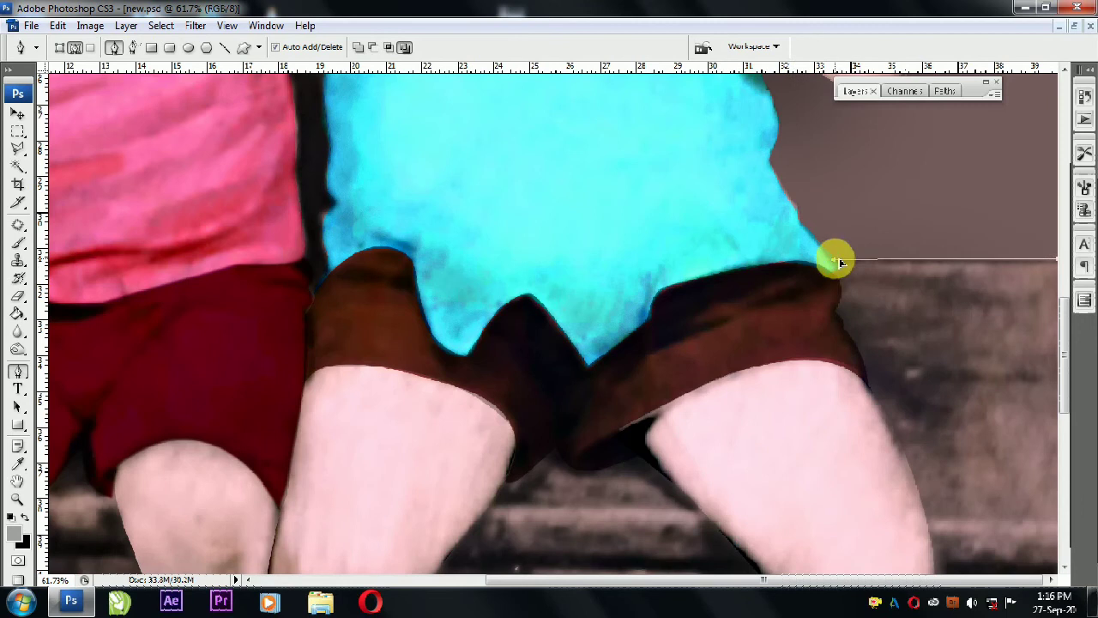
left_click_drag(846, 291, 836, 311)
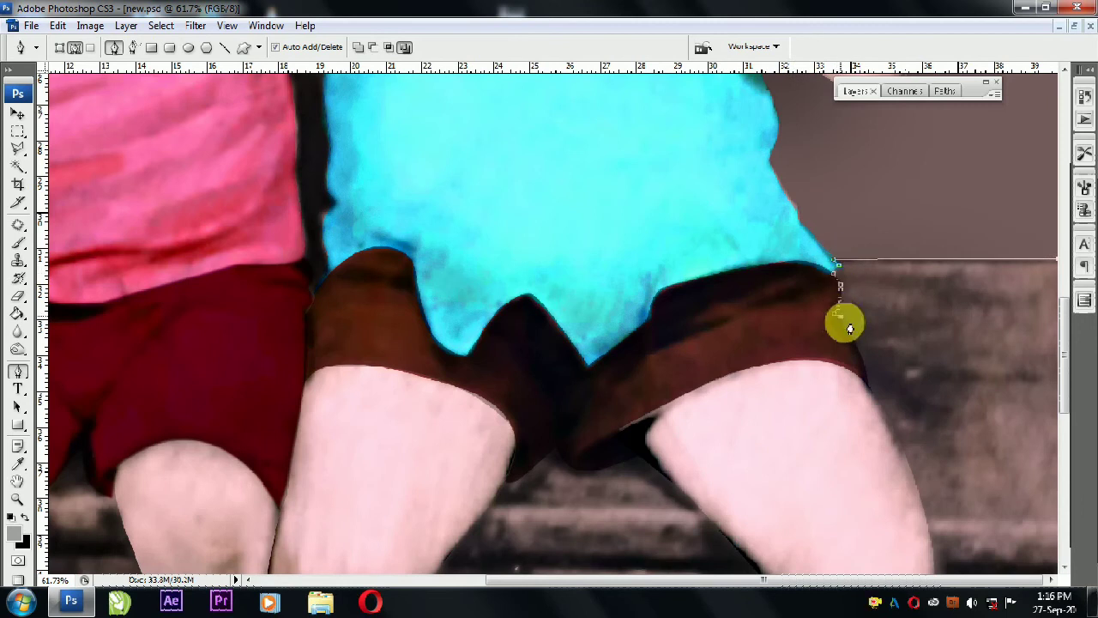
left_click(867, 382)
left_click_drag(911, 435, 904, 179)
left_click(910, 199)
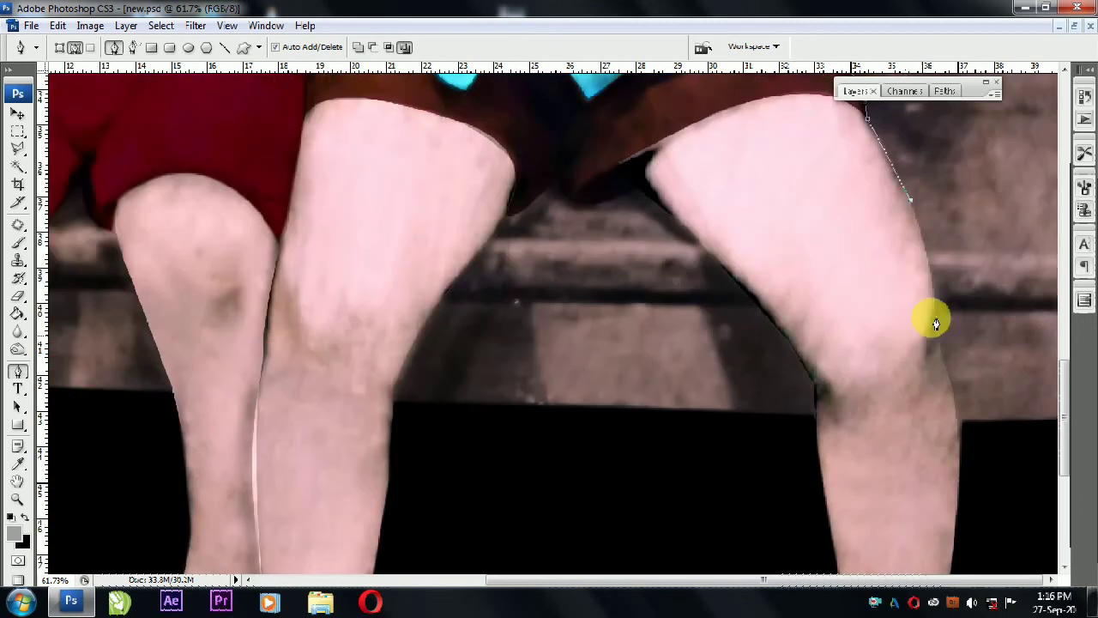
left_click_drag(935, 304, 940, 349)
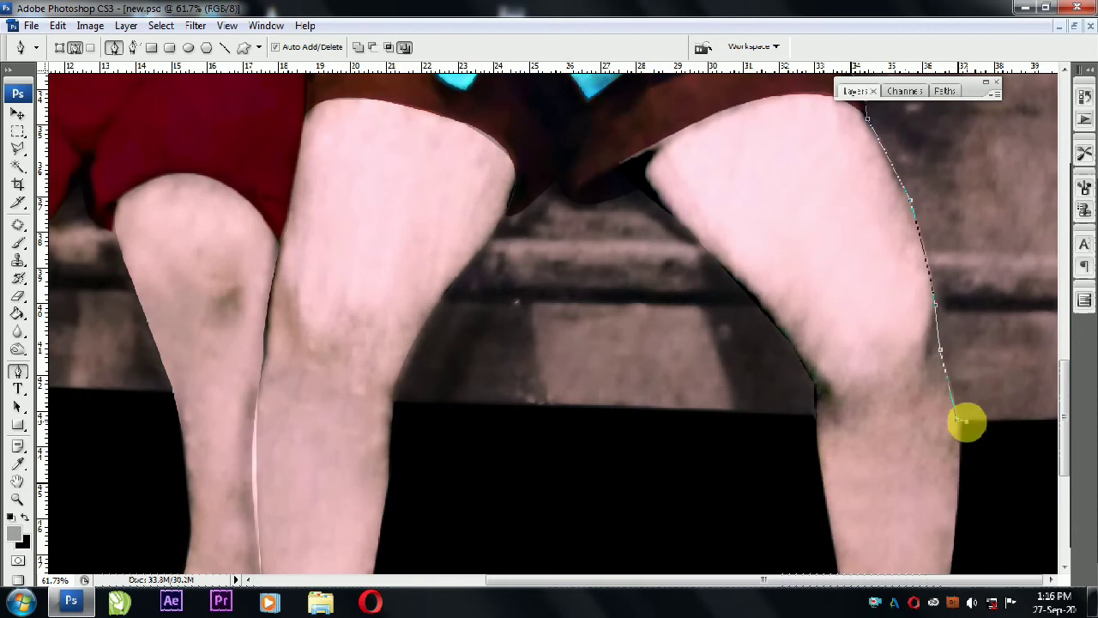
scroll(967, 423, "down", 5)
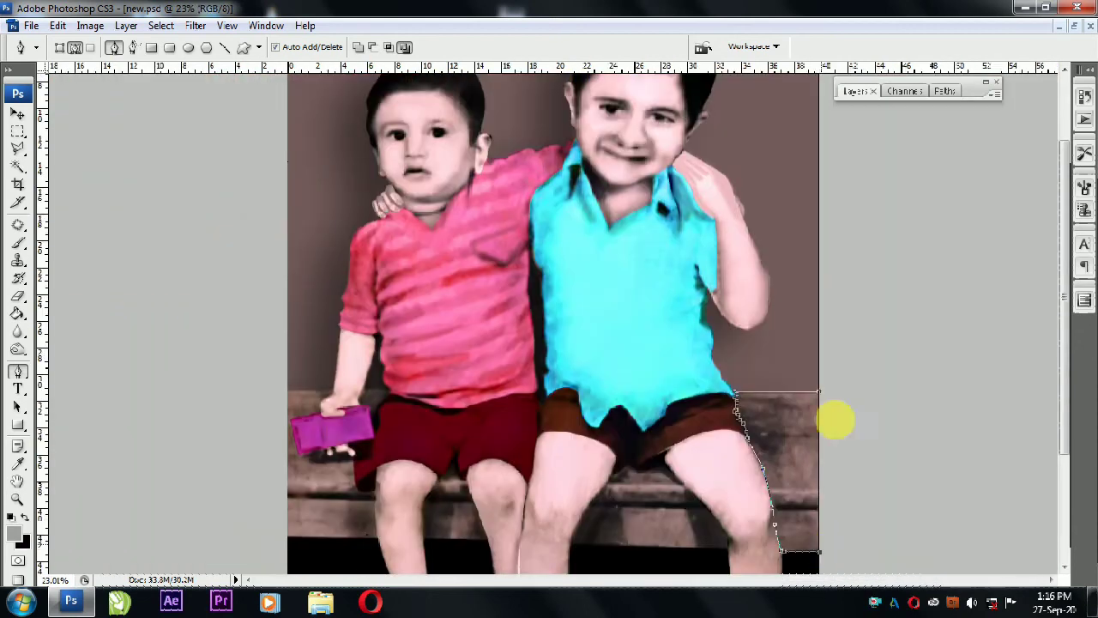
scroll(746, 219, "up", 3)
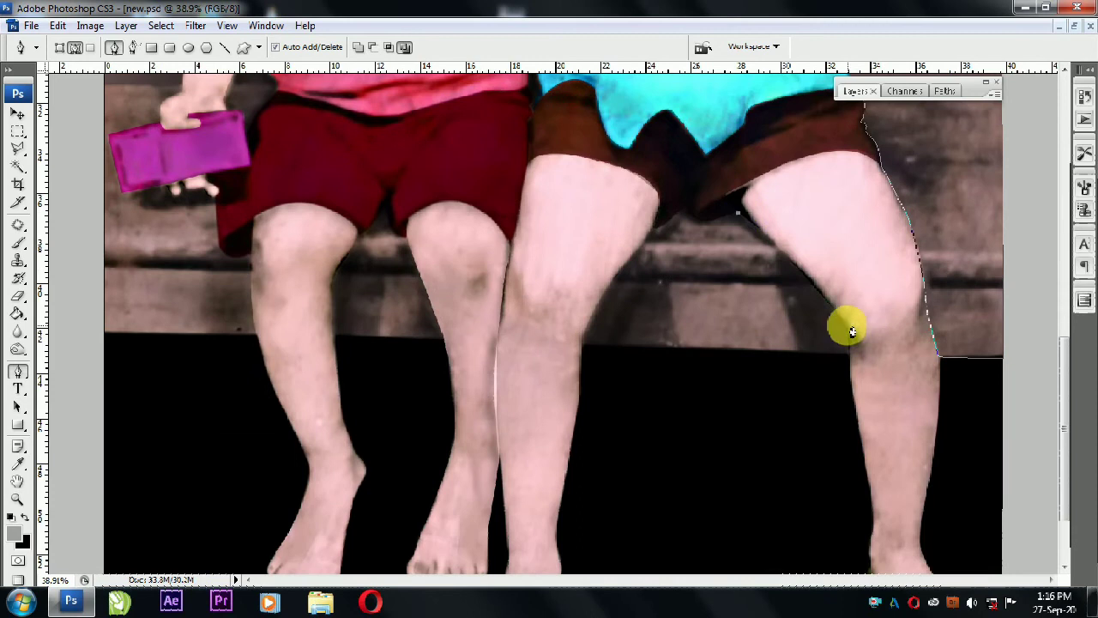
Step: Trace the bench patch down to its bottom edge and back up the leg's inner edge
left_click(796, 263)
left_click(832, 302)
left_click(848, 329)
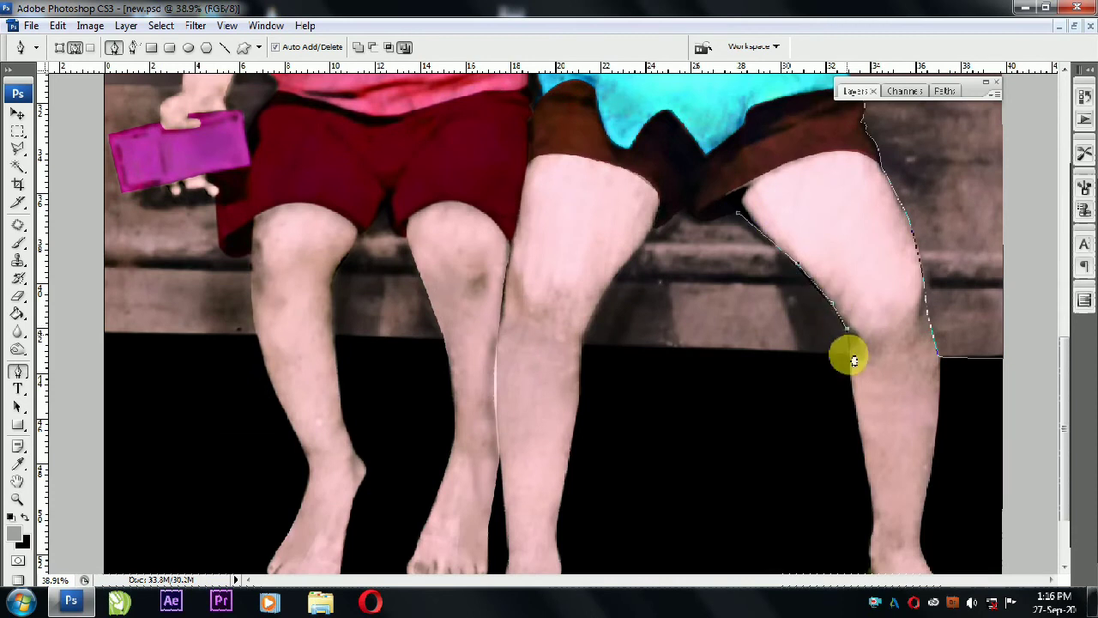
left_click(849, 353)
left_click(581, 347)
left_click(605, 293)
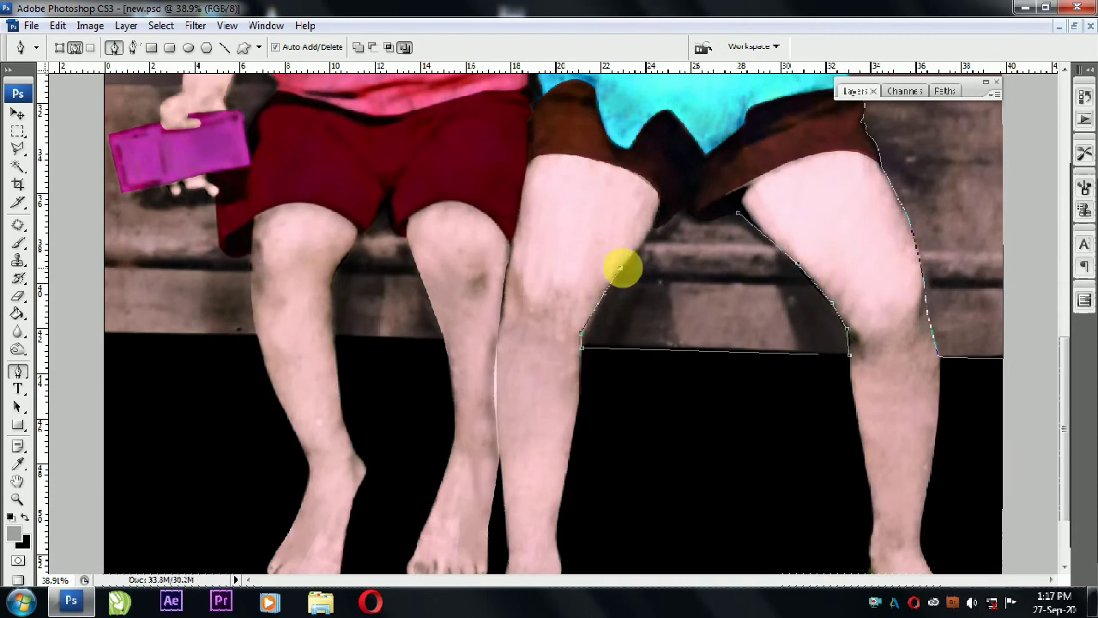
left_click(654, 227)
left_click(694, 212)
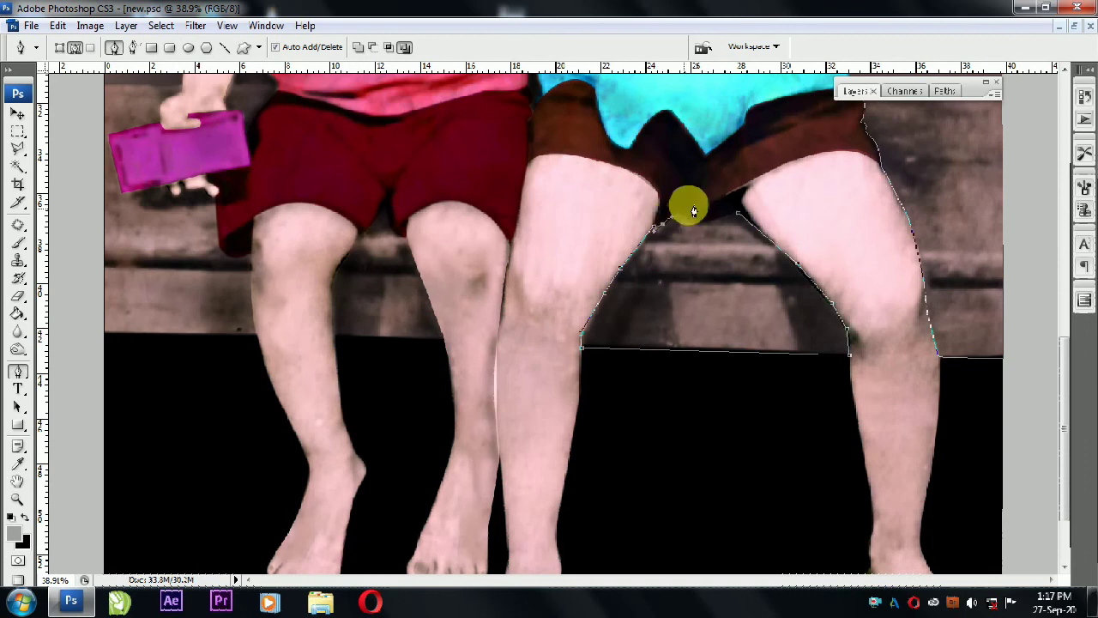
left_click(738, 212)
Step: Outline the bench area between the knees
left_click_drag(632, 278, 607, 333)
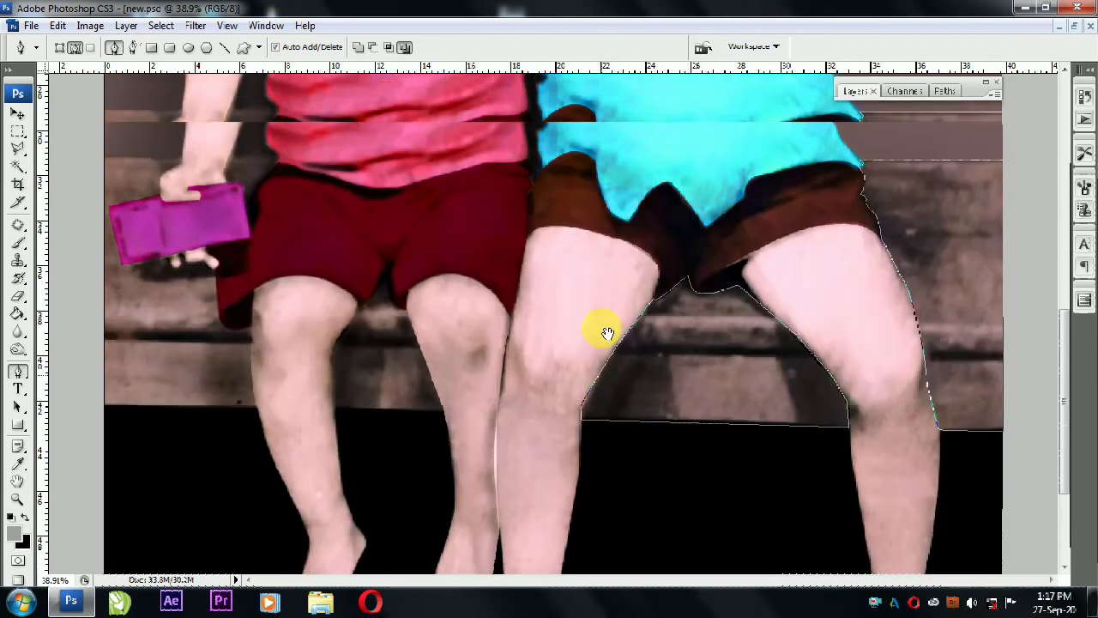
left_click(444, 410)
left_click(335, 409)
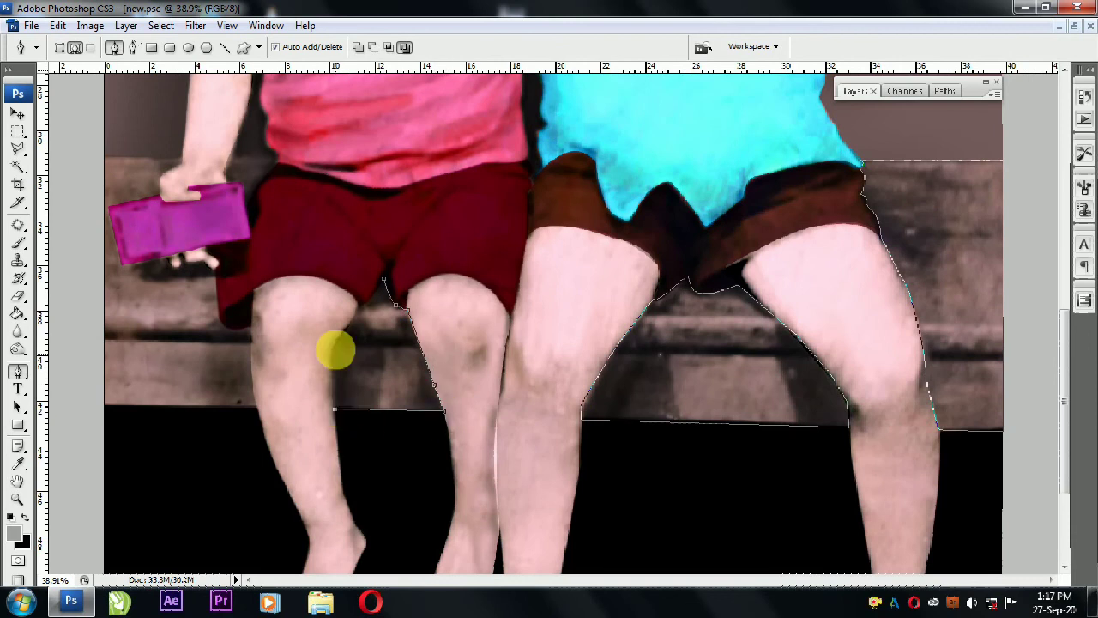
left_click(332, 357)
left_click(383, 280)
Step: Outline the bench beside the left leg, down to its lower-left corner and up the left edge
scroll(507, 360, "up", 1)
scroll(256, 377, "up", 1)
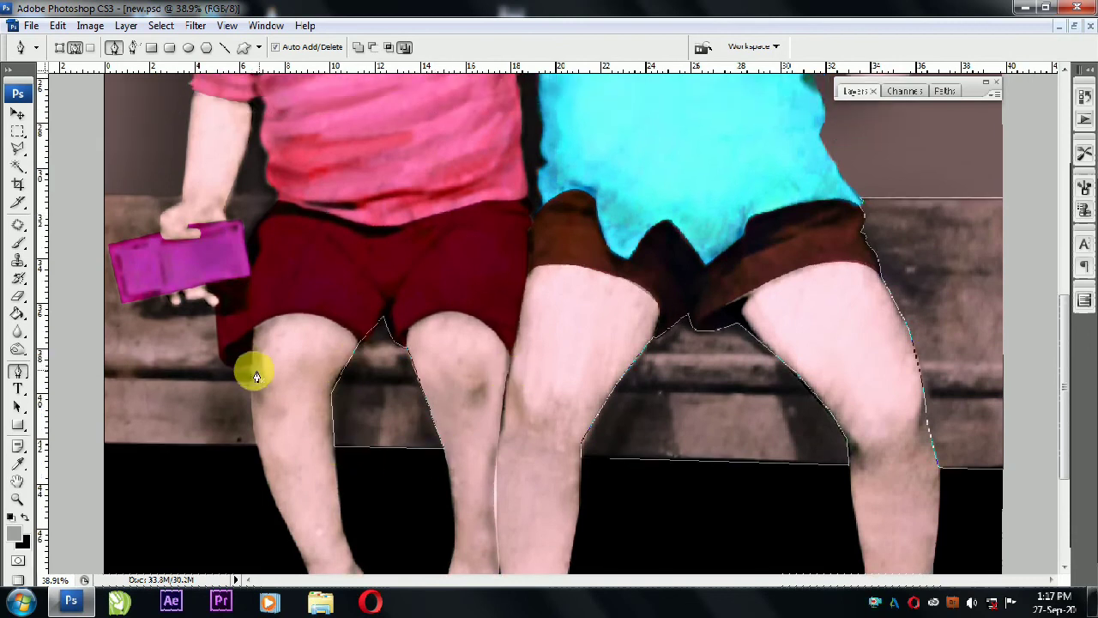
left_click(252, 367)
left_click(255, 444)
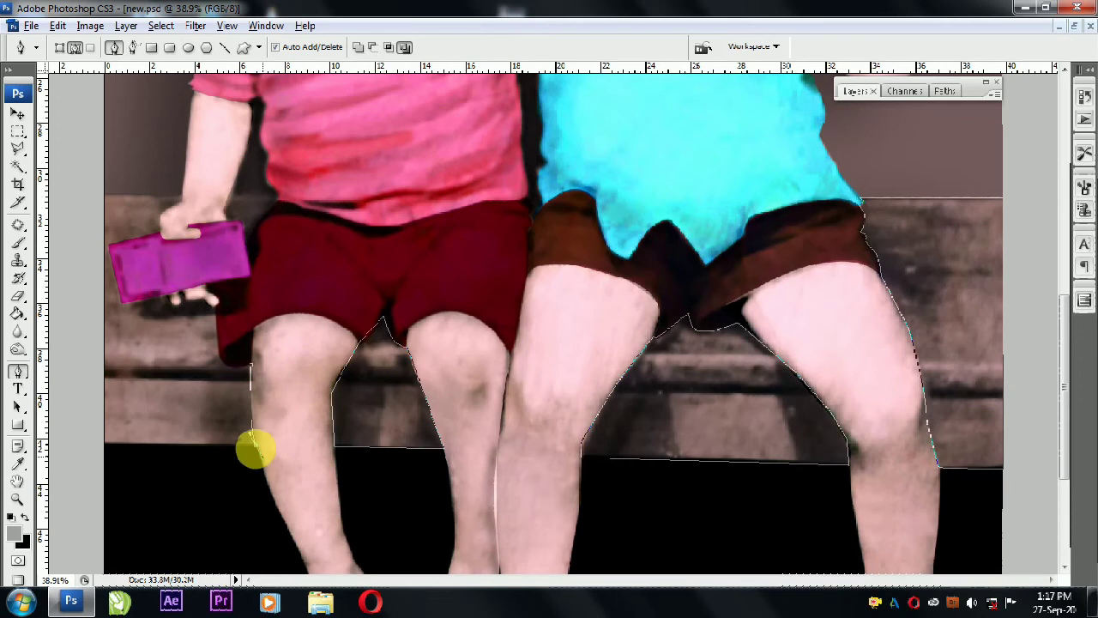
left_click(101, 444)
left_click(101, 194)
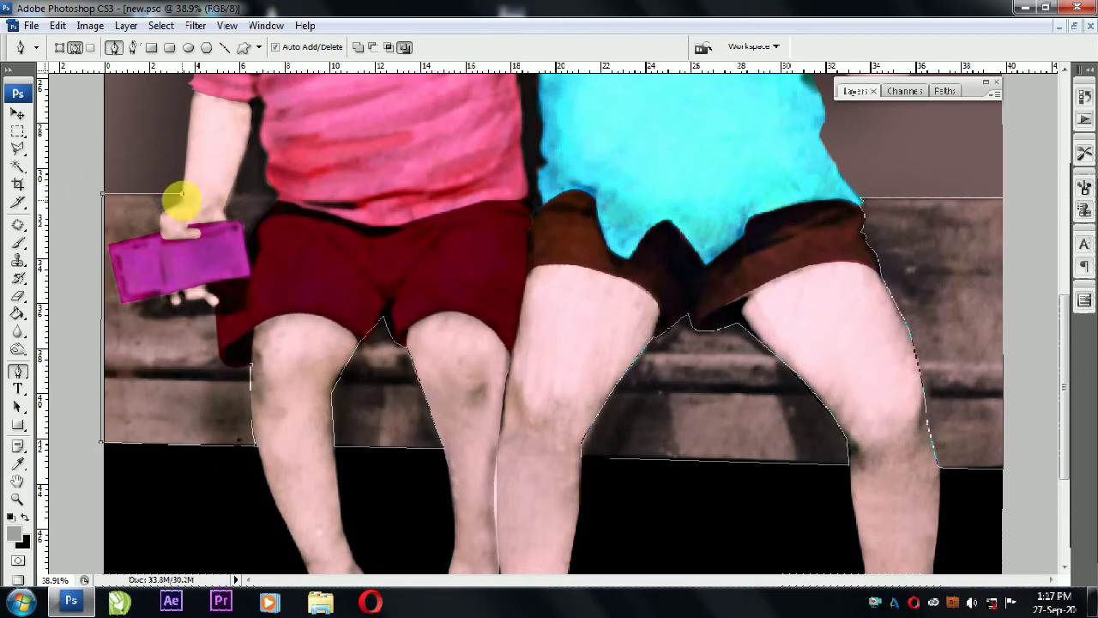
Step: Trace the bench outline around the boy's hand and the pink box's corners
left_click_drag(129, 192, 249, 254)
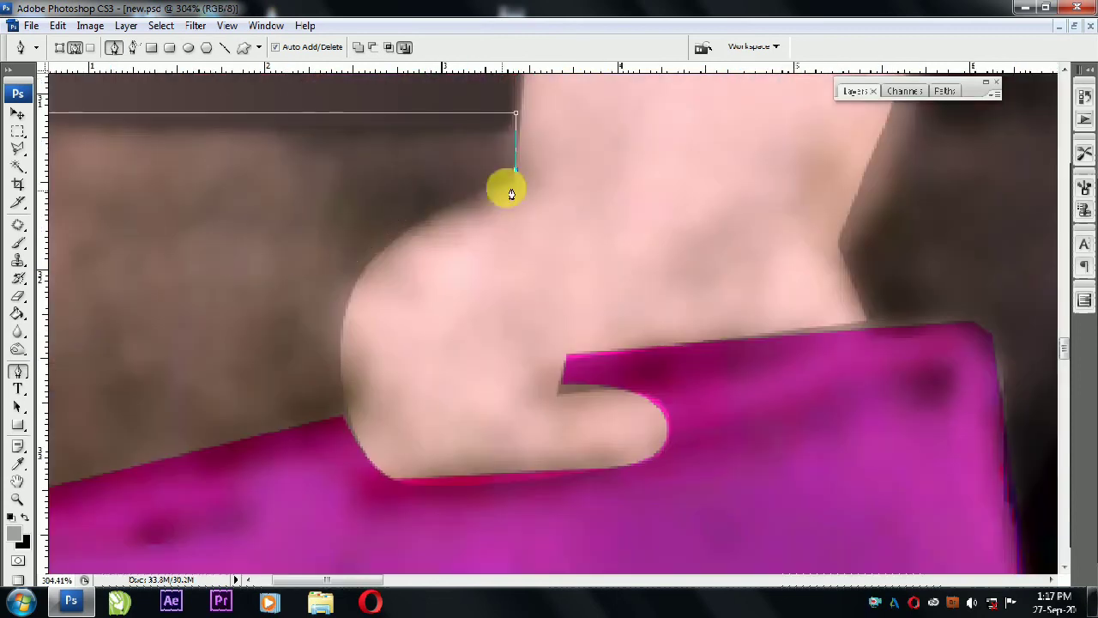
left_click_drag(371, 260, 396, 225)
left_click(347, 298)
left_click(348, 414)
scroll(630, 223, "down", 2)
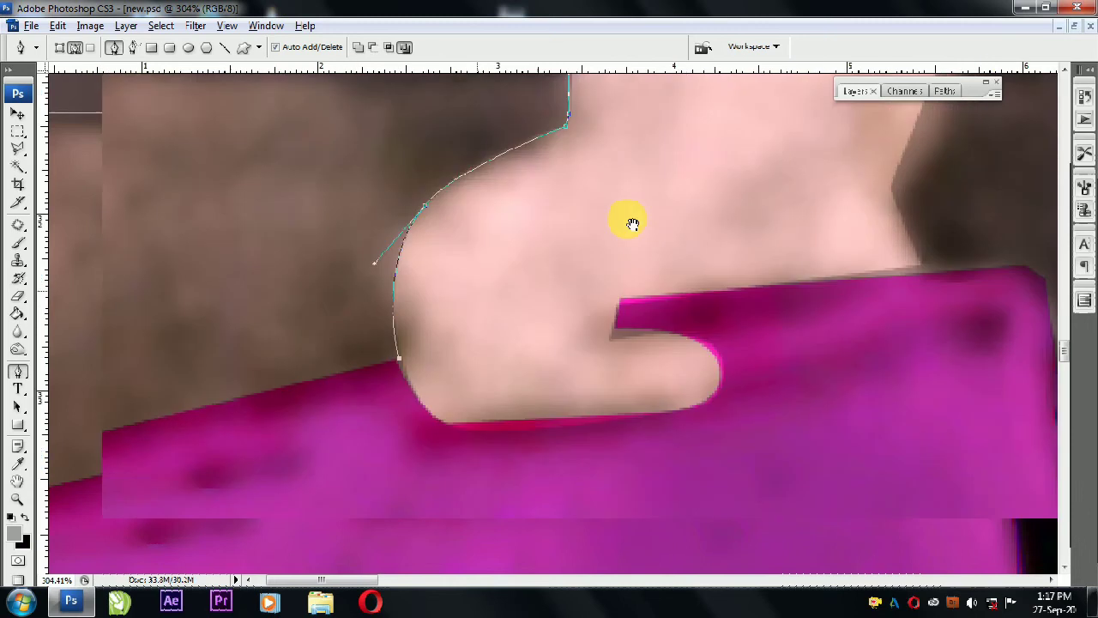
scroll(344, 274, "down", 3)
left_click(72, 324)
scroll(159, 468, "down", 5)
left_click(176, 348)
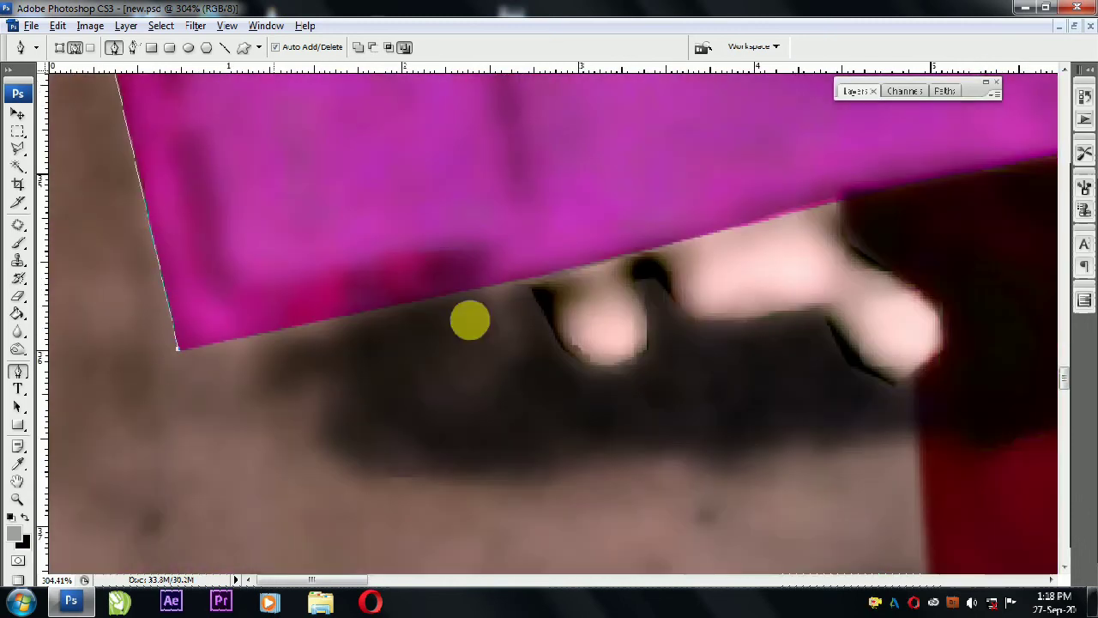
Step: Trace the path around the bottom edges of the fingers
left_click_drag(528, 280, 562, 347)
left_click(558, 343)
left_click(587, 365)
left_click(636, 357)
left_click(650, 319)
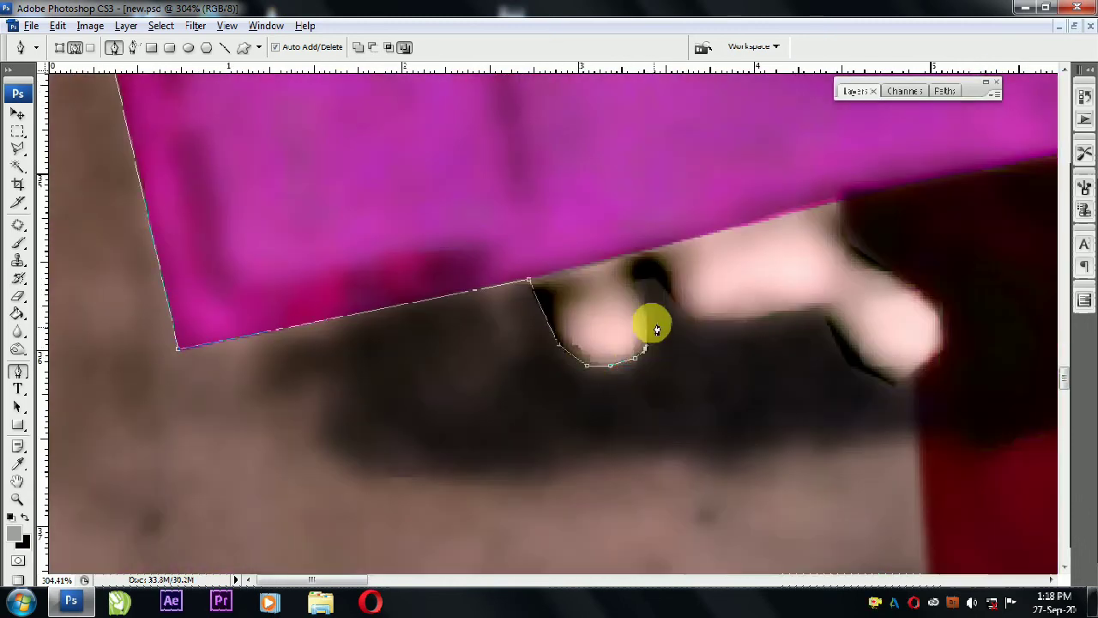
left_click(642, 274)
left_click(666, 287)
left_click(679, 307)
left_click(730, 319)
scroll(601, 343, "right", 5)
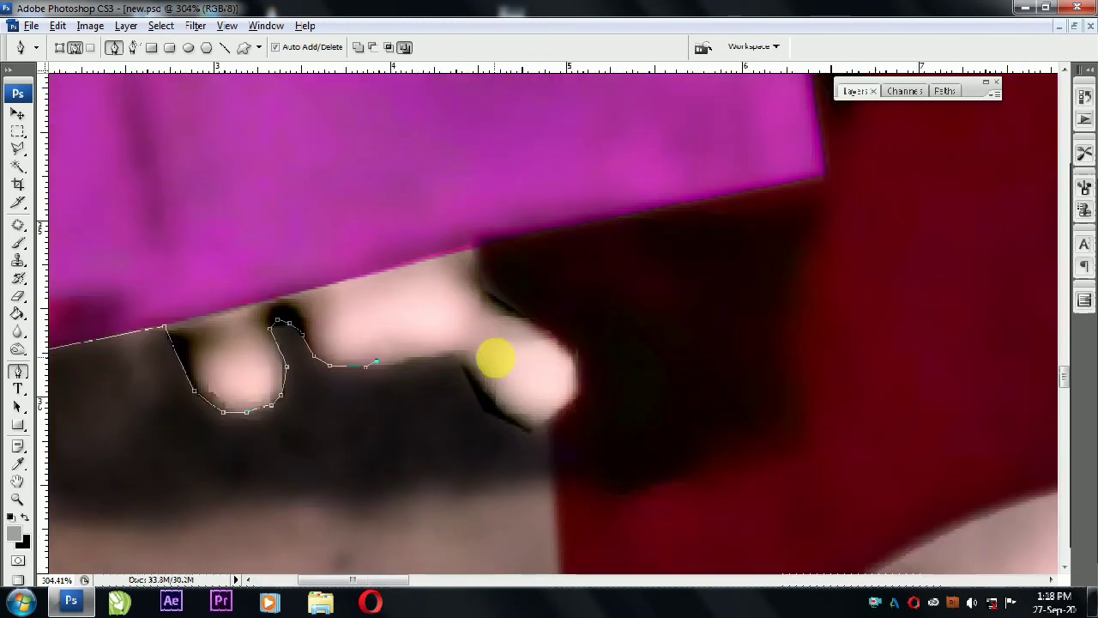
left_click(453, 354)
left_click(476, 389)
left_click(523, 418)
Step: Trace the bench edge between the arm and the shorts to finish the outline
key("ctrl+0")
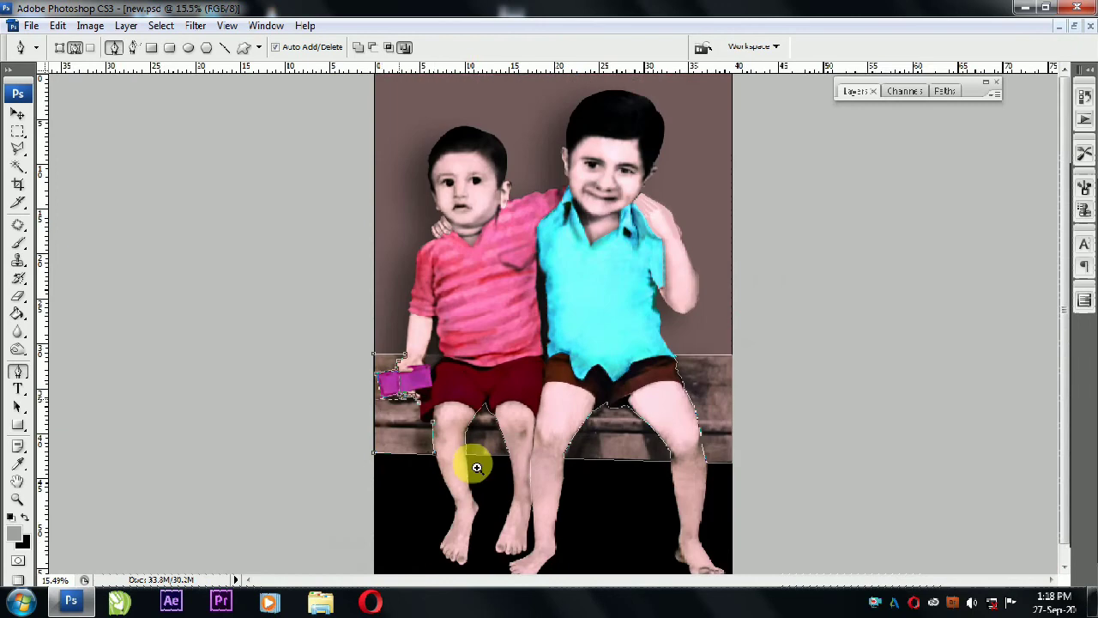
left_click_drag(375, 361, 517, 426)
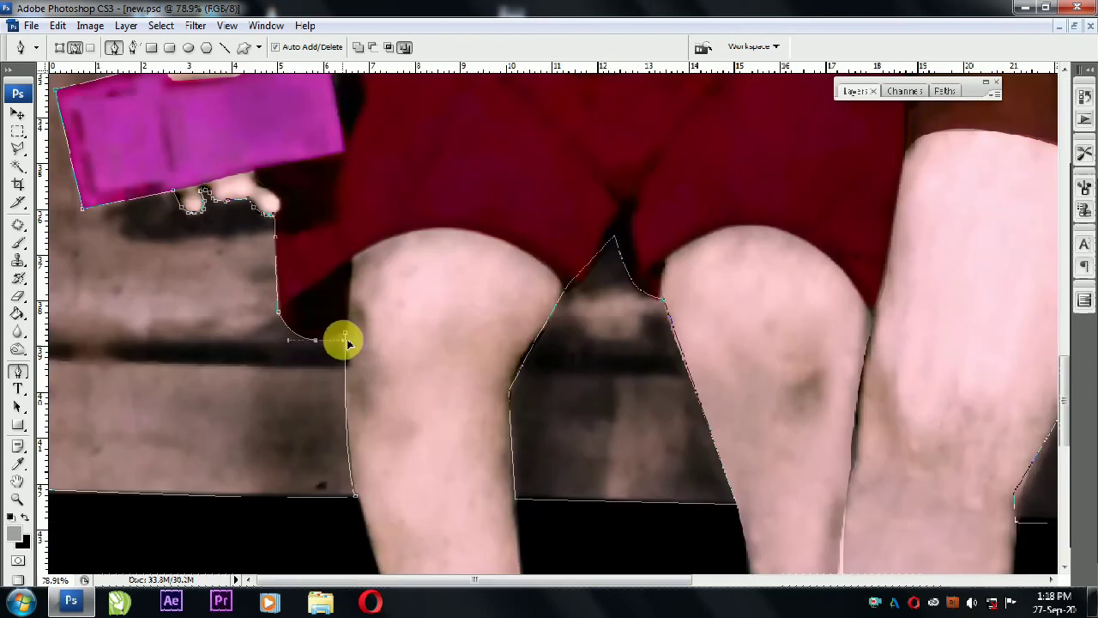
key("ctrl+minus")
key("ctrl+0")
left_click_drag(397, 348, 409, 392)
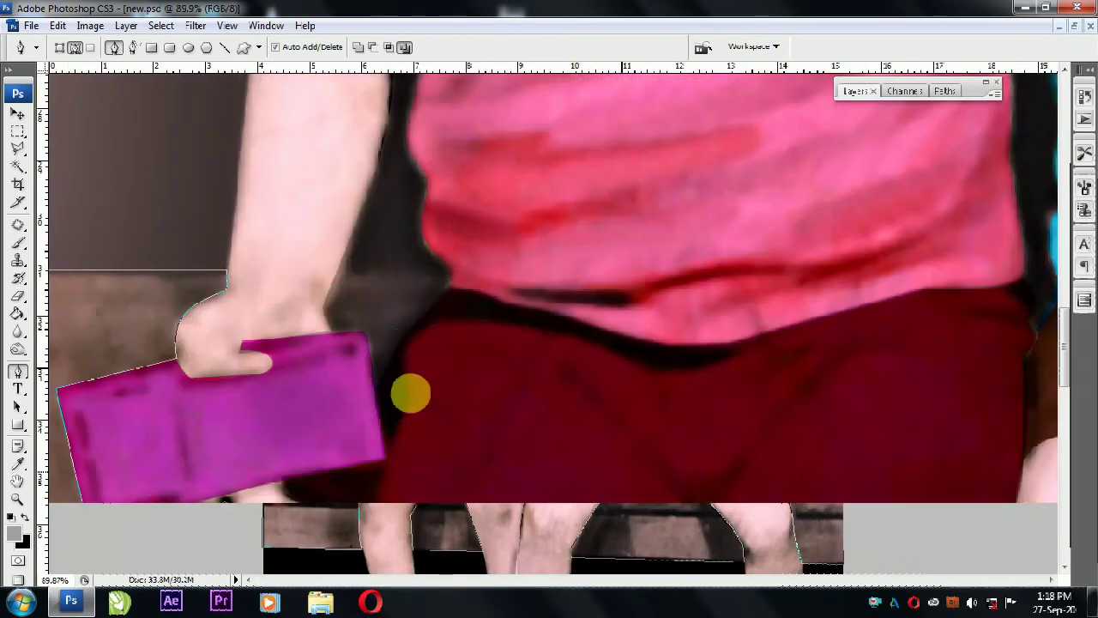
left_click(451, 275)
left_click(449, 288)
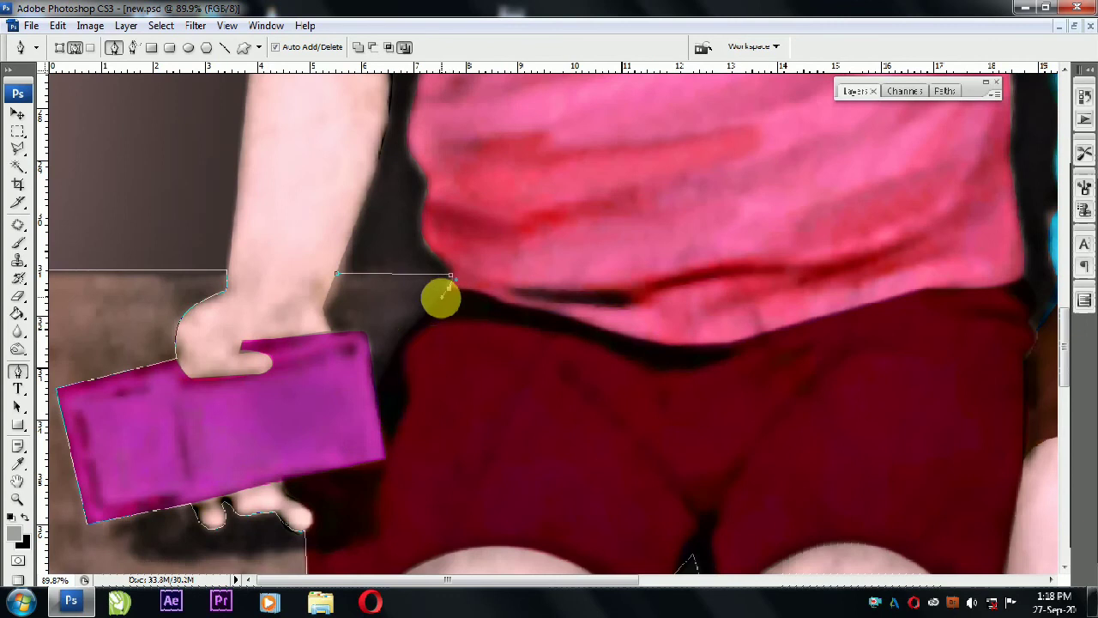
left_click(397, 349)
left_click(376, 388)
left_click(365, 332)
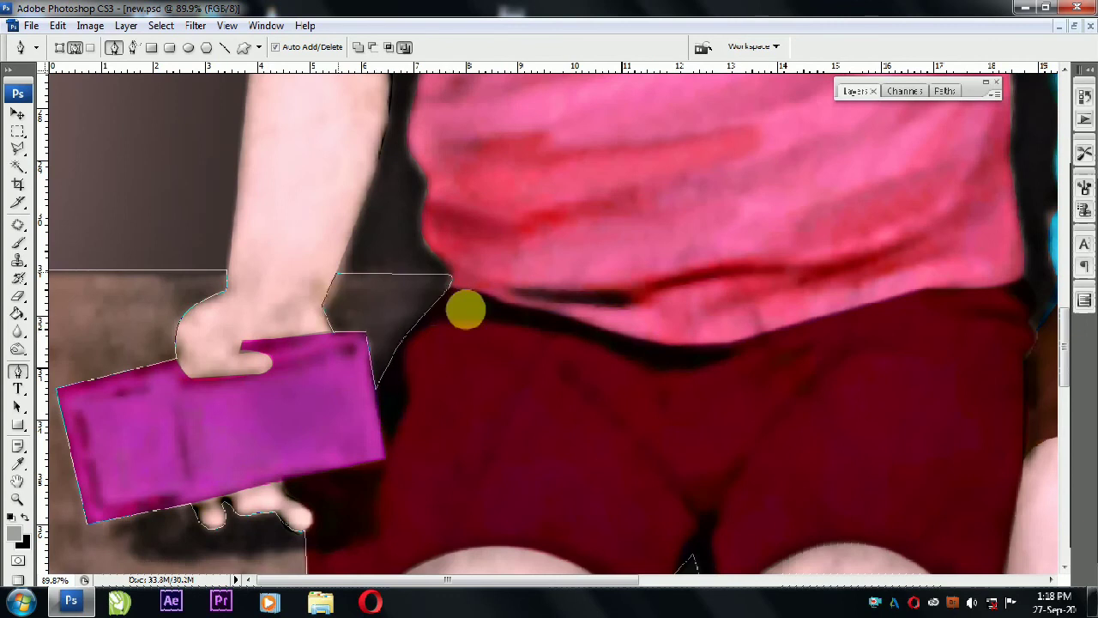
Step: Convert the finished path into a selection with Make Selection
right_click(515, 333)
left_click(564, 407)
key("Return")
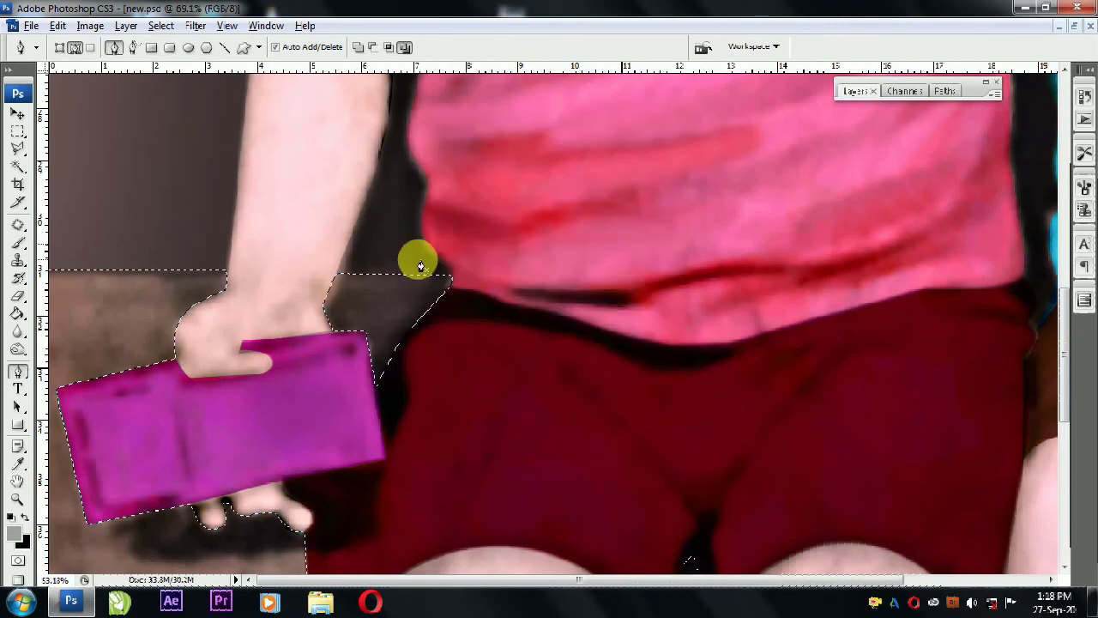
key("ctrl+0")
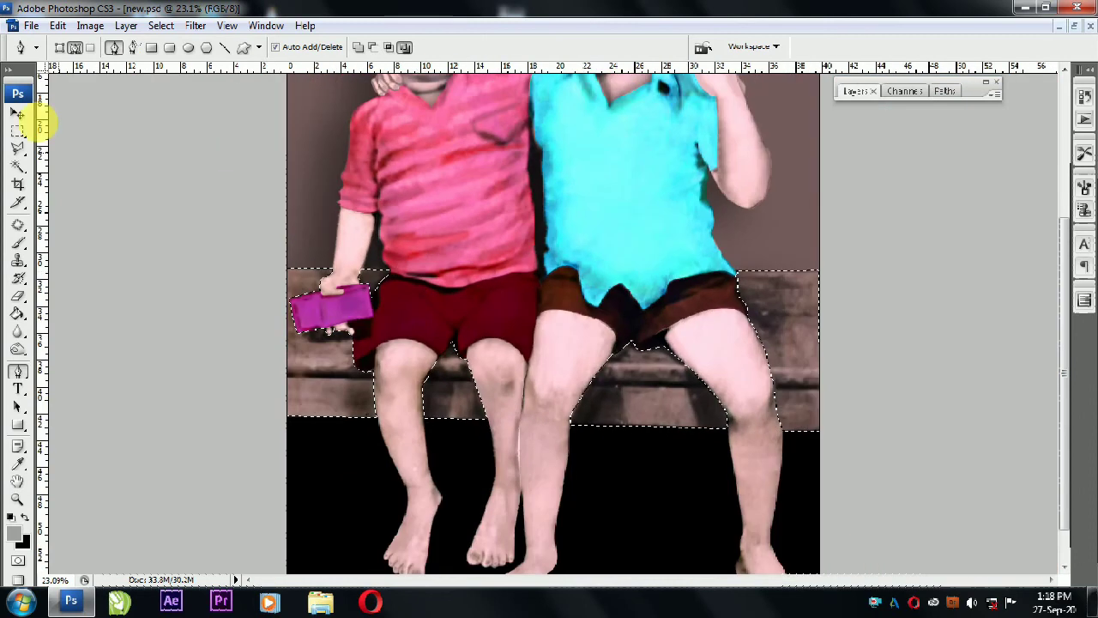
Step: Apply a first Hue/Saturation pass that turns the grey bench reddish-brown
key("ctrl+u")
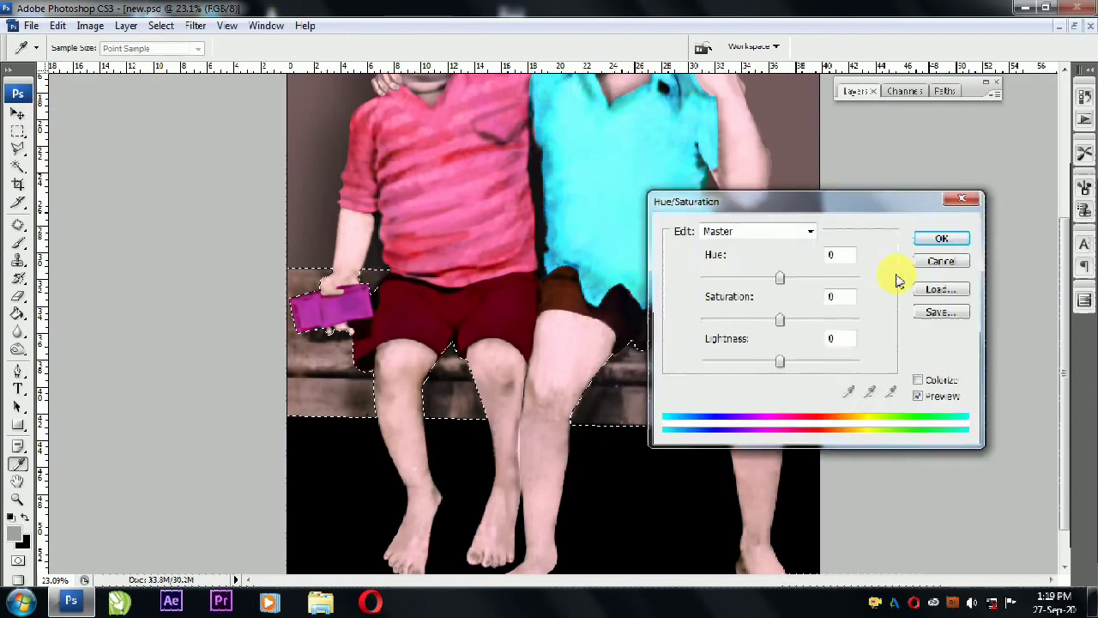
left_click_drag(832, 203, 932, 317)
left_click_drag(903, 383, 941, 386)
left_click_drag(902, 425, 946, 424)
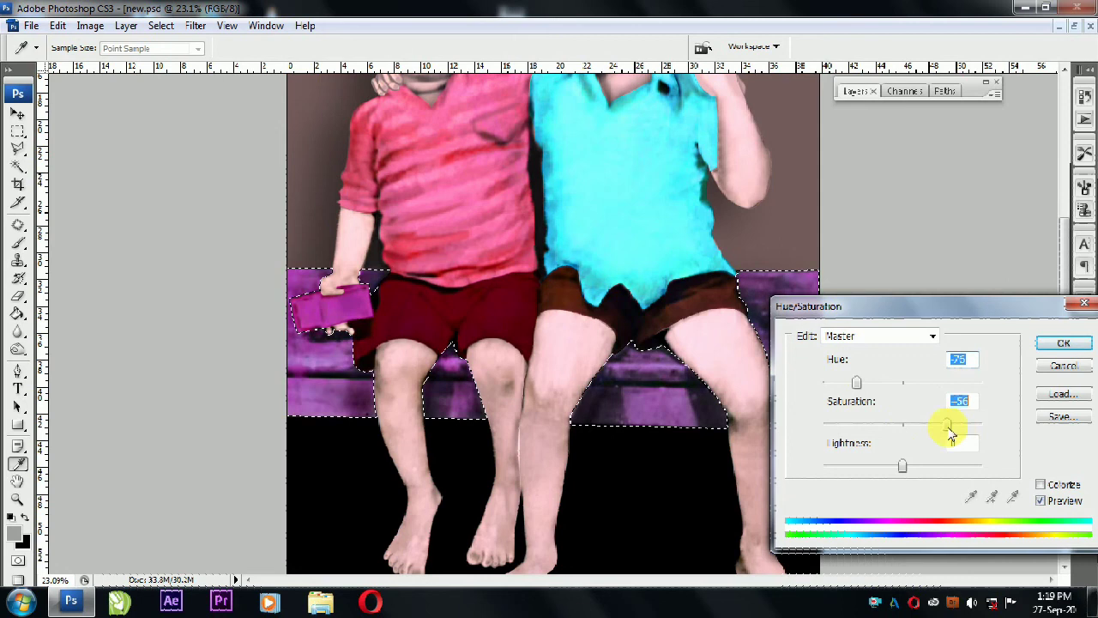
left_click_drag(902, 466, 883, 466)
left_click_drag(860, 383, 886, 384)
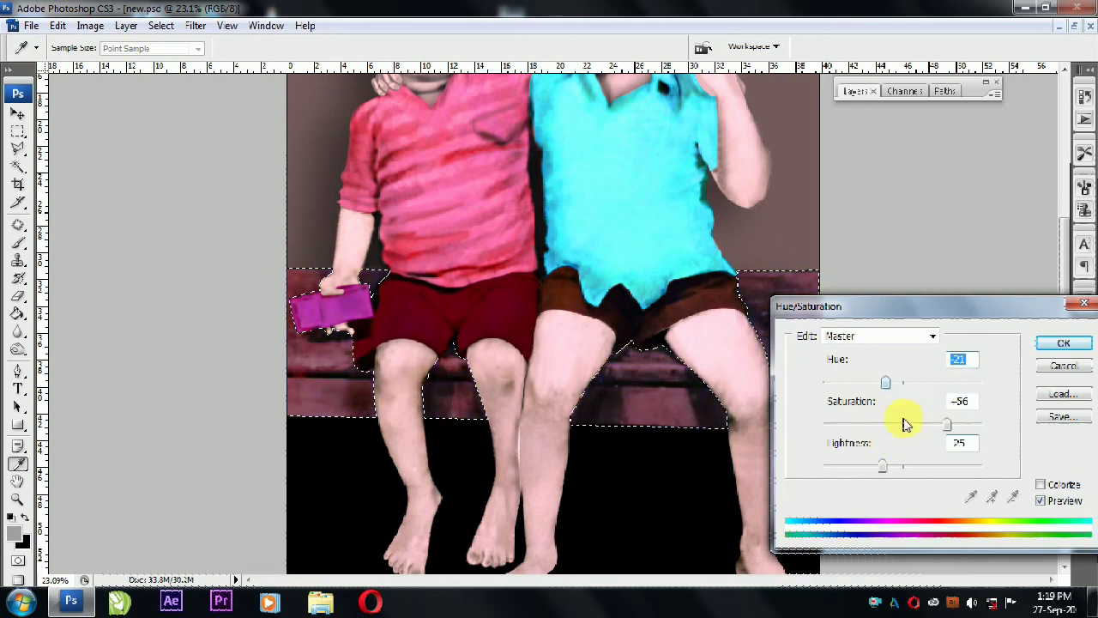
left_click_drag(941, 311, 993, 316)
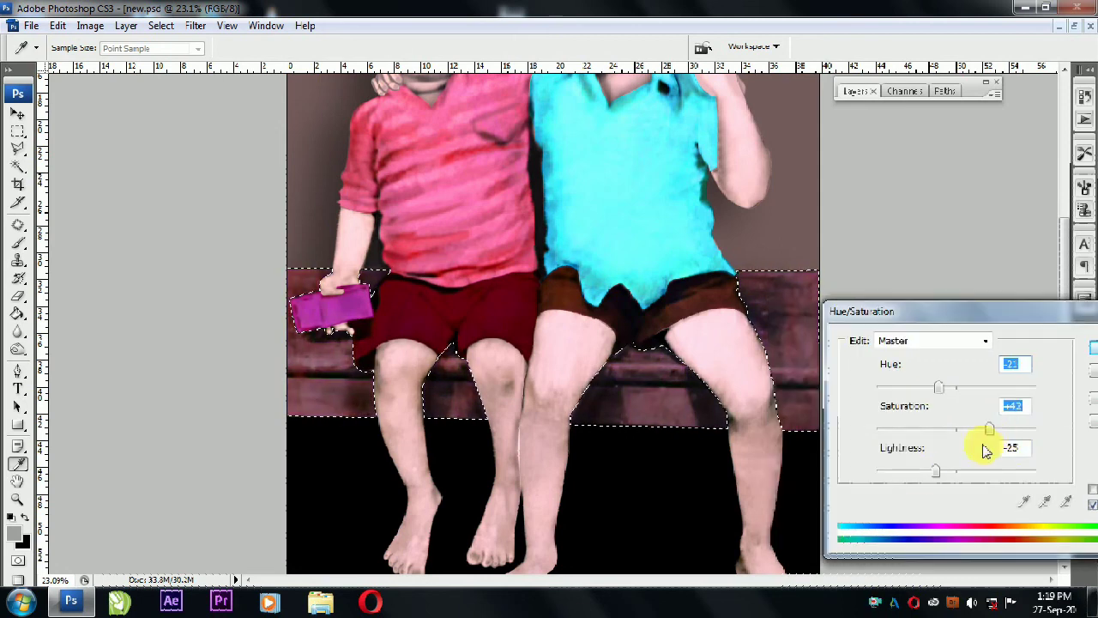
mouse_move(935, 470)
left_mouse_down()
mouse_move(912, 481)
mouse_move(961, 480)
mouse_move(947, 476)
mouse_move(955, 472)
left_mouse_up()
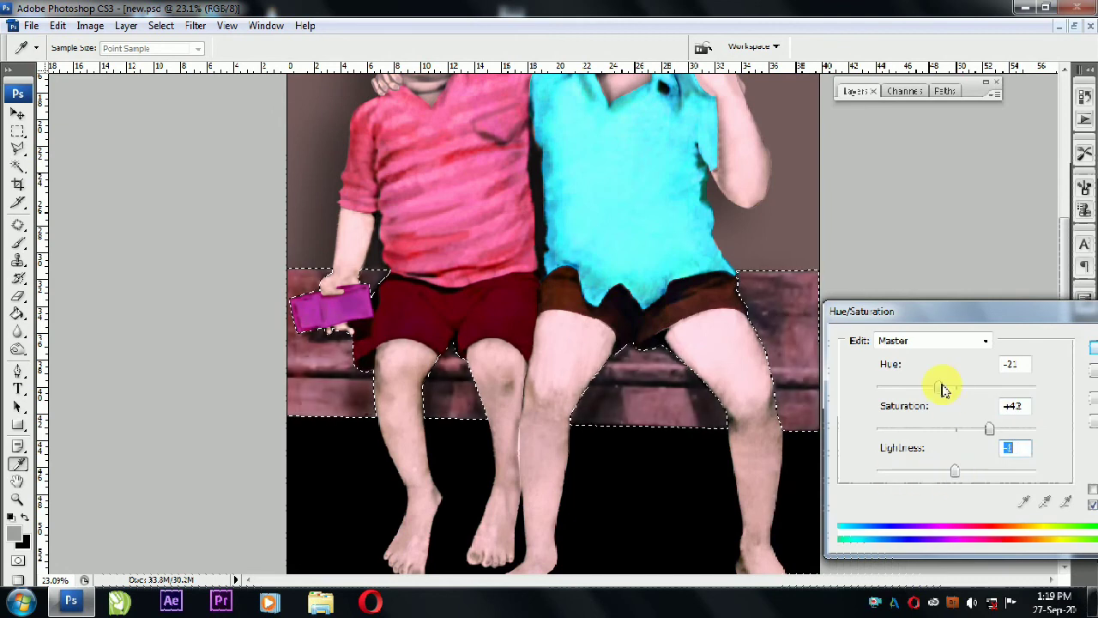
left_click_drag(944, 390, 962, 392)
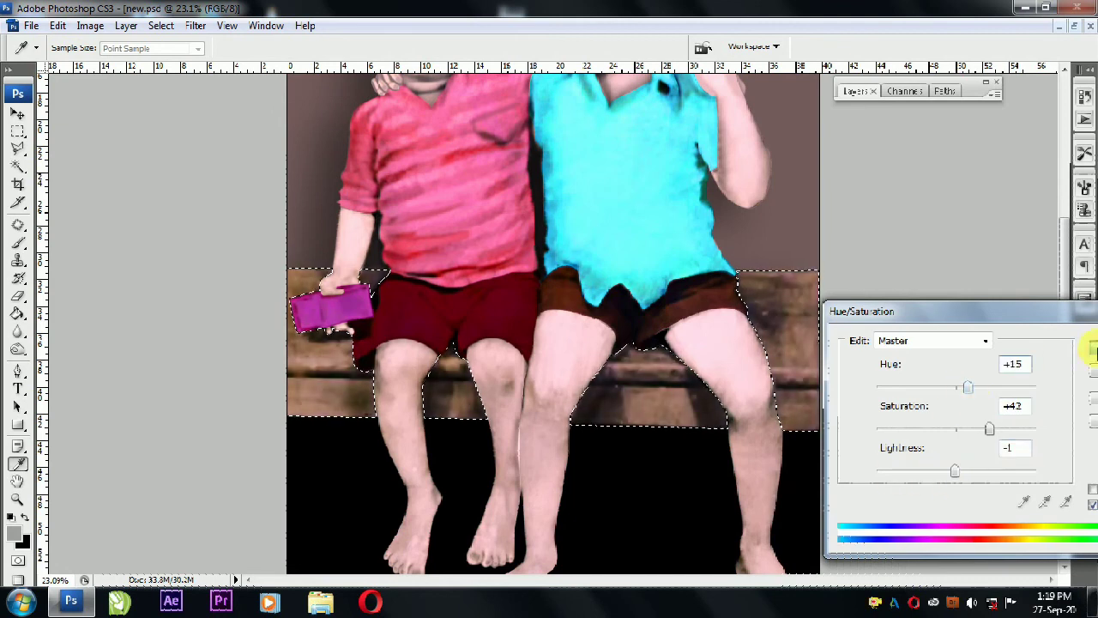
left_click(1094, 350)
scroll(917, 398, "down", 1)
scroll(921, 401, "down", 2)
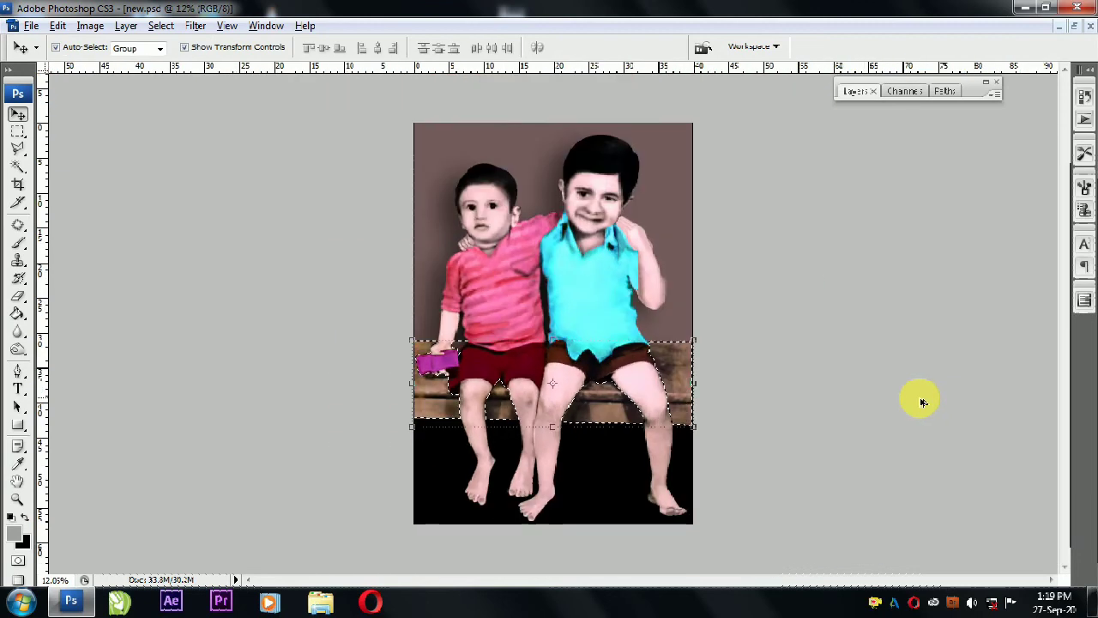
scroll(921, 401, "up", 1)
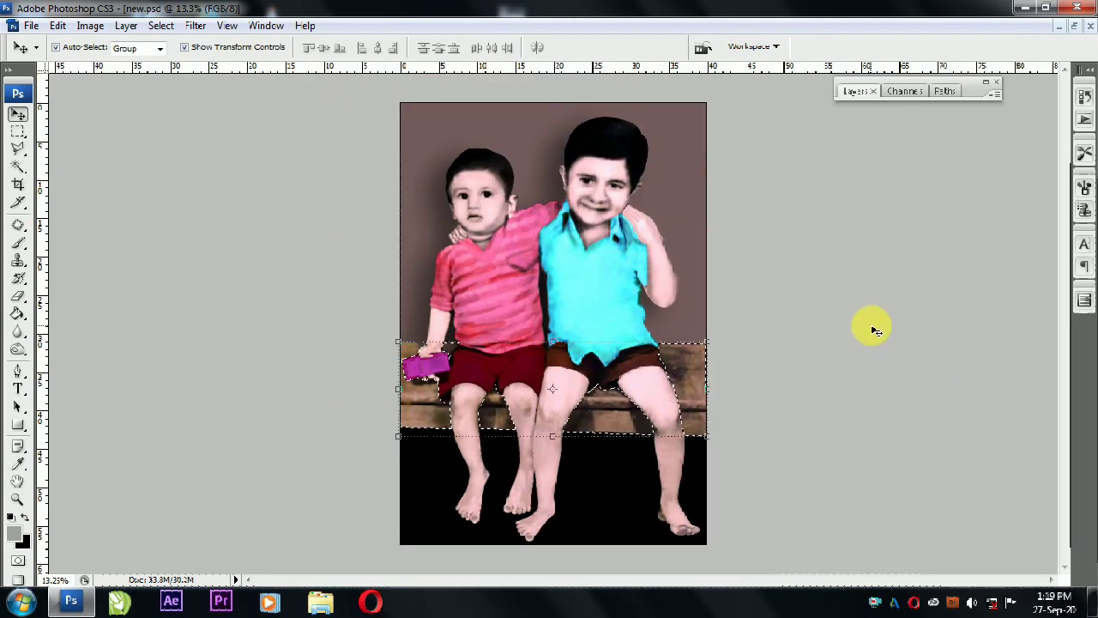
Step: Refine hue and saturation in a second pass until the bench is orange-brown
key("ctrl+u")
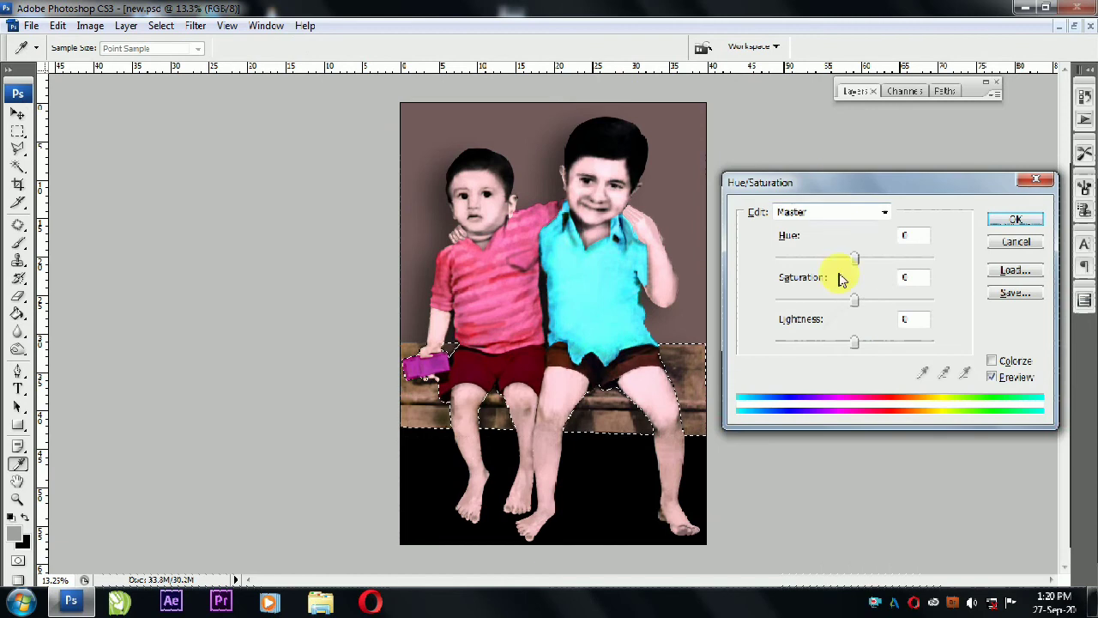
left_click_drag(846, 259, 827, 258)
left_click_drag(855, 299, 859, 301)
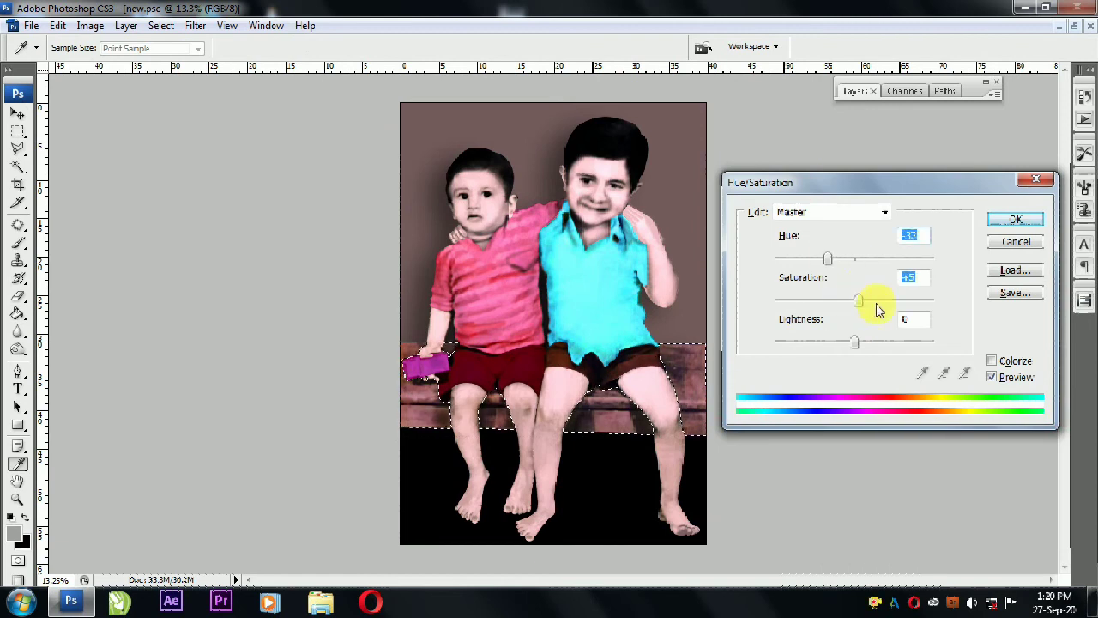
mouse_move(828, 258)
left_mouse_down()
mouse_move(797, 258)
mouse_move(829, 258)
left_mouse_up()
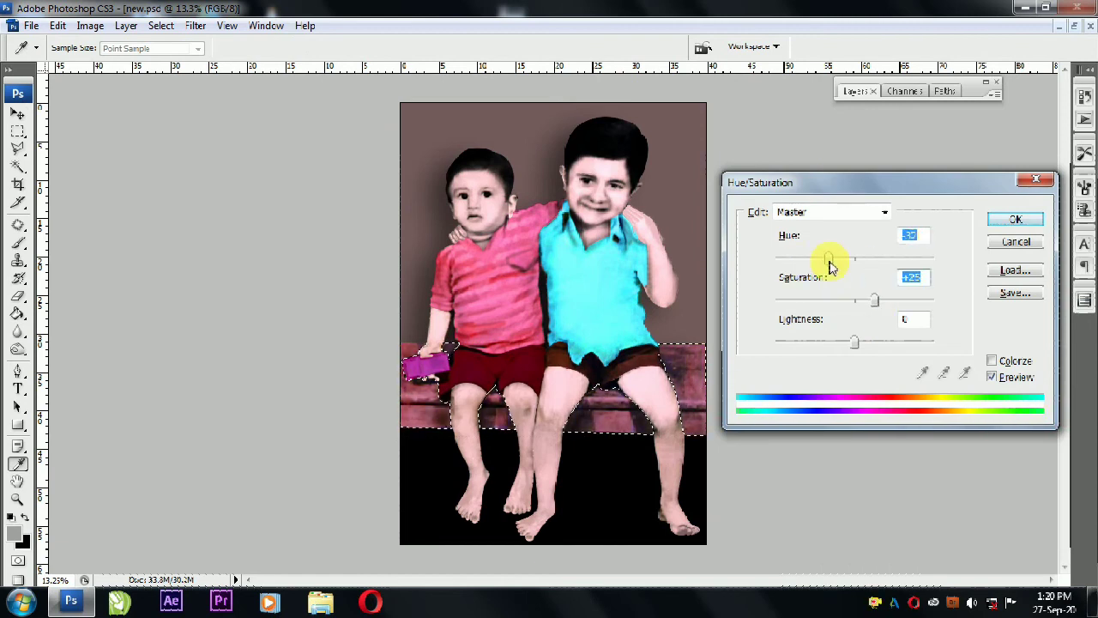
left_click_drag(875, 300, 896, 302)
left_click_drag(828, 259, 850, 259)
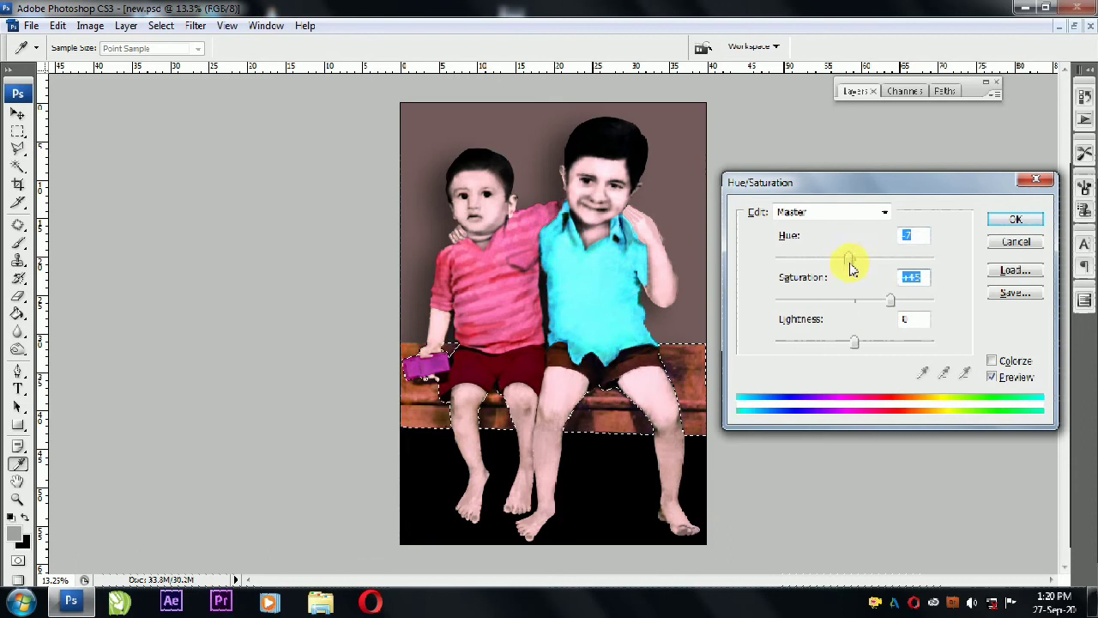
left_click(997, 226)
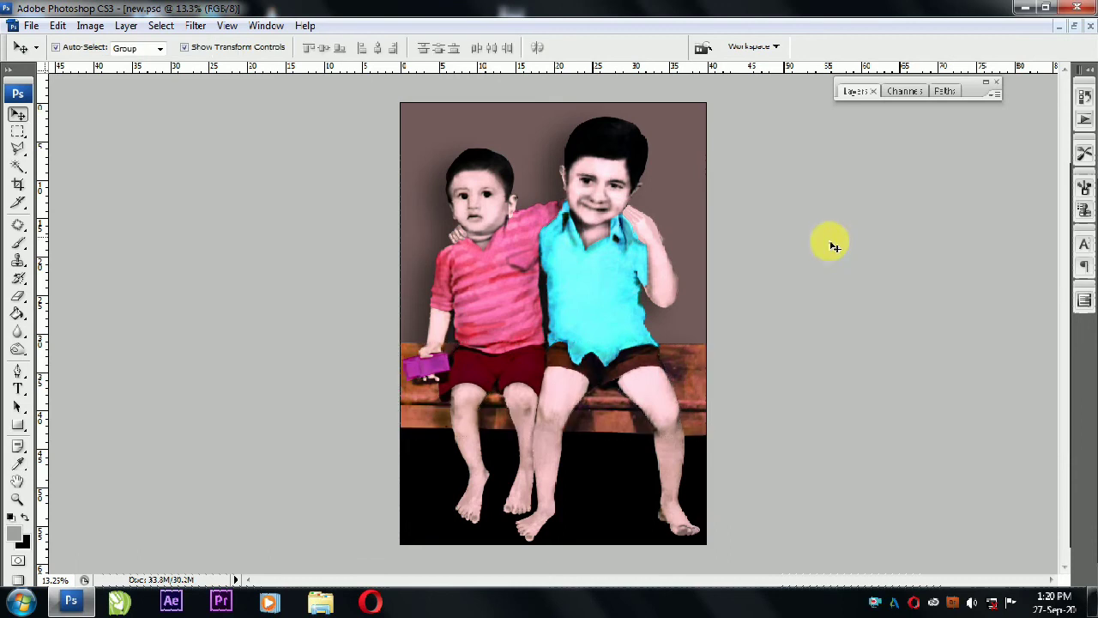
Step: Turn the pasteboard around the photo black, then back to grey
right_click(828, 262)
left_click(858, 286)
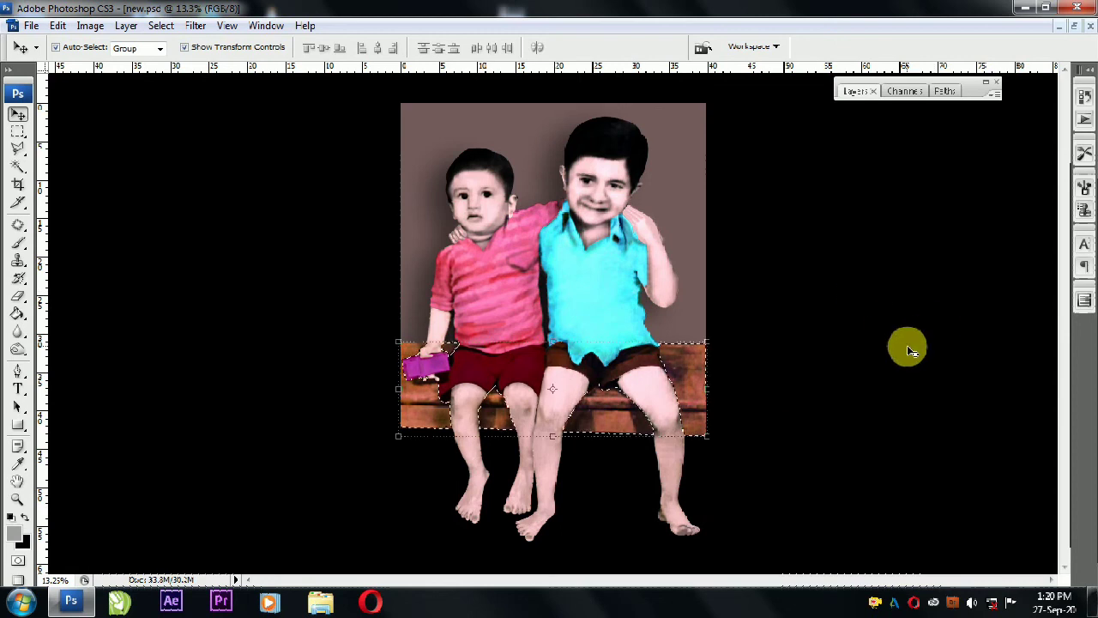
right_click(938, 246)
left_click(960, 256)
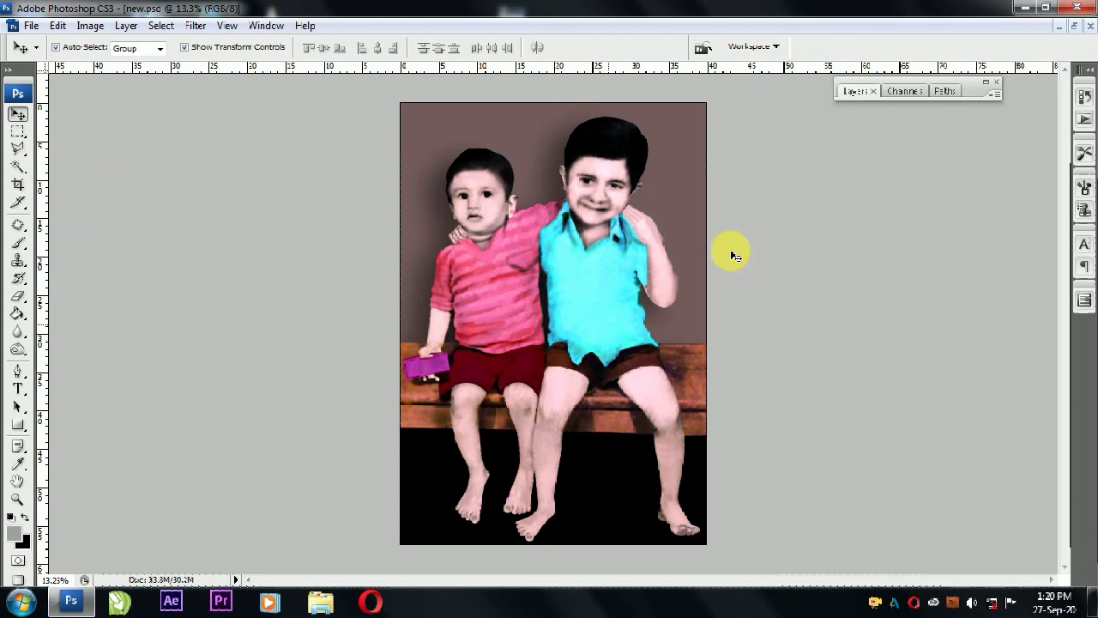
Step: Select the black floor below the bench with the Magic Wand
left_click(129, 26)
left_click(95, 273)
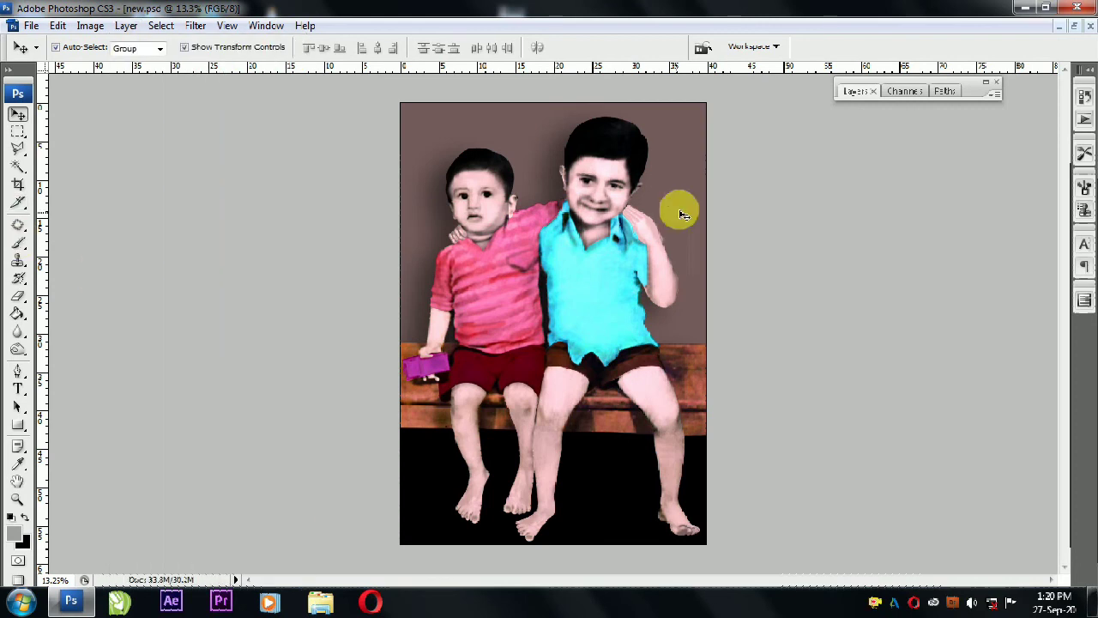
left_click(18, 169)
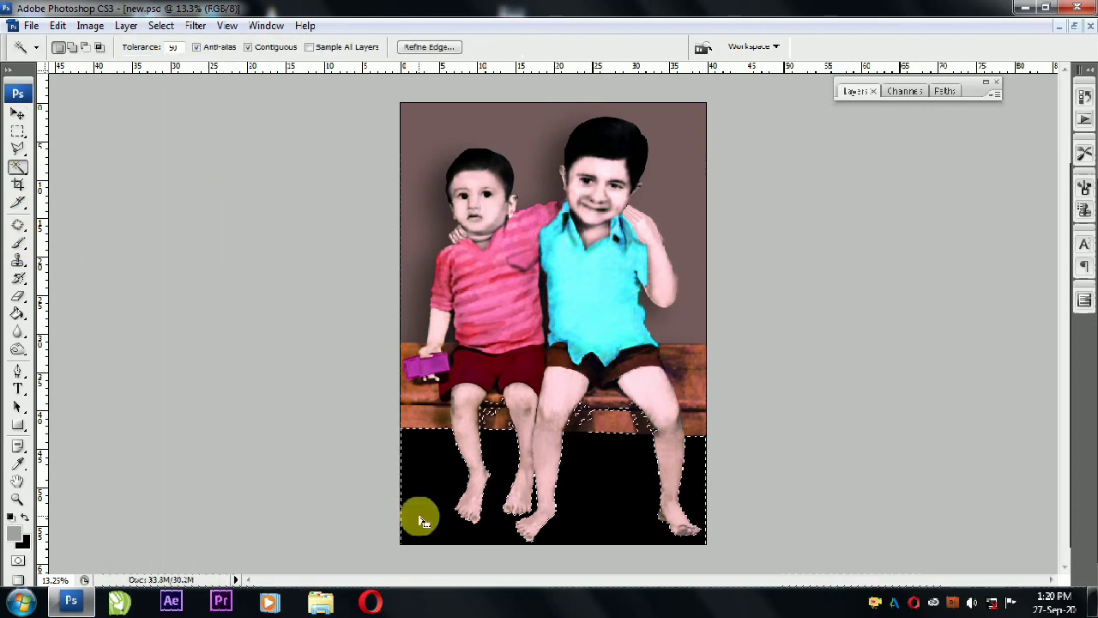
left_click(89, 46)
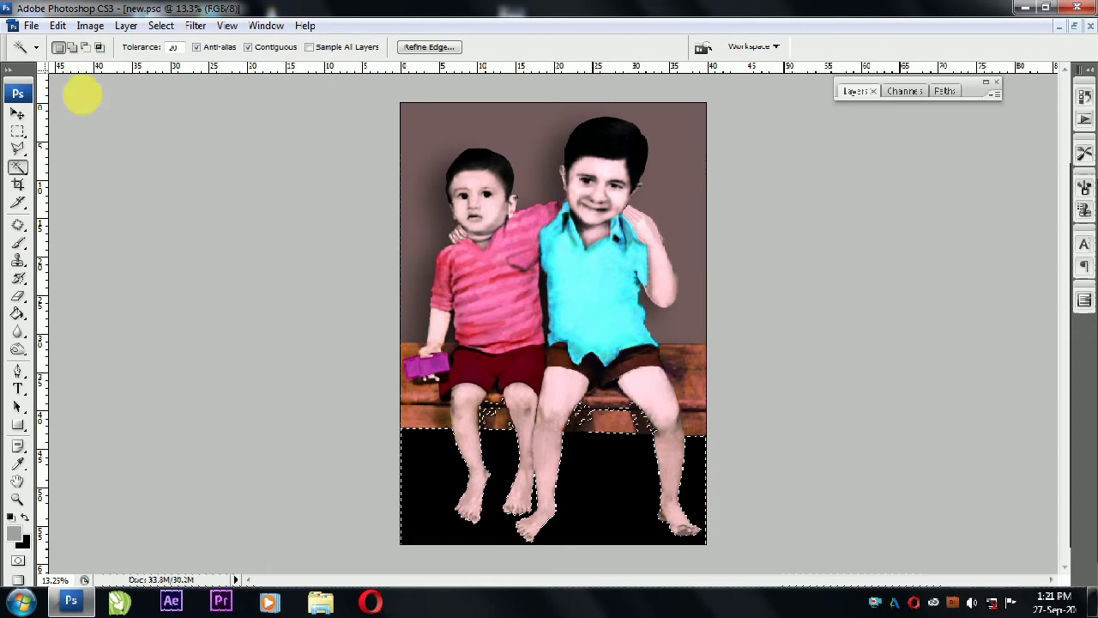
left_click(426, 489)
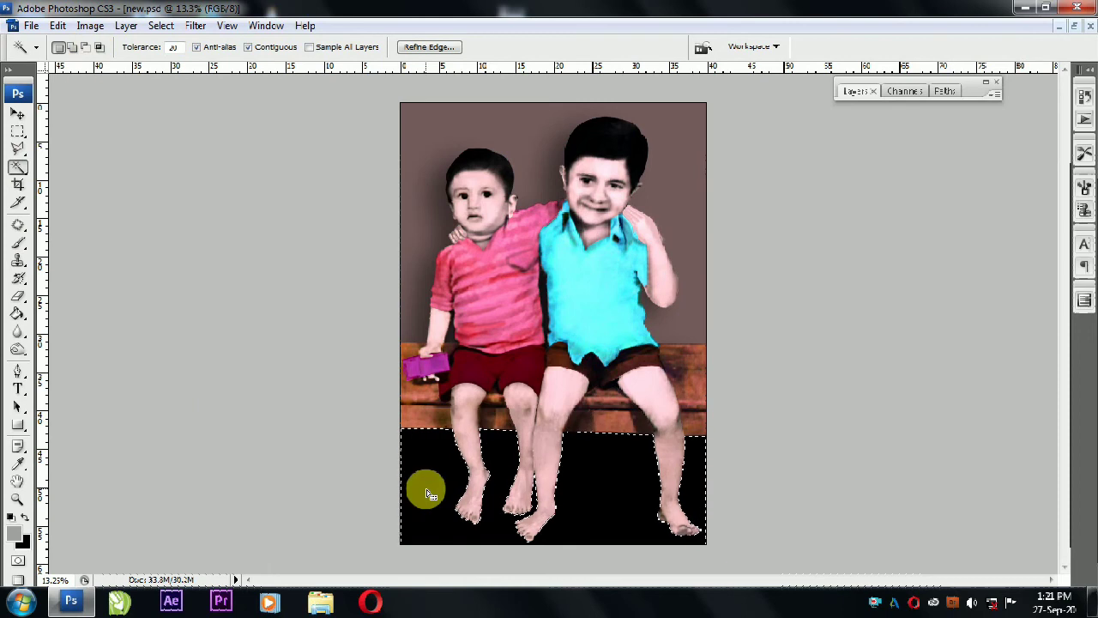
Step: Colorize the floor a deep maroon red with Hue/Saturation
key("ctrl+u")
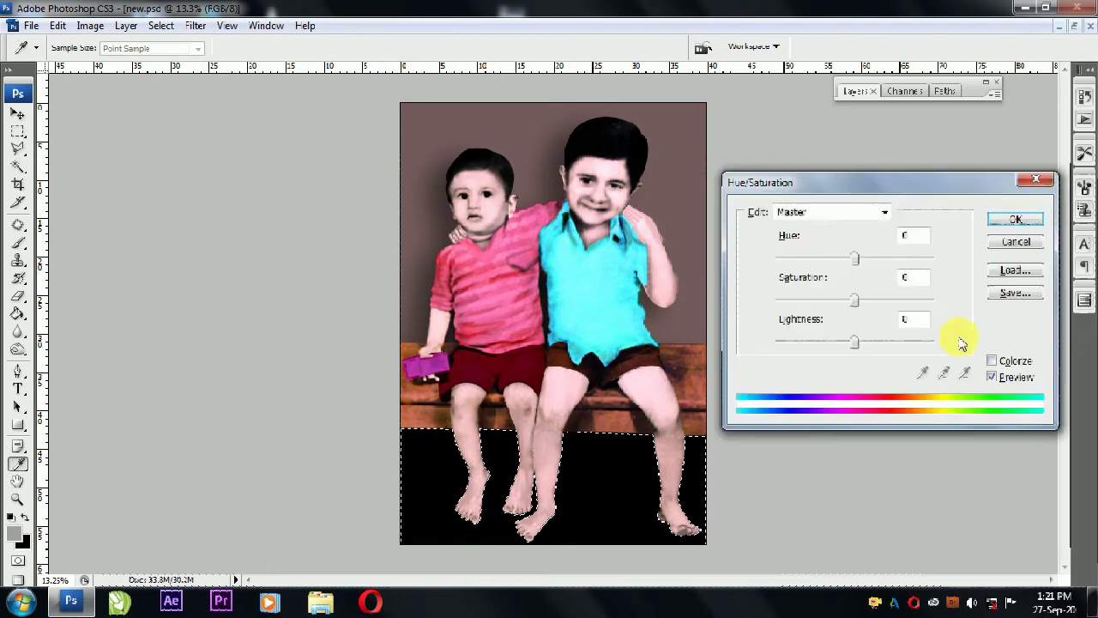
left_click(992, 360)
left_click(879, 259)
left_click_drag(817, 301, 895, 300)
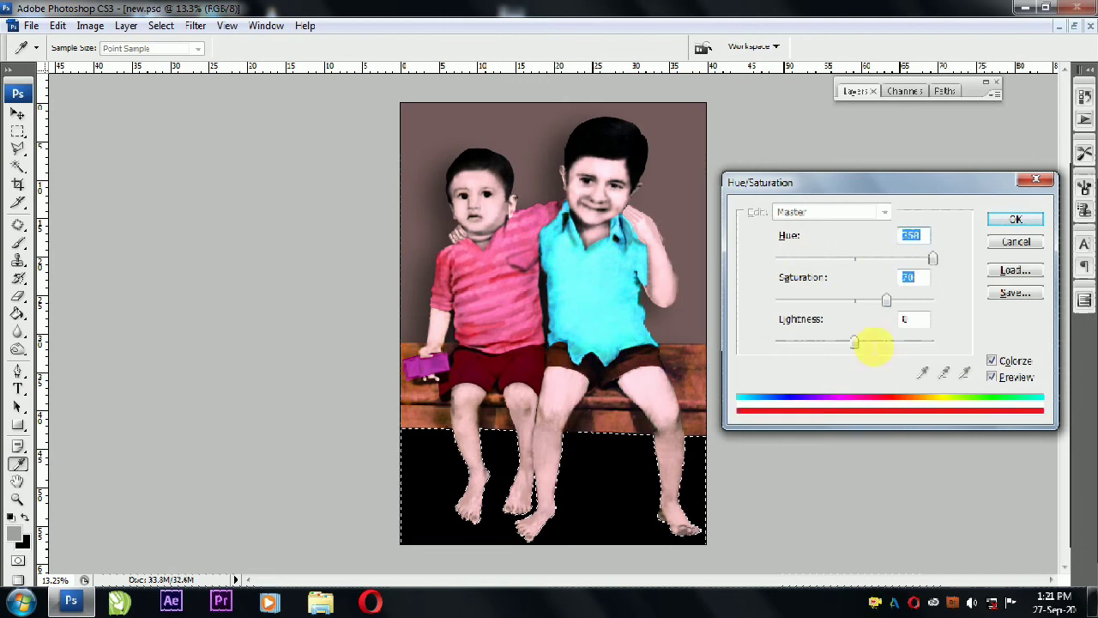
left_click_drag(854, 341, 877, 343)
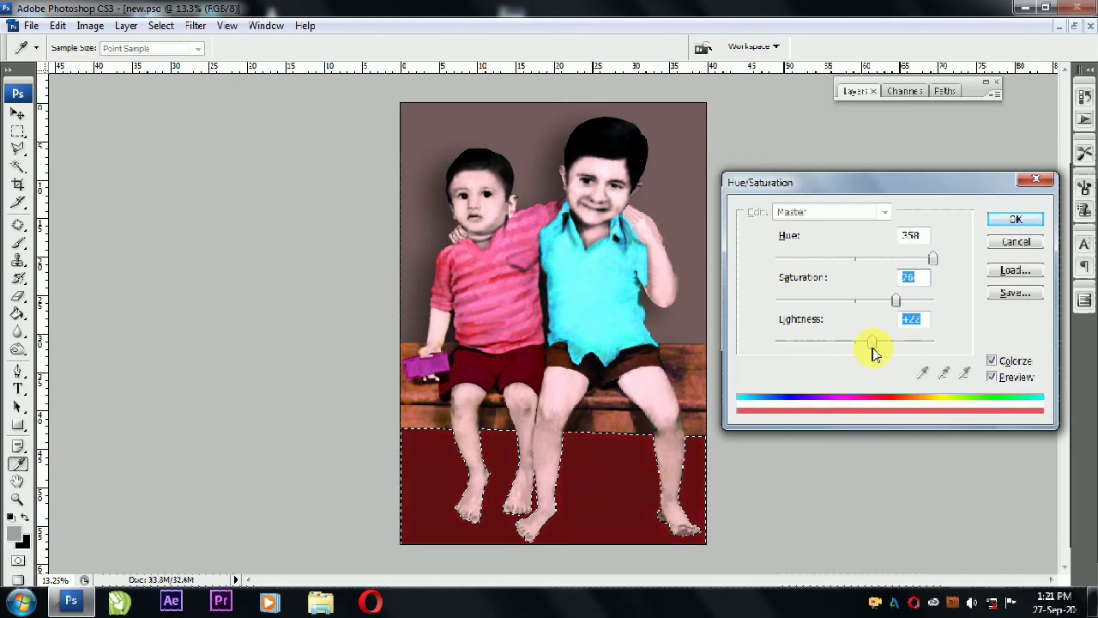
left_click_drag(933, 259, 918, 267)
key("Return")
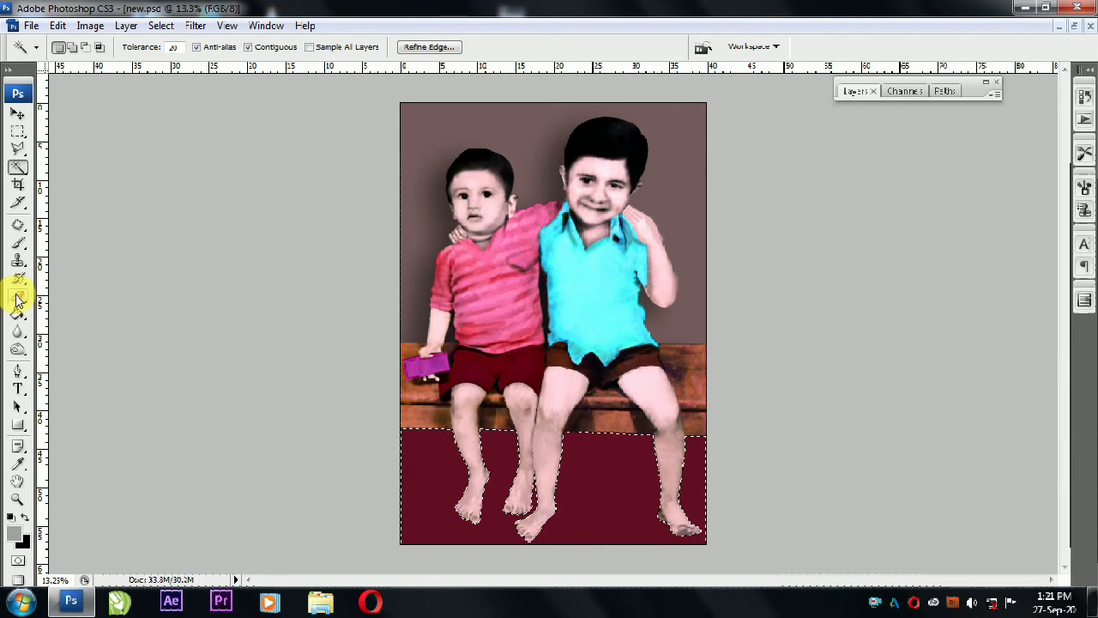
Step: Fill the floor with a Foreground to Background grey-to-black gradient
left_click(18, 294)
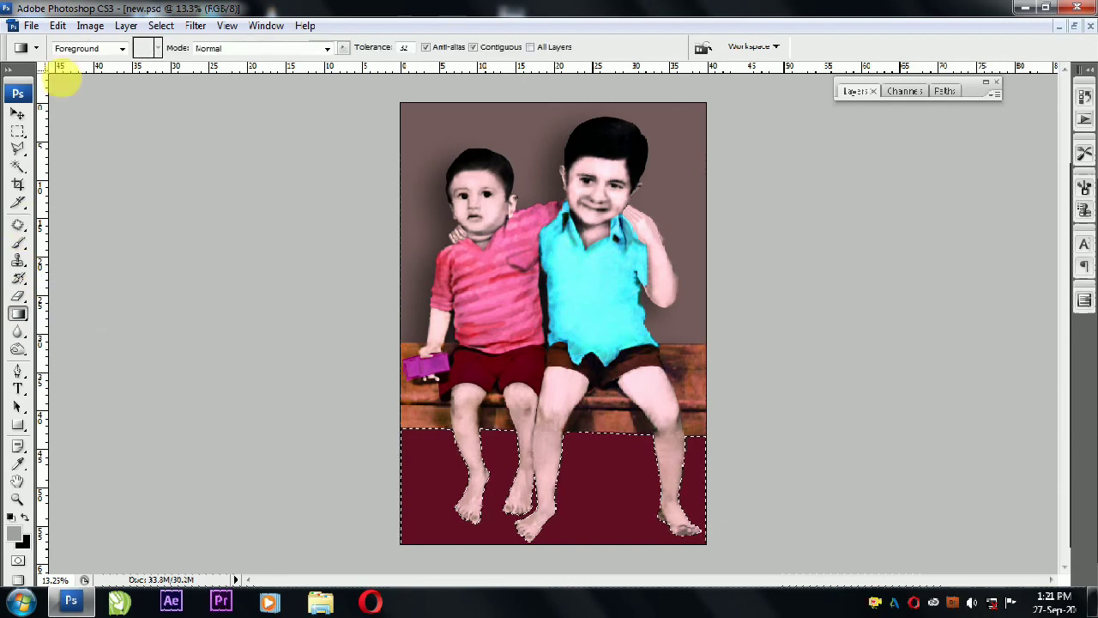
left_click(76, 48)
left_click_drag(489, 74, 115, 100)
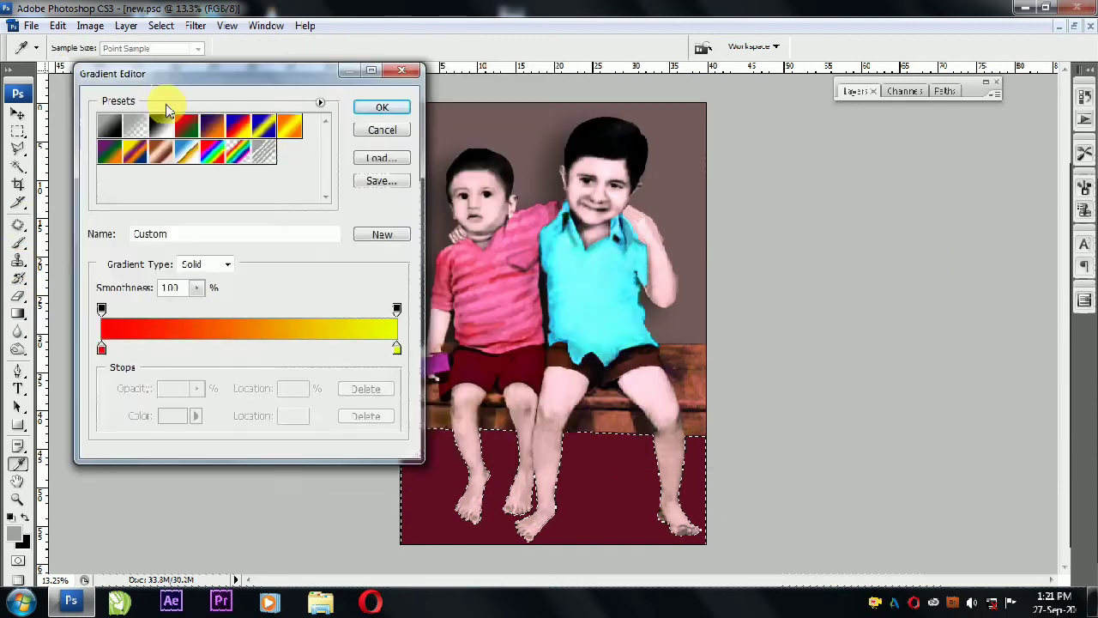
left_click(31, 148)
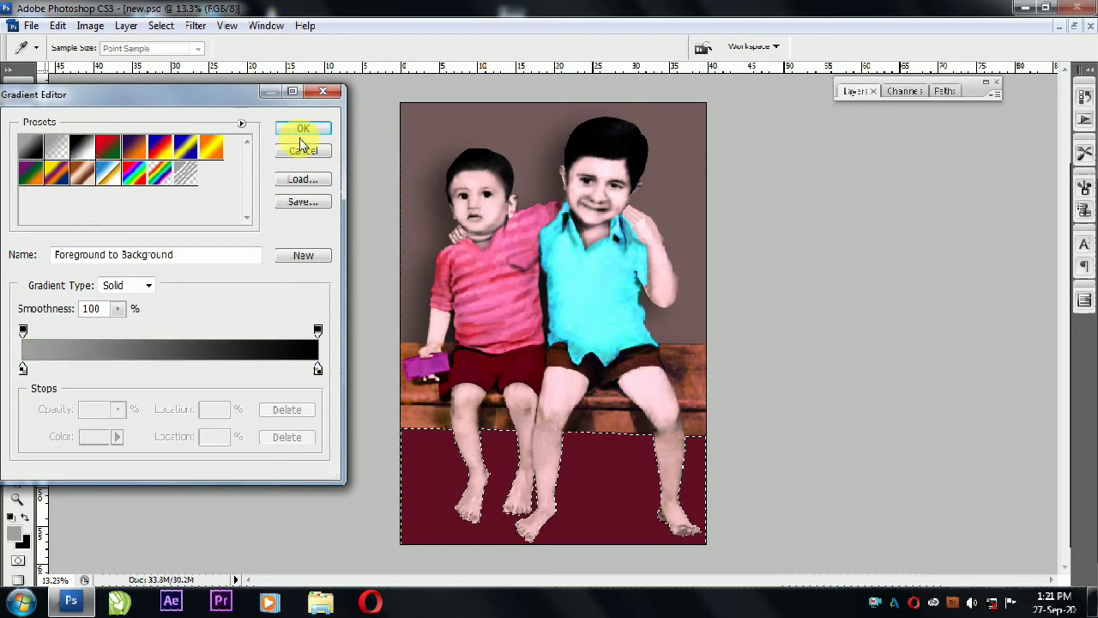
left_click(301, 130)
mouse_move(428, 453)
left_mouse_down()
mouse_move(434, 532)
mouse_move(427, 452)
left_mouse_up()
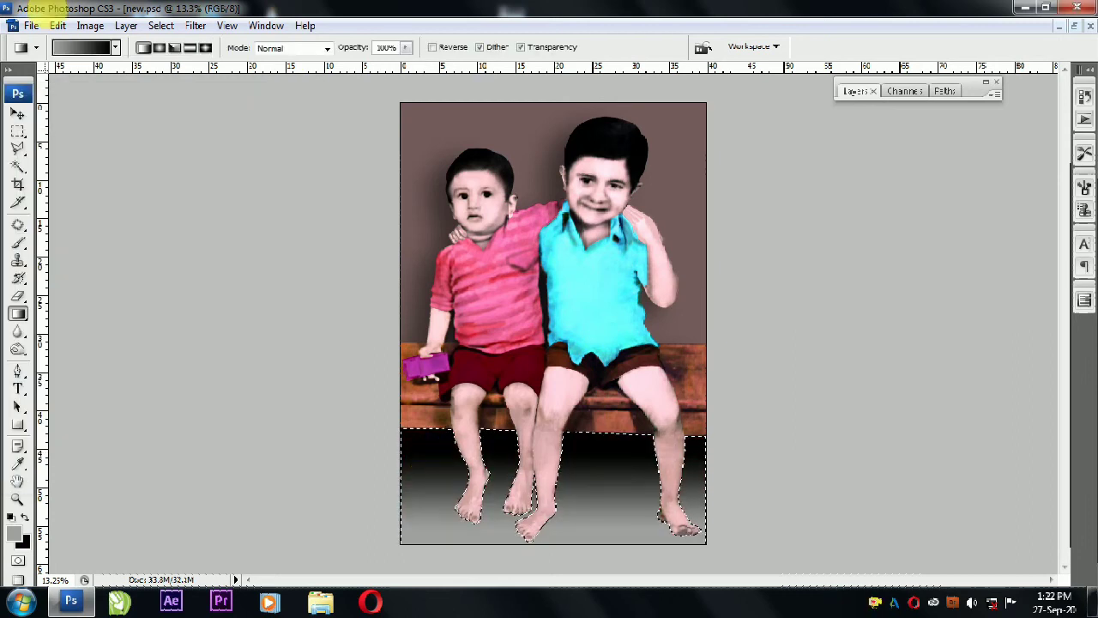
Step: Change the gradient's starting stop to bright cyan and draw it upward across the floor
left_click(77, 47)
left_click_drag(189, 103, 208, 97)
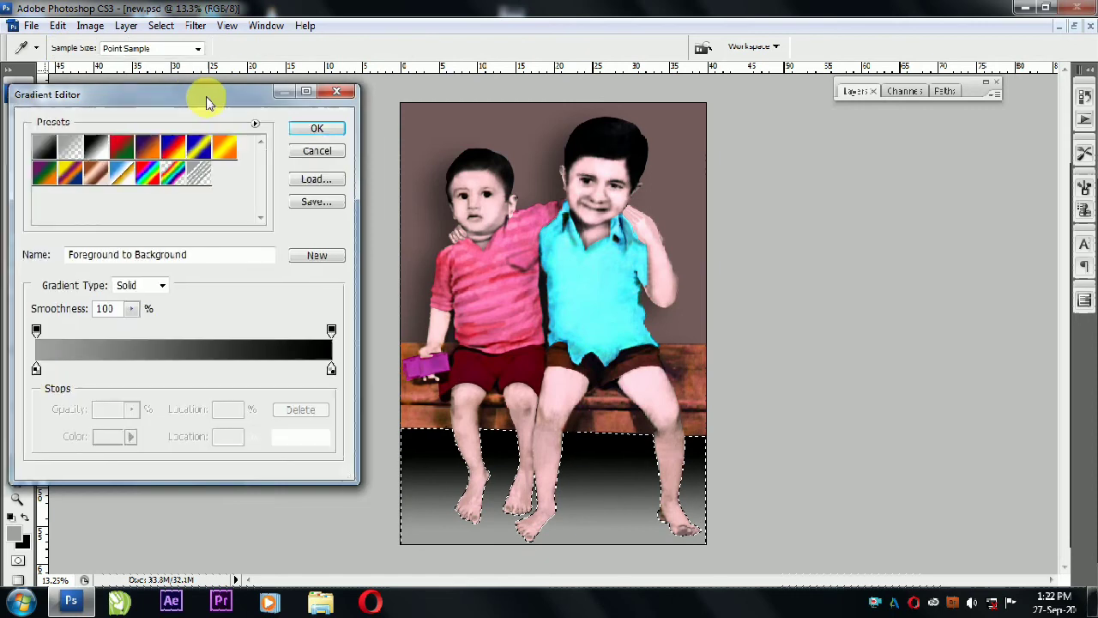
left_click(43, 367)
left_click(114, 435)
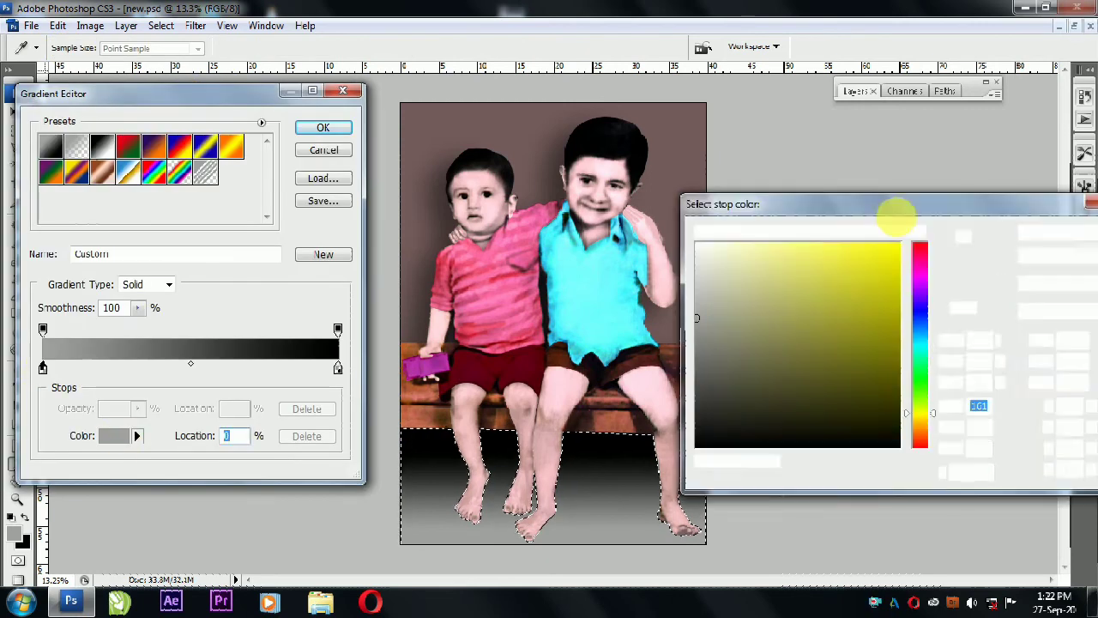
left_click(920, 345)
left_click(899, 244)
left_click(1065, 233)
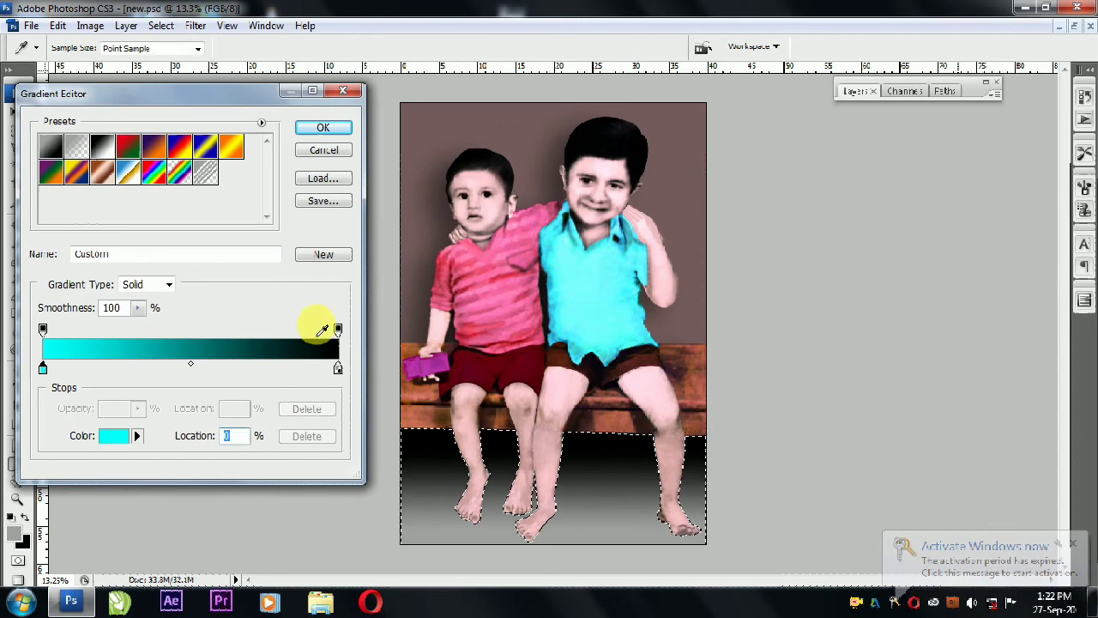
left_click(323, 127)
left_click_drag(422, 522, 435, 427)
Step: Redraw the black-to-cyan floor gradient with a darker top, deselect, and call up Hue/Saturation
left_click_drag(435, 535, 426, 421)
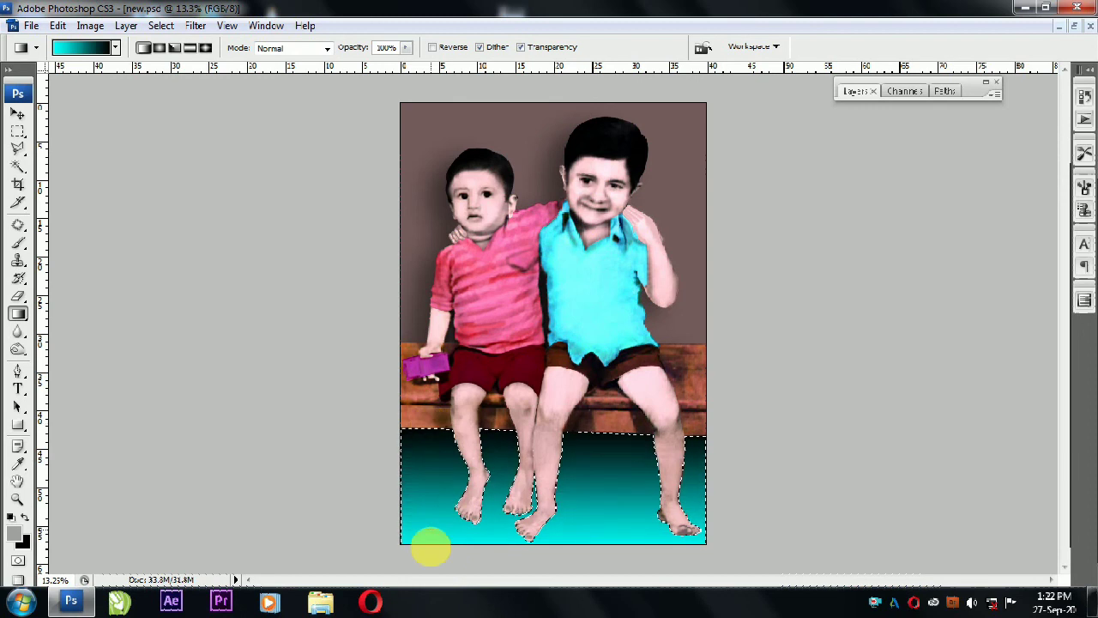
left_click_drag(429, 547, 441, 471)
left_click_drag(429, 527, 429, 448)
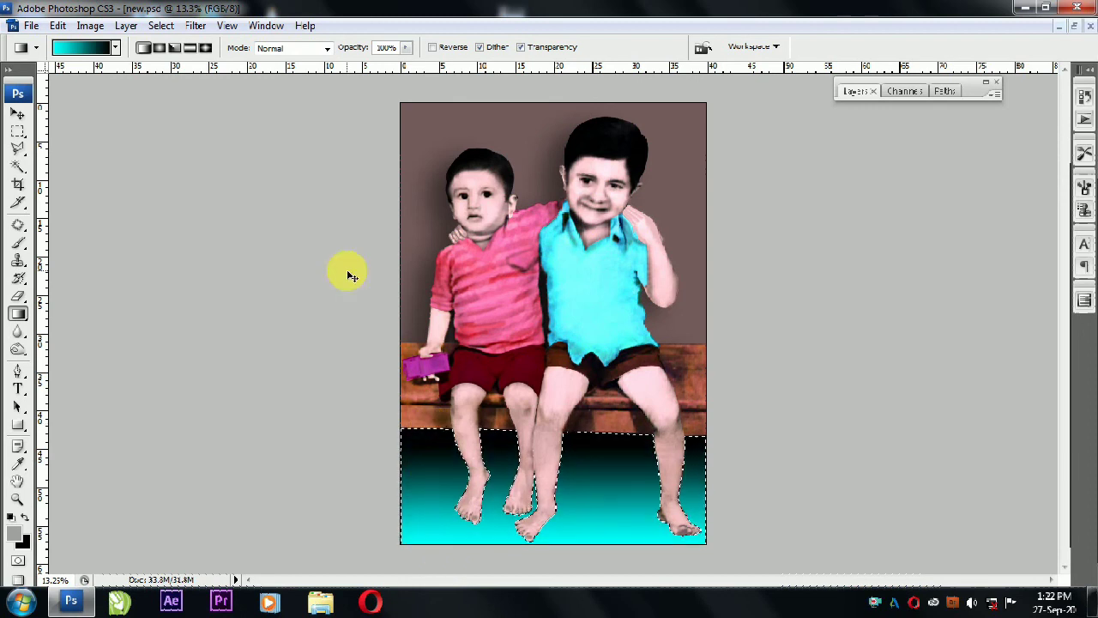
key("ctrl+d")
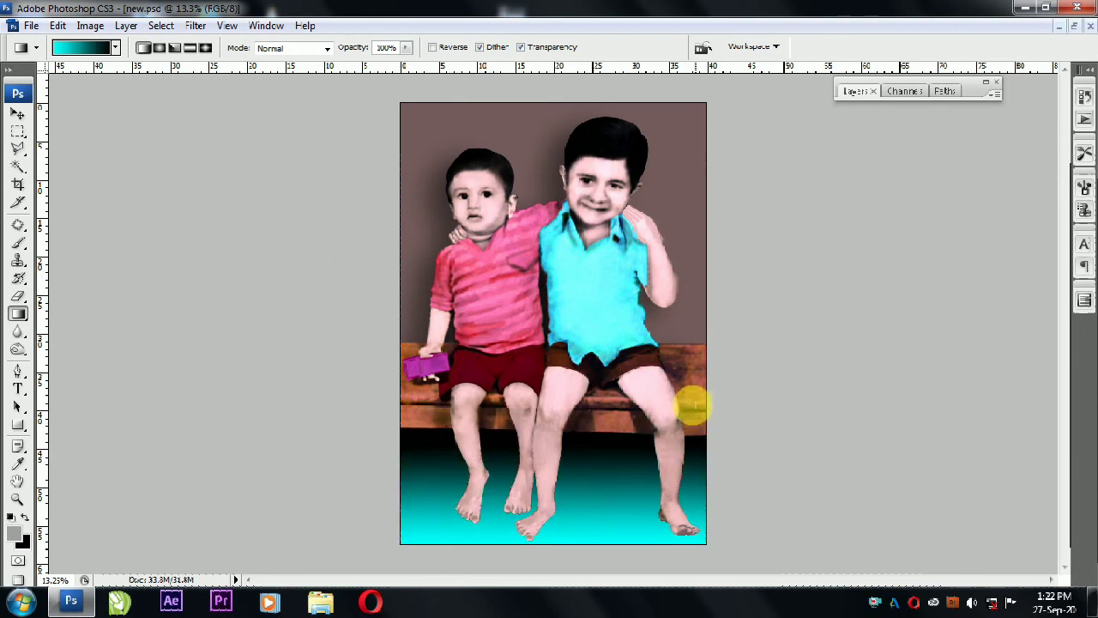
key("ctrl+u")
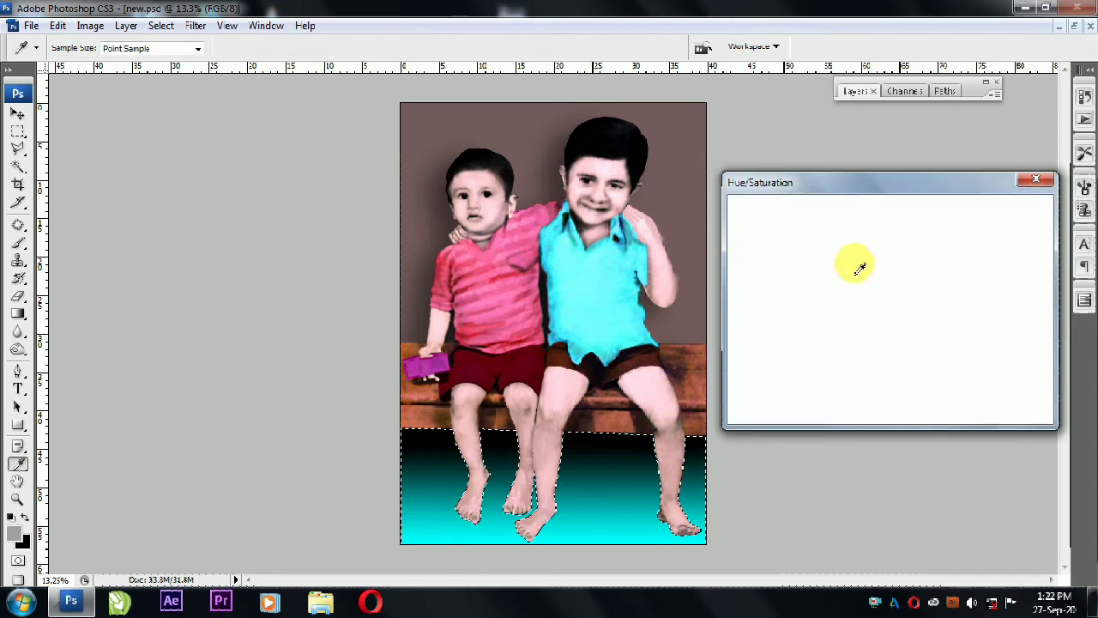
Step: Set Hue to -180 and Saturation to -36 for a black-to-red floor, then deselect
left_click_drag(856, 258, 912, 270)
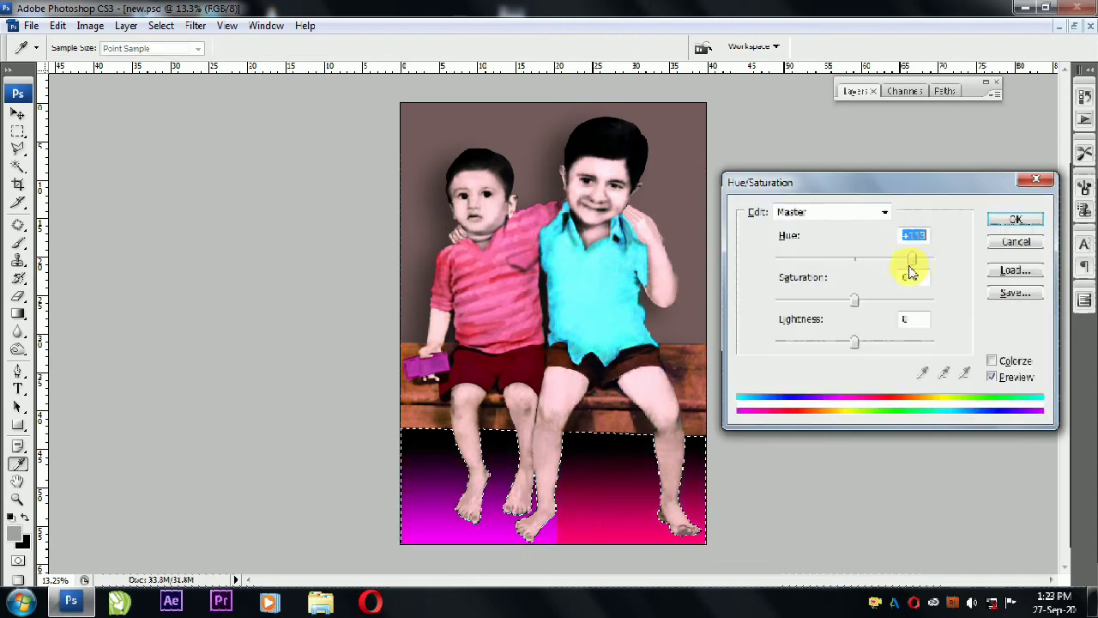
left_click_drag(854, 300, 791, 302)
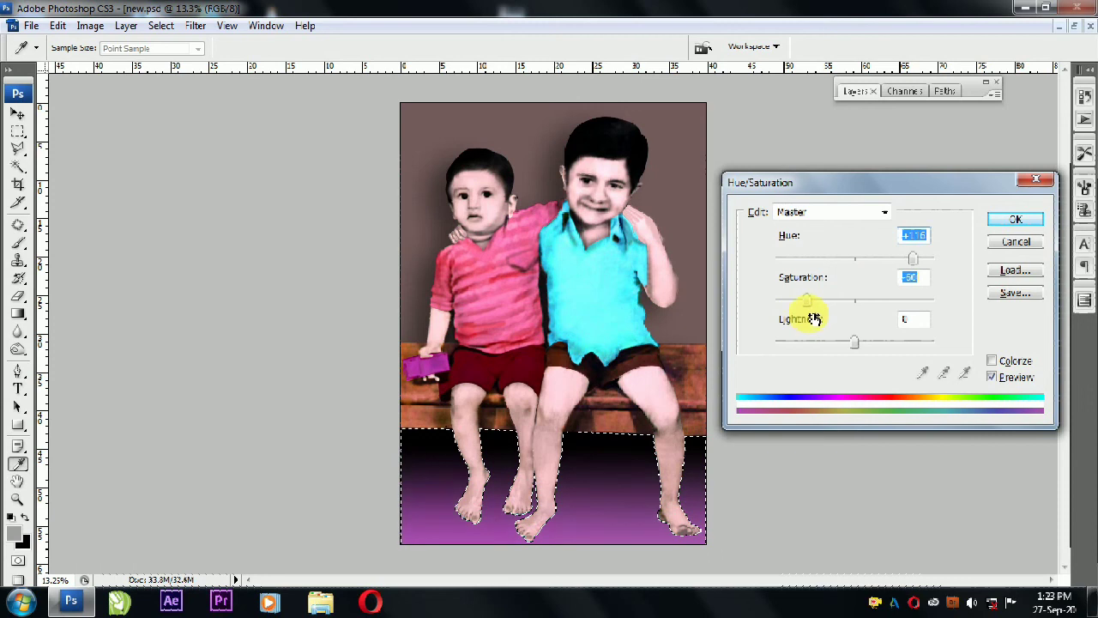
mouse_move(912, 258)
left_mouse_down()
mouse_move(780, 252)
mouse_move(790, 264)
mouse_move(776, 267)
left_mouse_up()
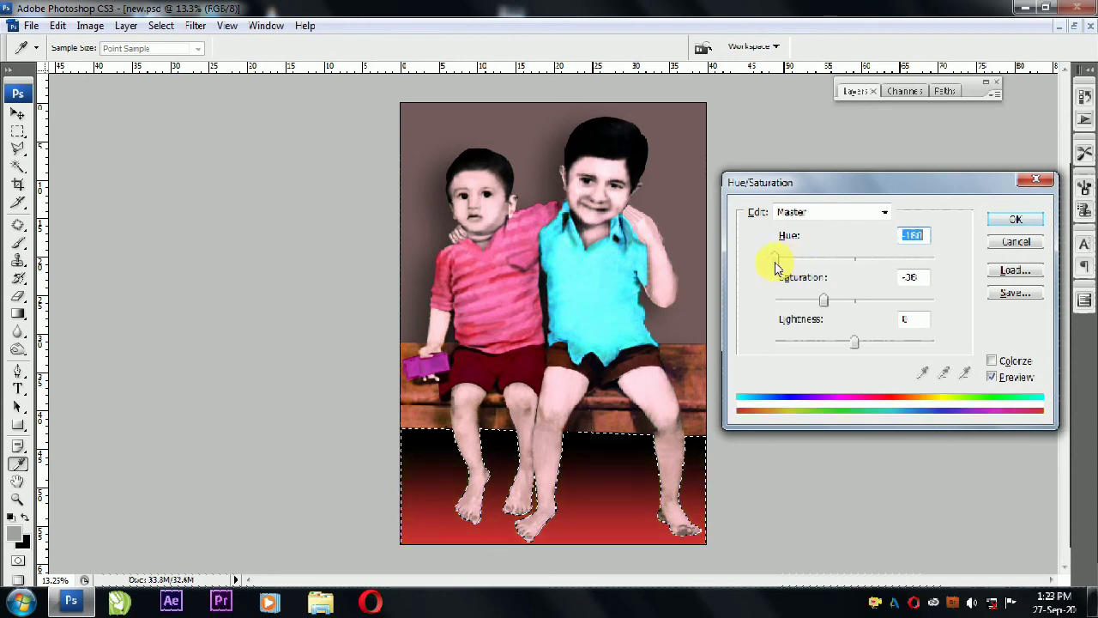
left_click(1000, 221)
key("ctrl+d")
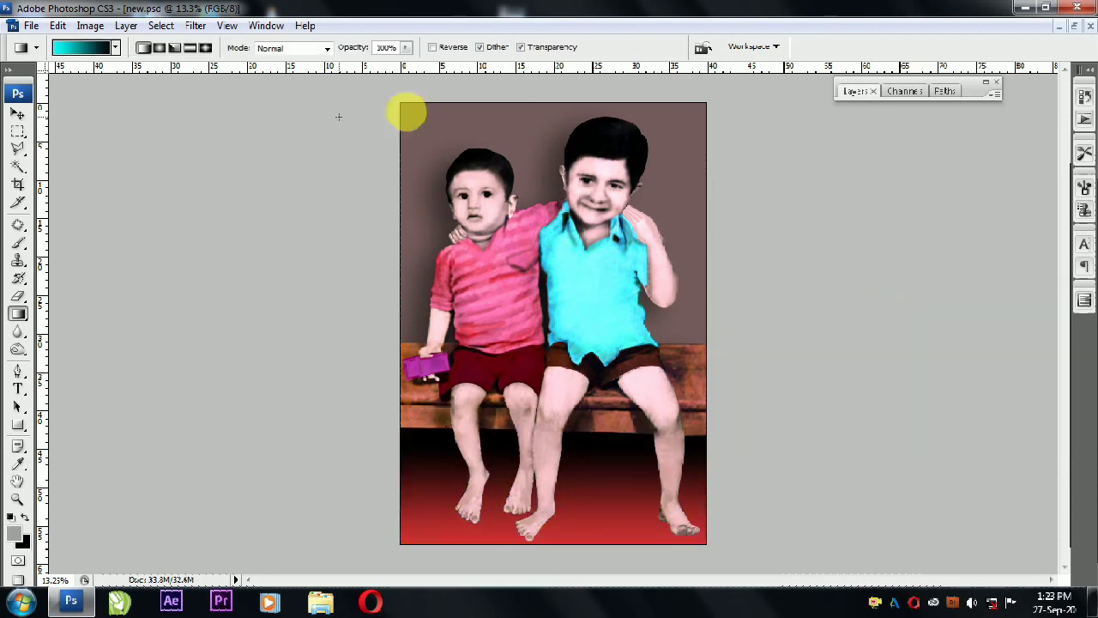
Step: Magic Wand the wall behind the boys, retrying until it selects cleanly at tolerance 30
right_click(16, 165)
left_click(96, 180)
left_click(485, 123)
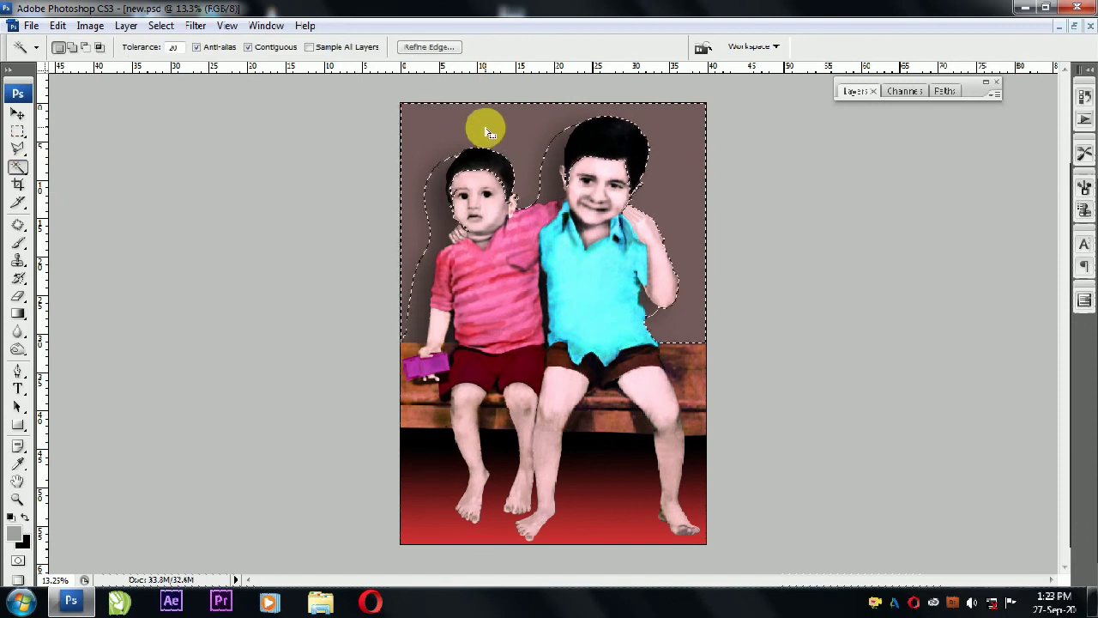
key("ctrl+d")
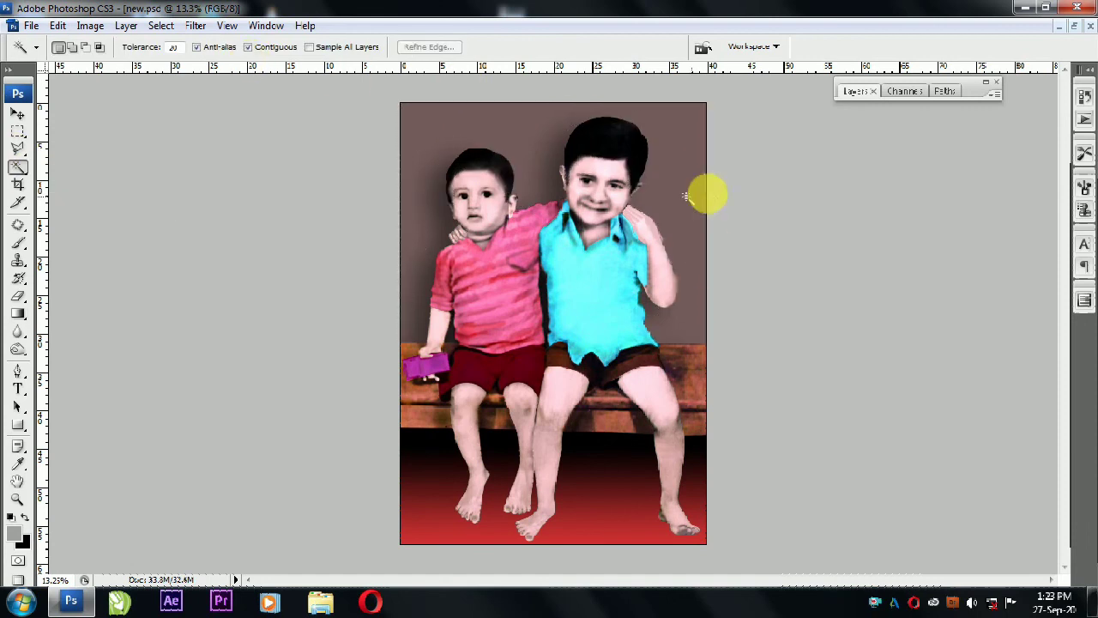
left_click(702, 248)
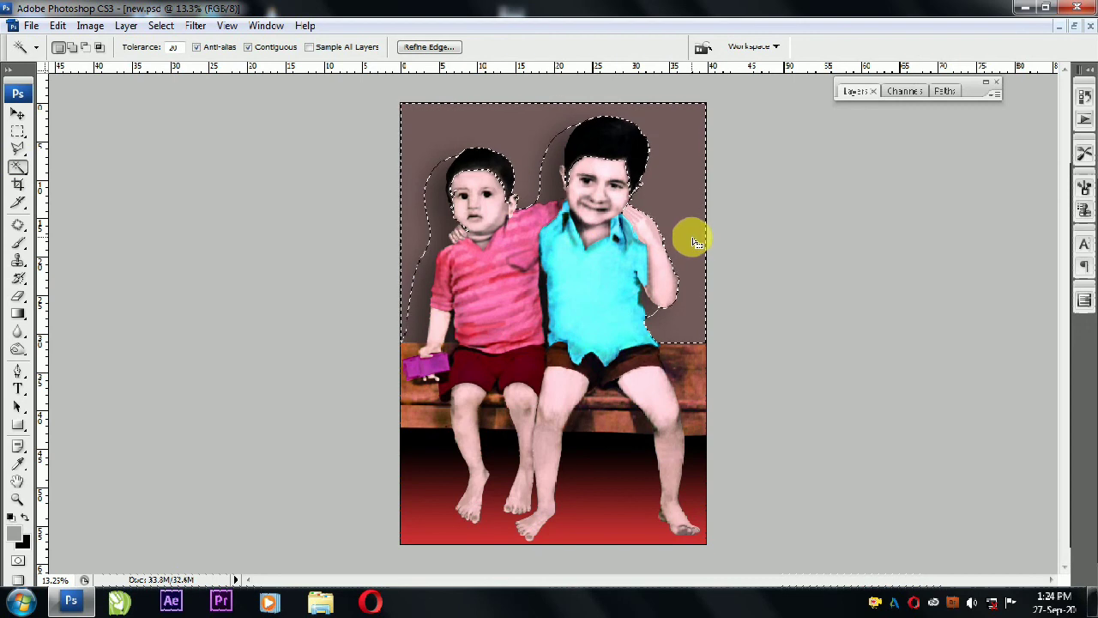
key("ctrl+d")
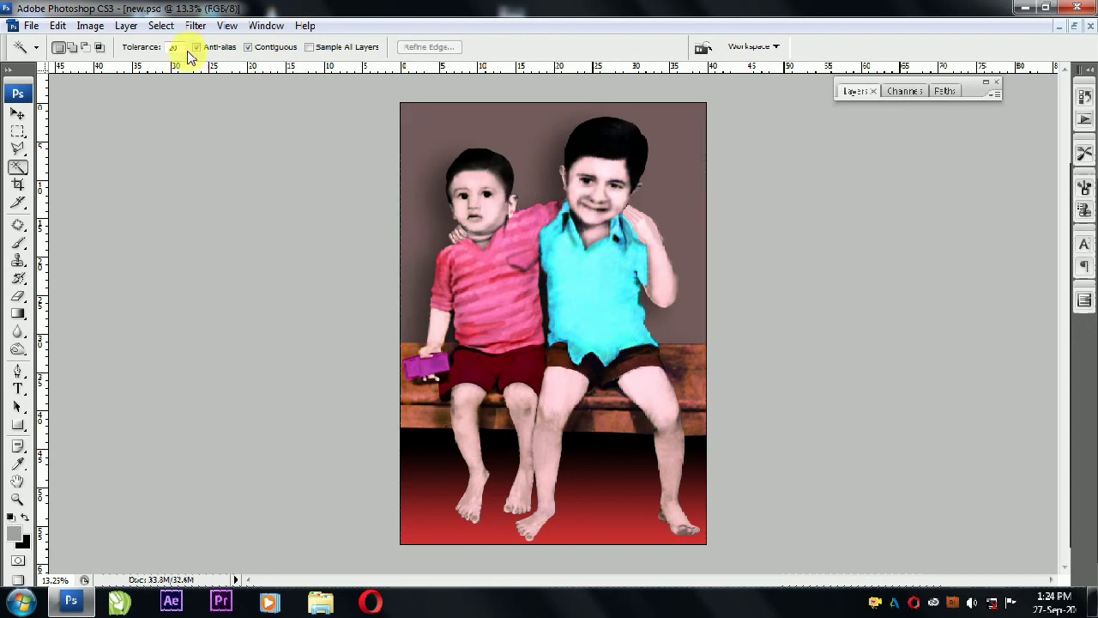
left_click(684, 314)
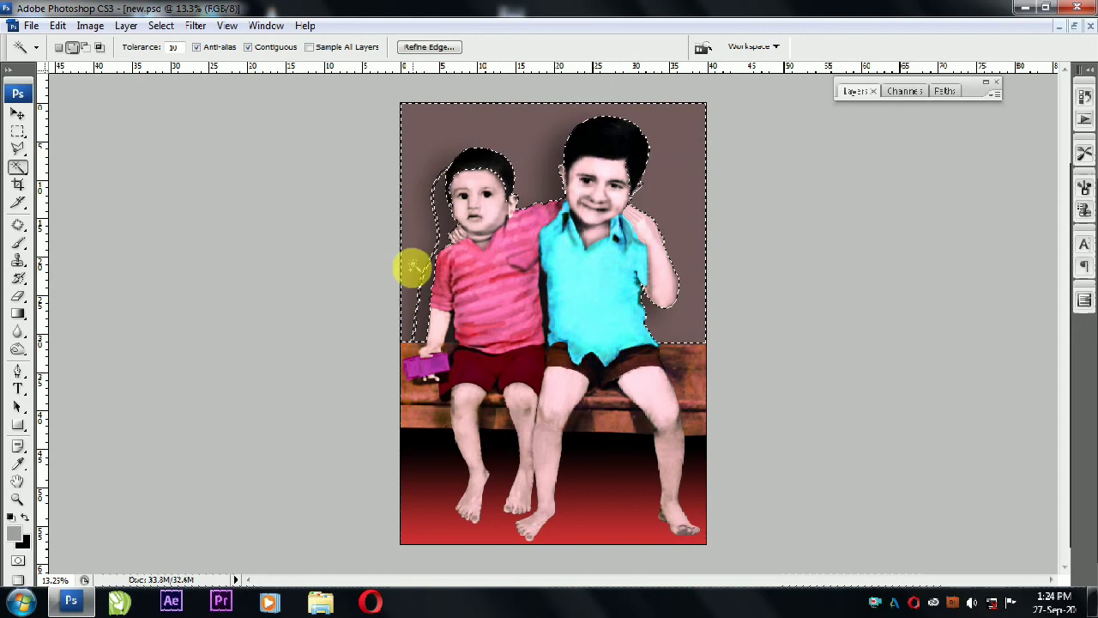
Step: Switch to the Polygonal Lasso and start, then abandon, an outline on the right boy's head
scroll(384, 214, "up", 5)
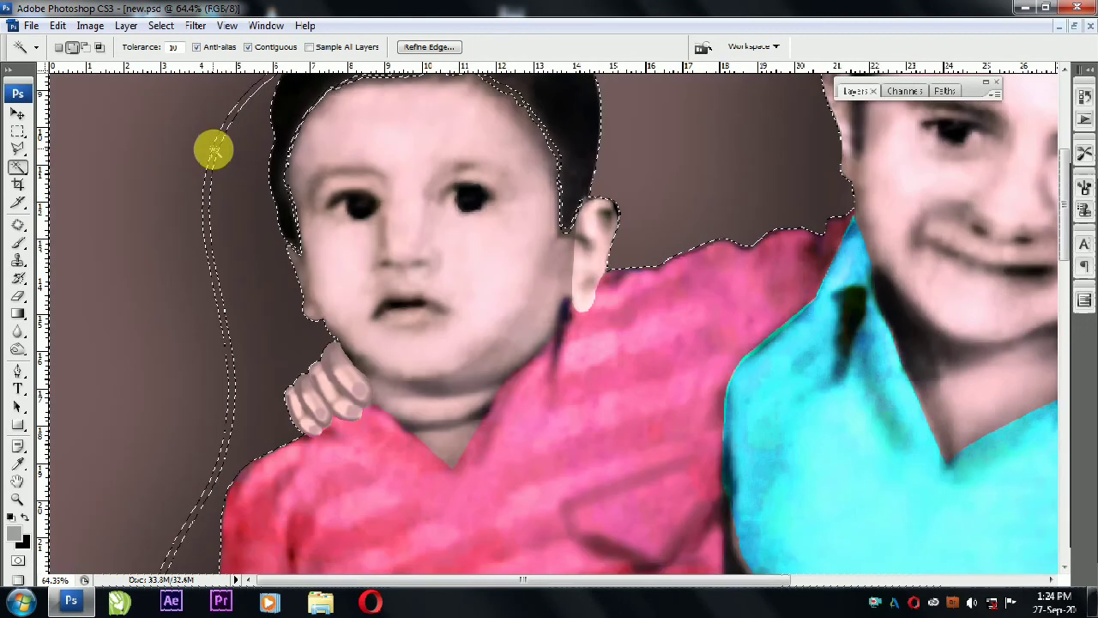
scroll(225, 180, "down", 3)
scroll(238, 209, "down", 2)
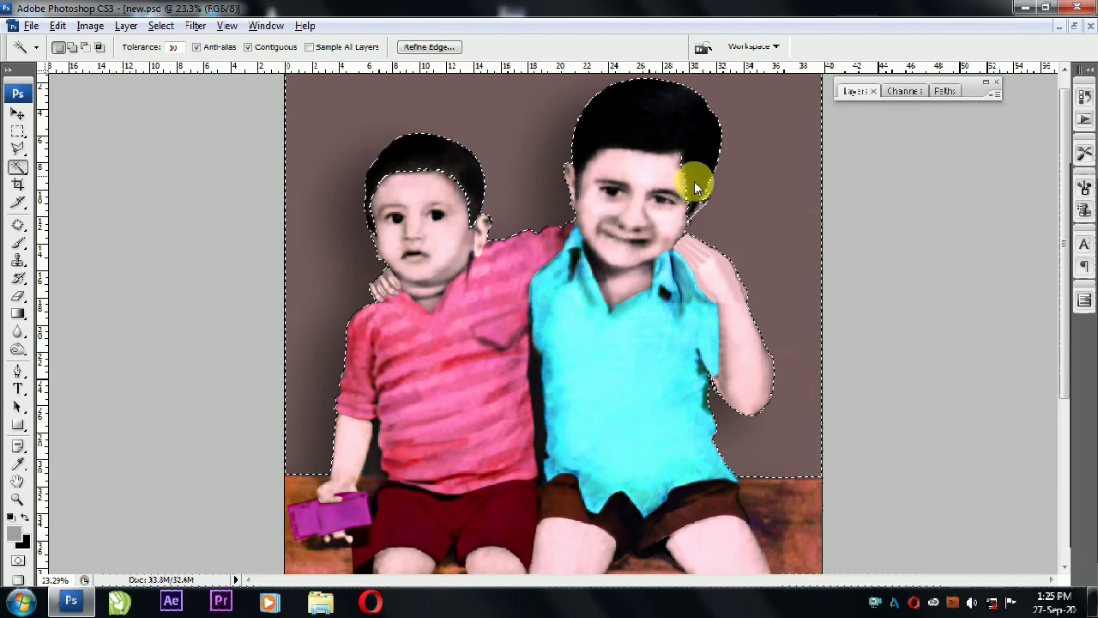
left_click(17, 148)
left_click(704, 146)
left_click(662, 148)
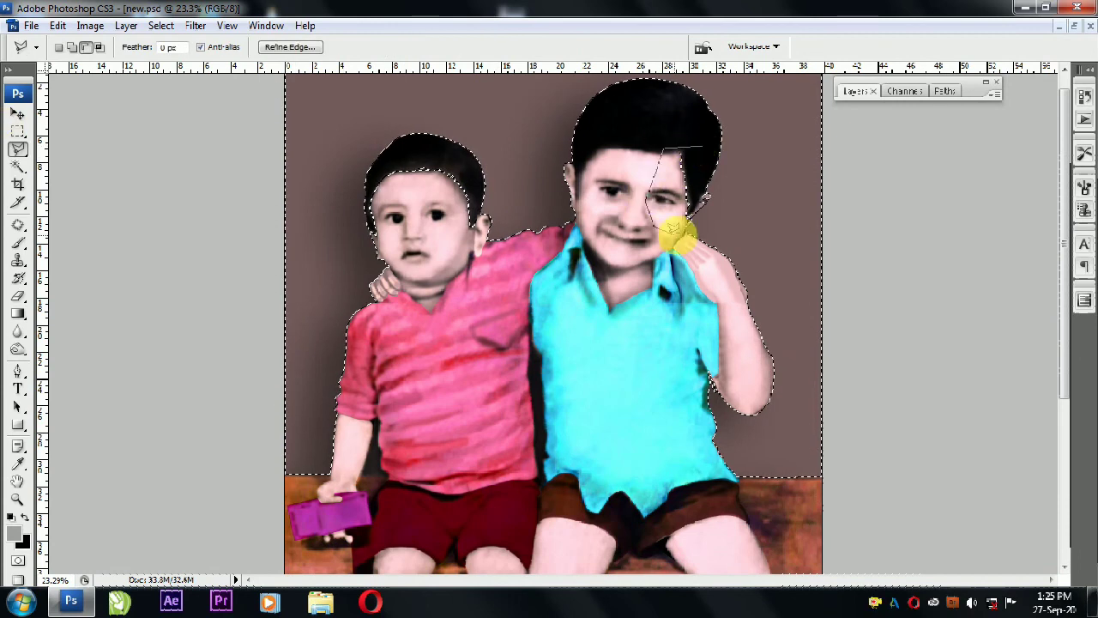
left_click(703, 150)
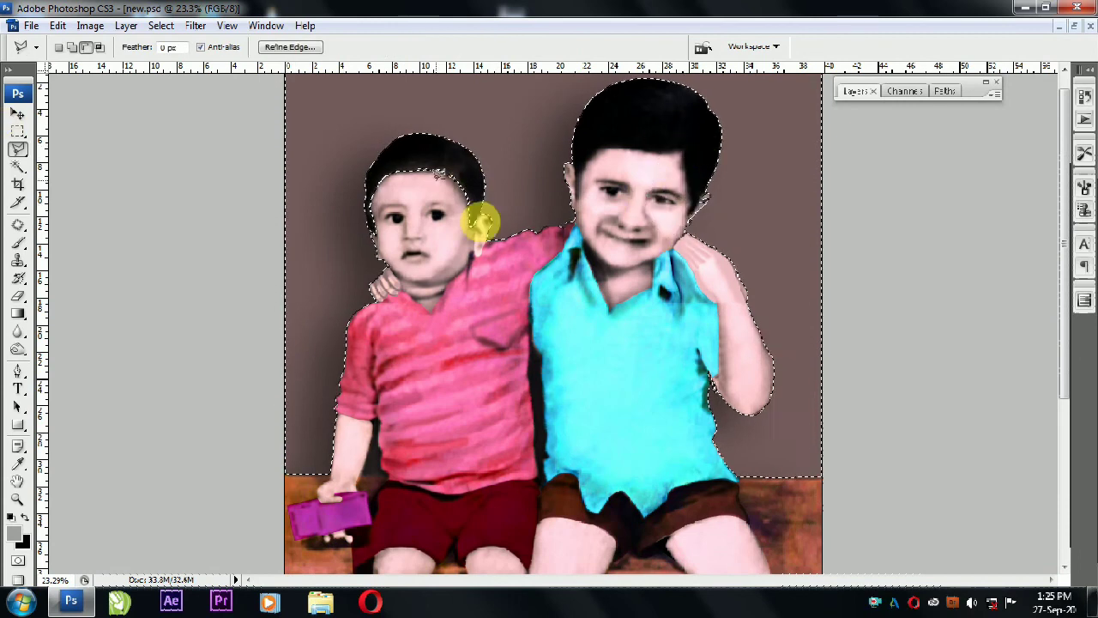
Step: Trace a polygonal outline around the left boy's hair and face to refine the wall selection
left_click(480, 221)
left_click(471, 201)
left_click(461, 161)
left_click(419, 159)
left_click(390, 164)
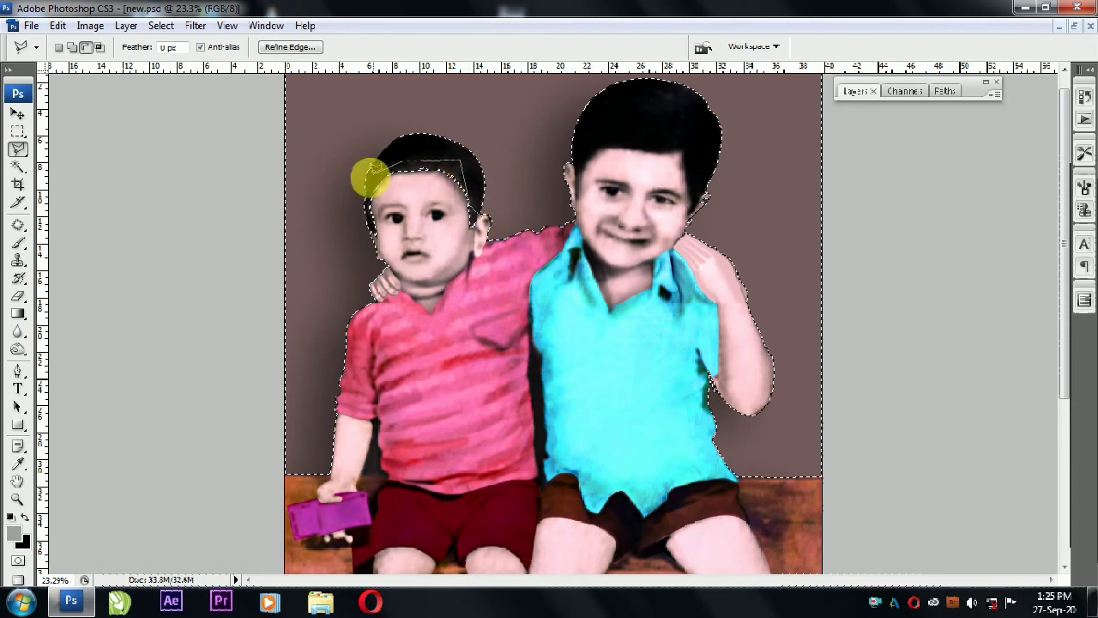
left_click(368, 208)
left_click(412, 250)
left_click(461, 246)
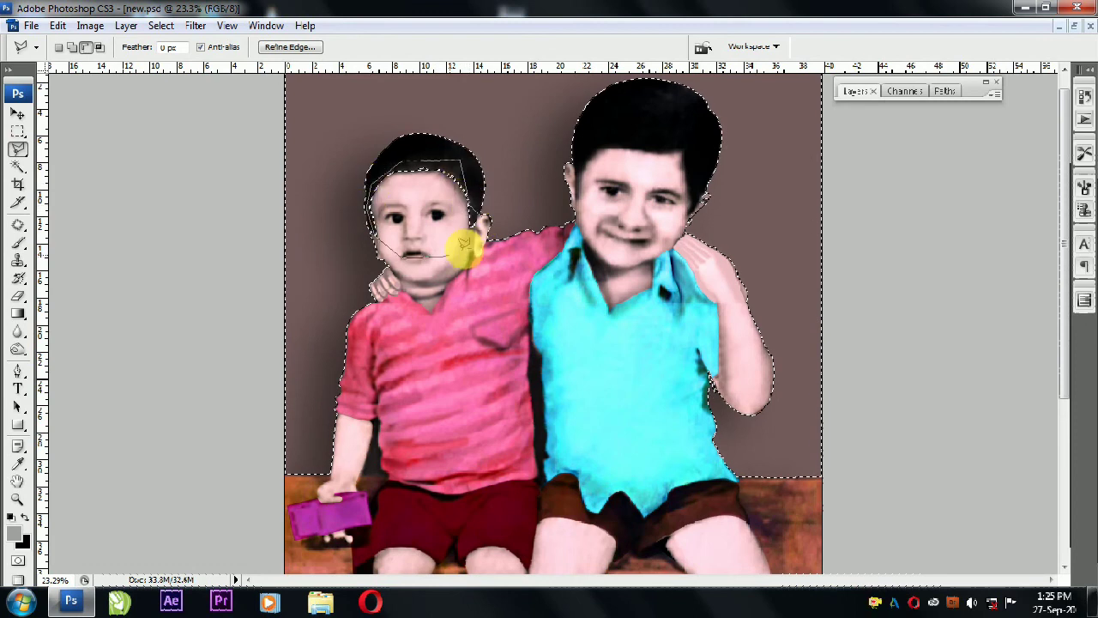
left_click(474, 220)
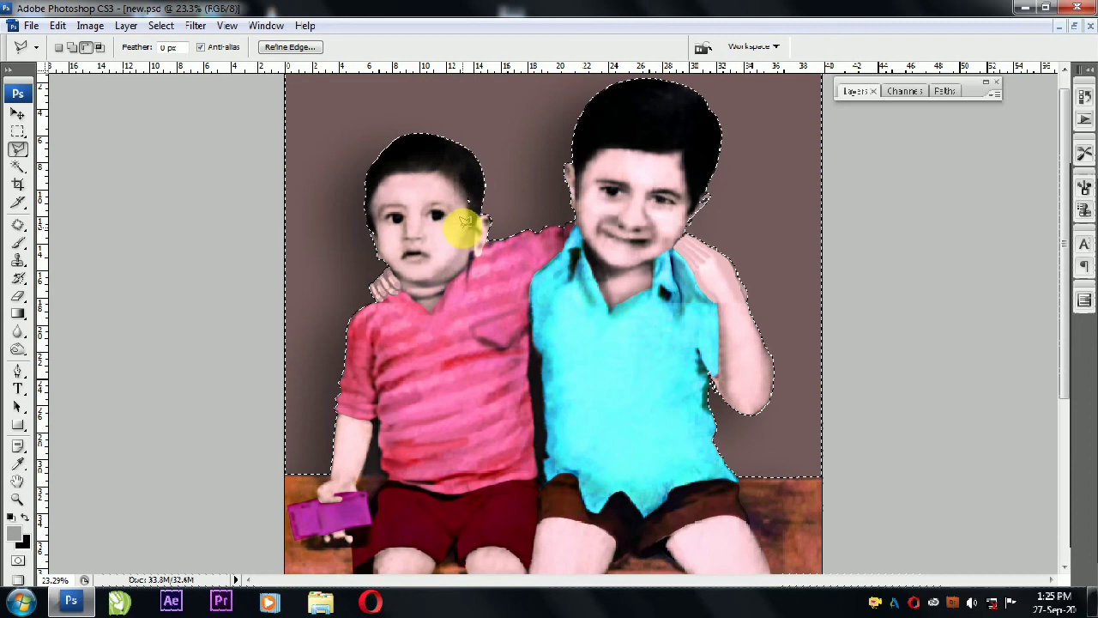
scroll(449, 199, "down", 1)
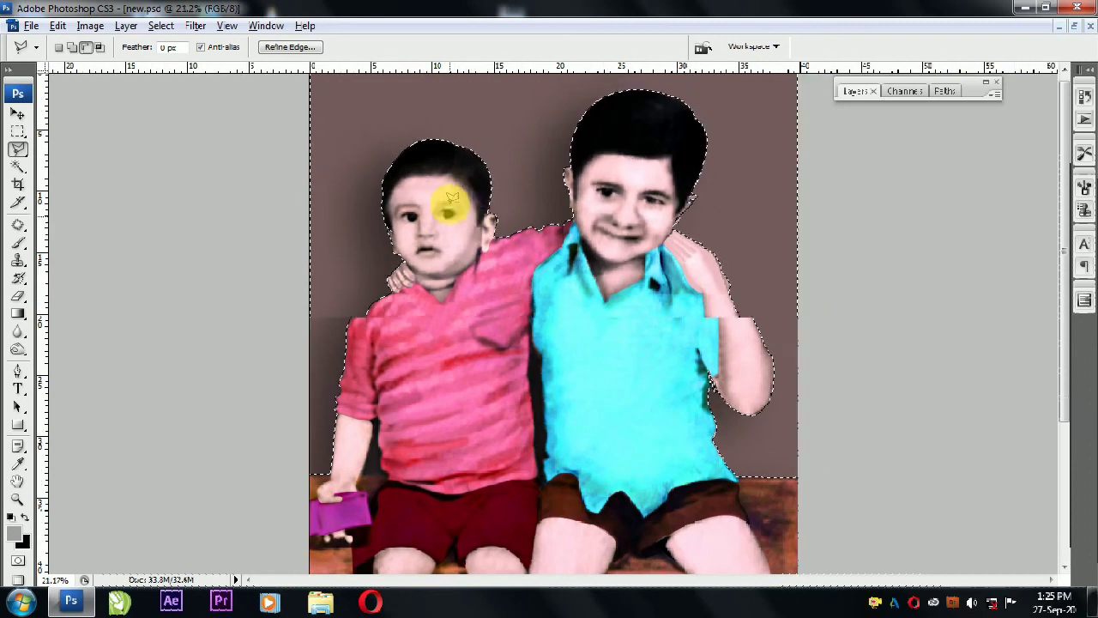
scroll(452, 201, "down", 2)
Step: Cancel a trial Hue/Saturation, then feather the selection by 2 px
key("v")
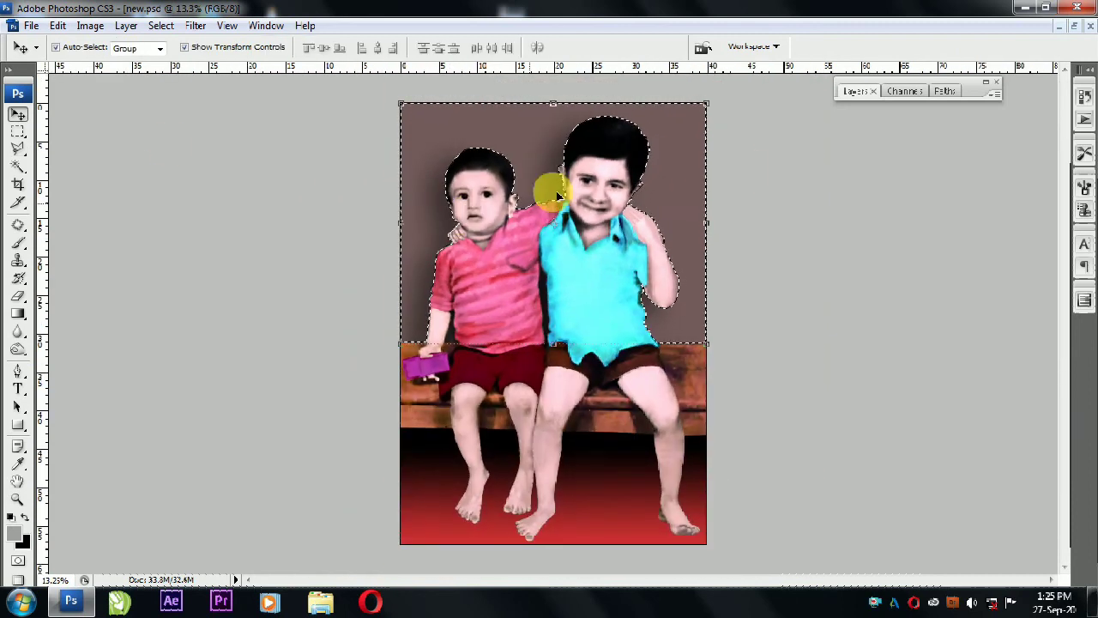
key("ctrl+u")
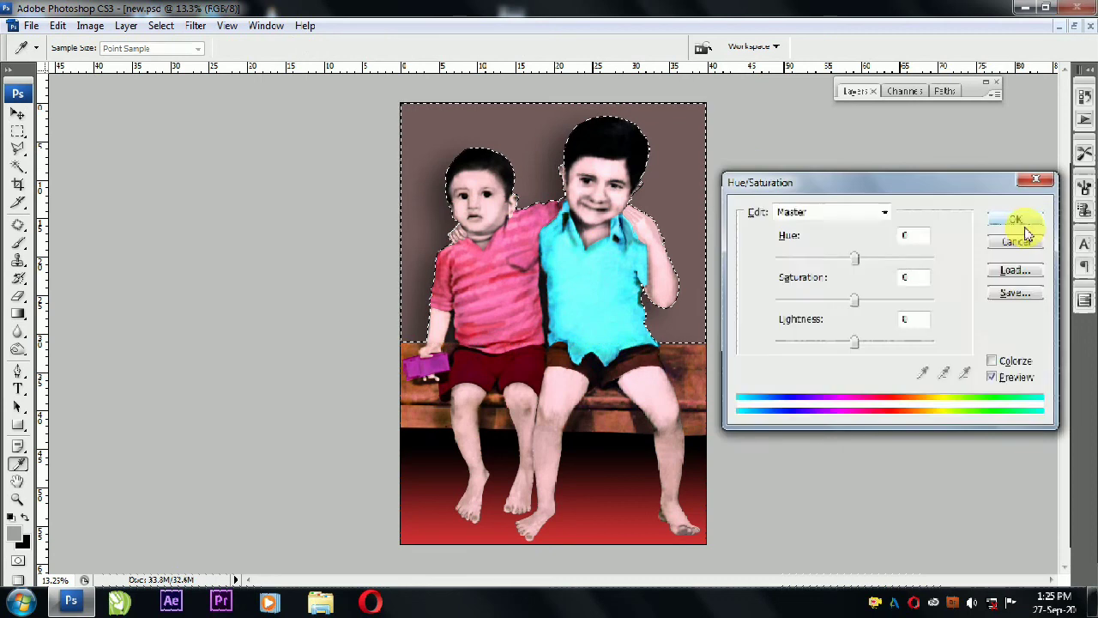
left_click(1016, 224)
key("l")
right_click(501, 108)
left_click(541, 157)
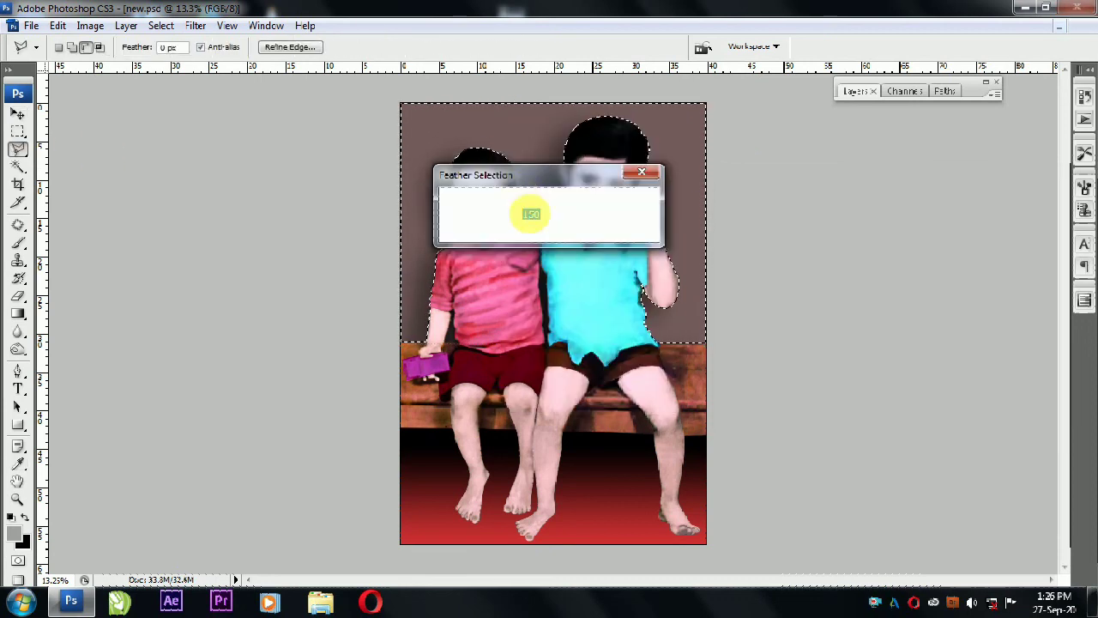
type("2")
left_click(598, 208)
Step: In Hue/Saturation, experiment with hue, saturation and lightness for the wall behind the boys
key("ctrl+u")
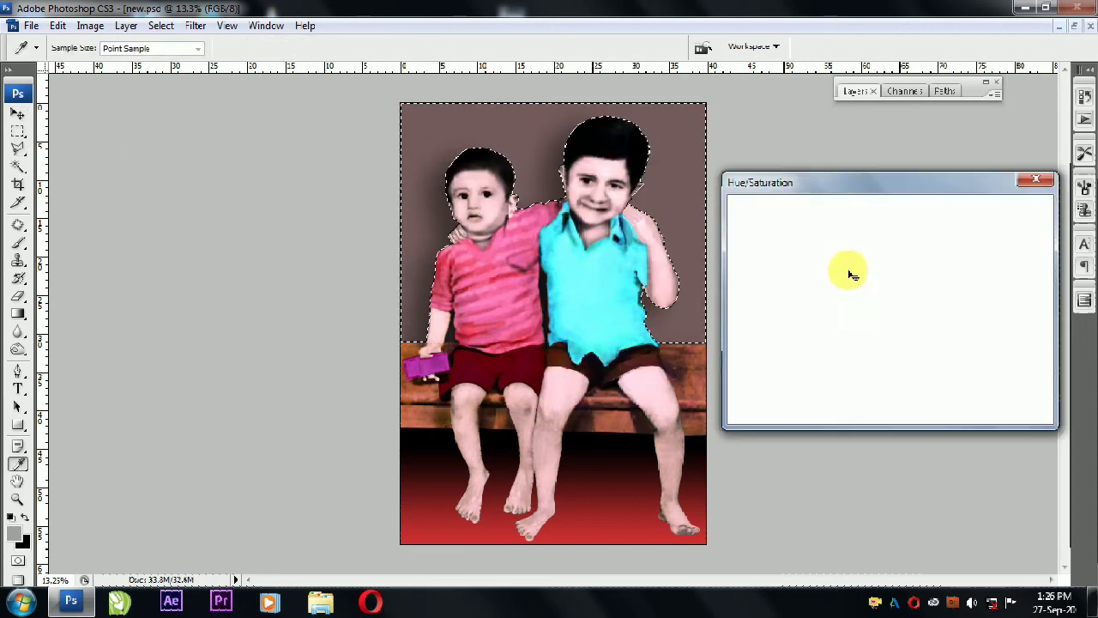
mouse_move(854, 257)
left_mouse_down()
mouse_move(898, 262)
mouse_move(822, 259)
left_mouse_up()
left_click_drag(841, 302, 920, 304)
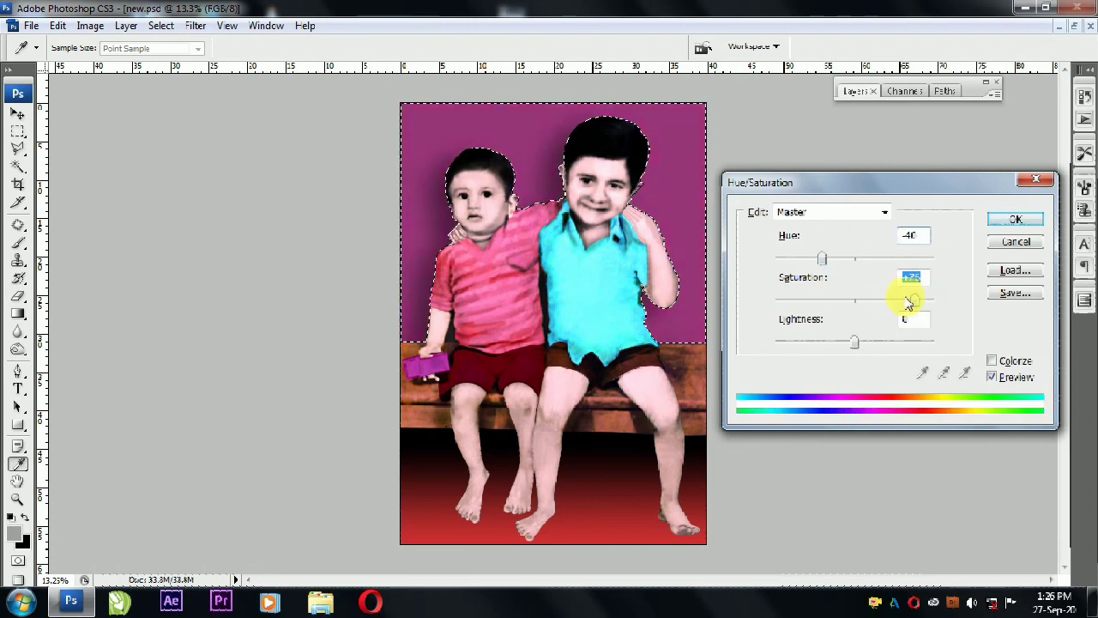
left_click_drag(843, 262, 884, 273)
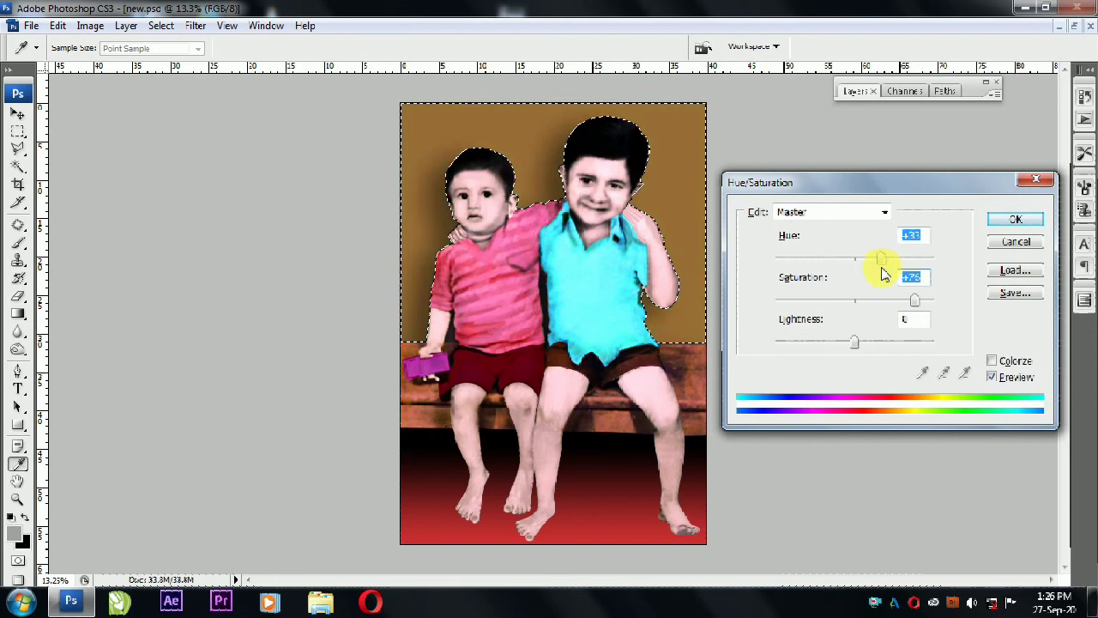
left_click_drag(932, 307, 907, 311)
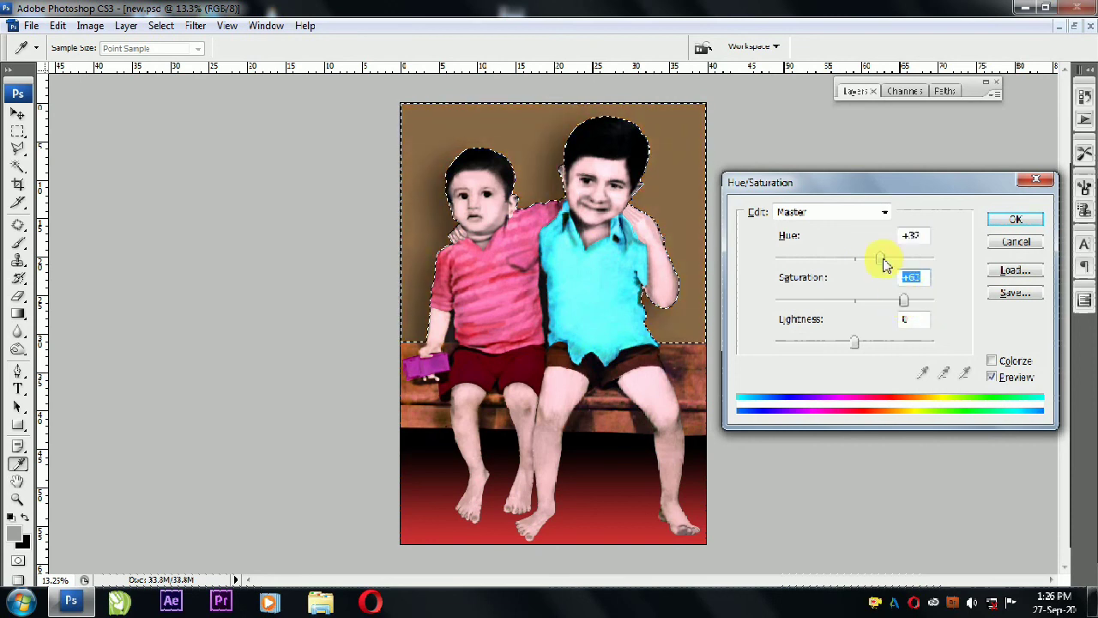
mouse_move(884, 262)
left_mouse_down()
mouse_move(798, 268)
mouse_move(880, 275)
mouse_move(932, 265)
mouse_move(877, 270)
left_mouse_up()
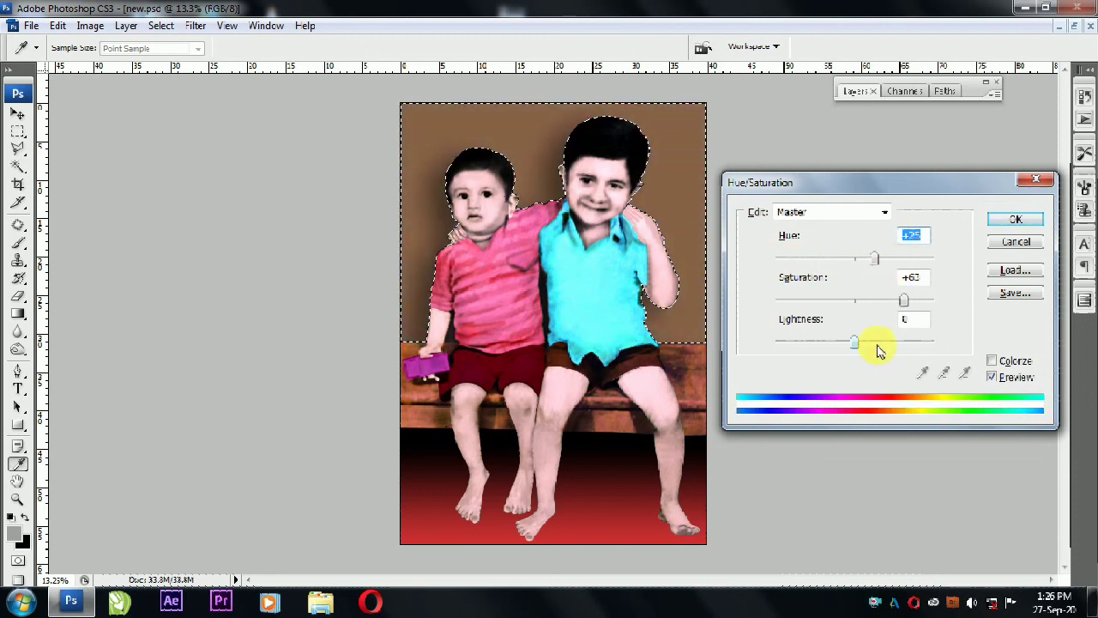
left_click_drag(878, 343, 854, 347)
mouse_move(874, 259)
left_mouse_down()
mouse_move(789, 260)
mouse_move(912, 273)
mouse_move(894, 262)
left_mouse_up()
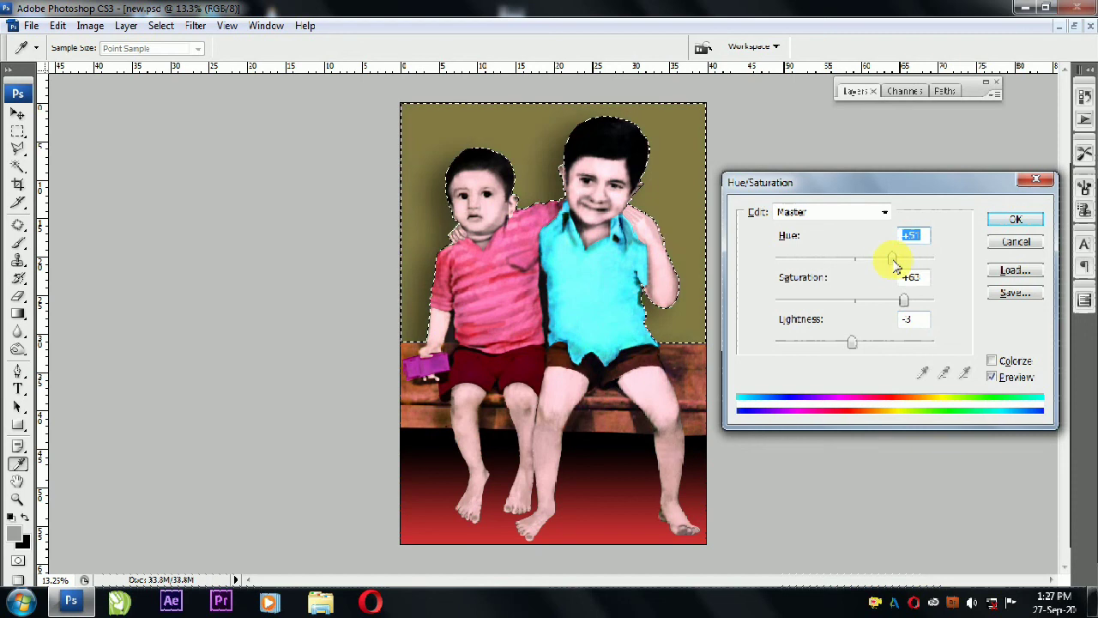
mouse_move(903, 300)
left_mouse_down()
mouse_move(932, 300)
mouse_move(925, 307)
left_mouse_up()
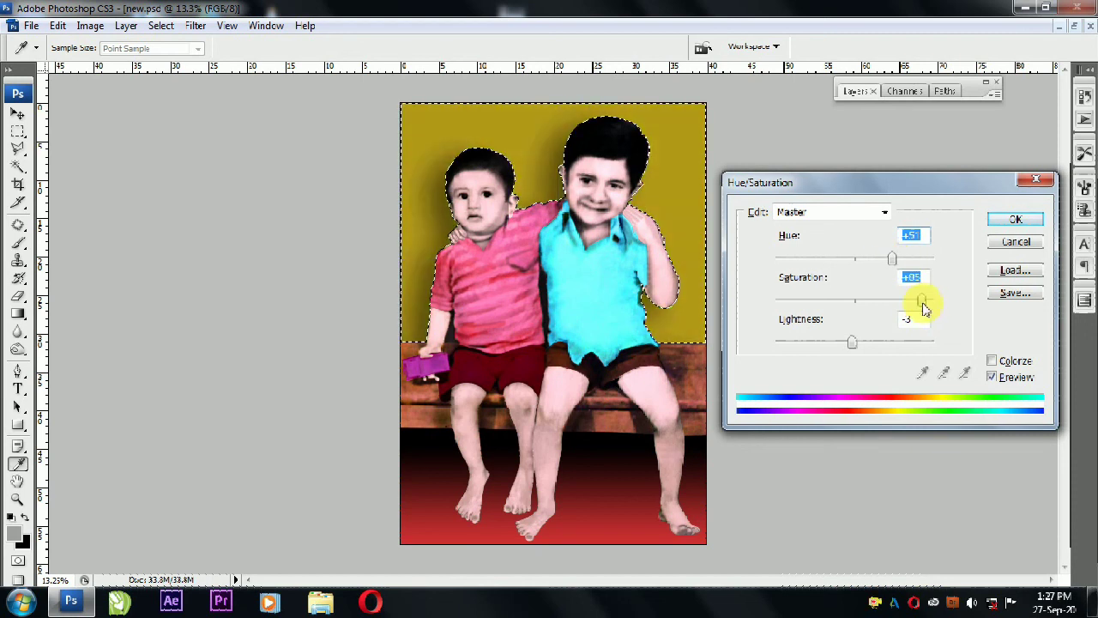
left_click_drag(852, 342, 838, 350)
Step: Settle on saturation about +65, lightness -24 and a slate-blue hue, apply, then deselect
key("ctrl+z")
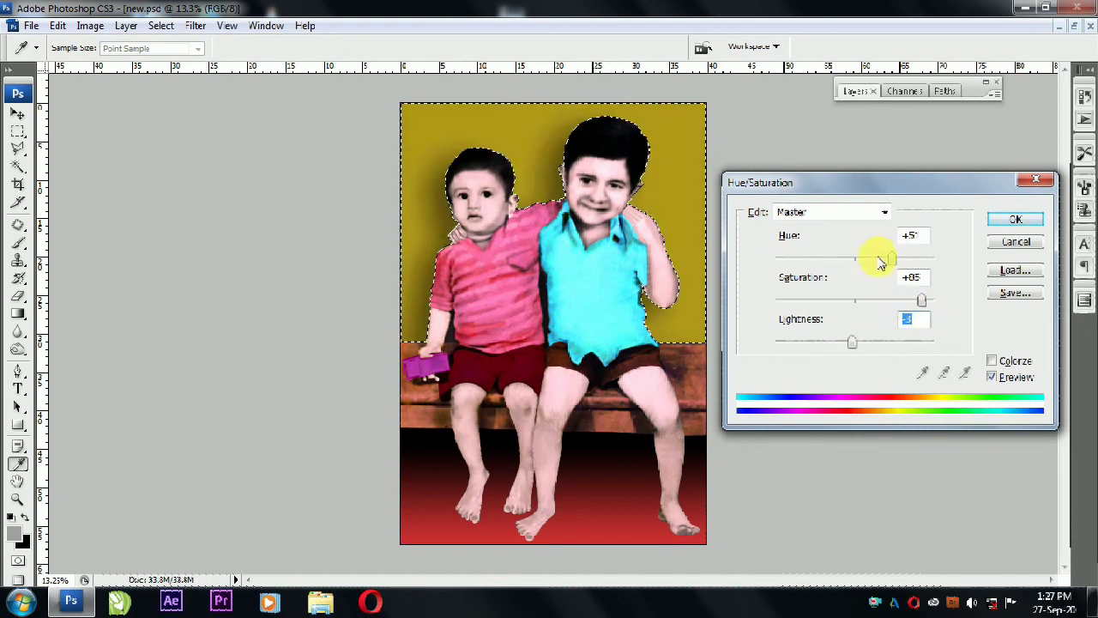
left_click_drag(922, 300, 911, 305)
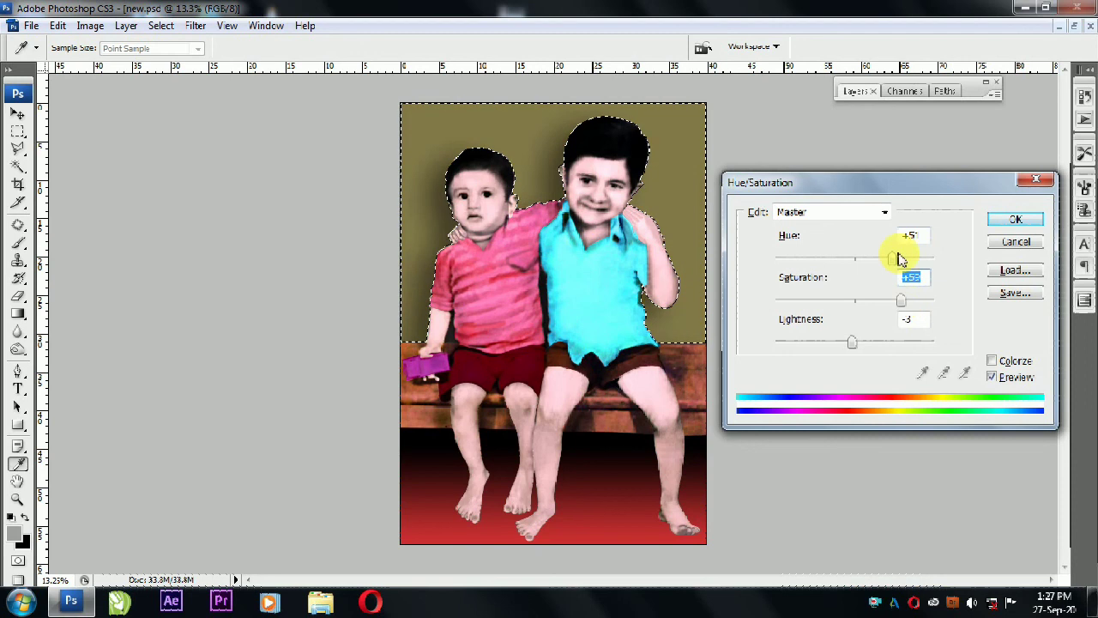
mouse_move(900, 252)
left_mouse_down()
mouse_move(921, 269)
mouse_move(809, 262)
mouse_move(771, 272)
left_mouse_up()
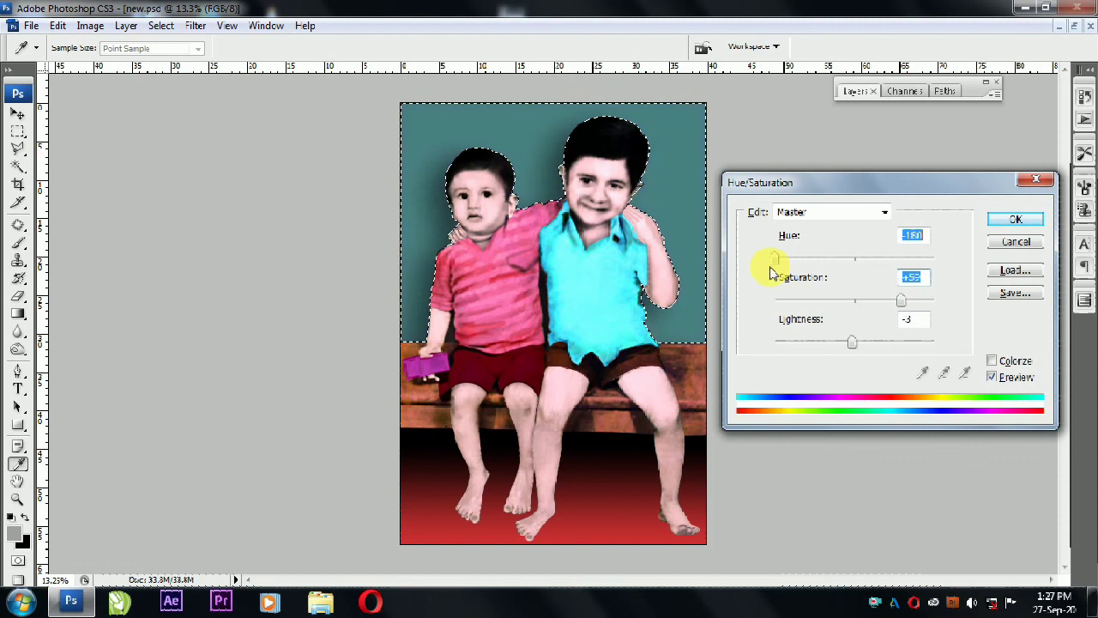
left_click_drag(853, 343, 838, 348)
left_click_drag(775, 258, 785, 262)
left_click(1004, 218)
key("l")
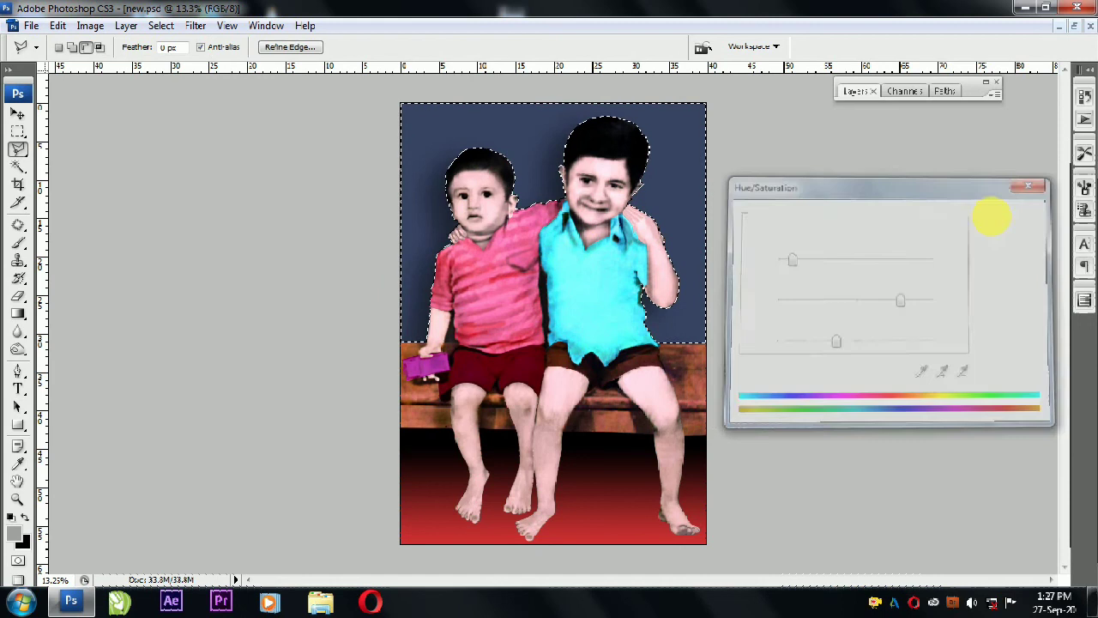
left_click(875, 173)
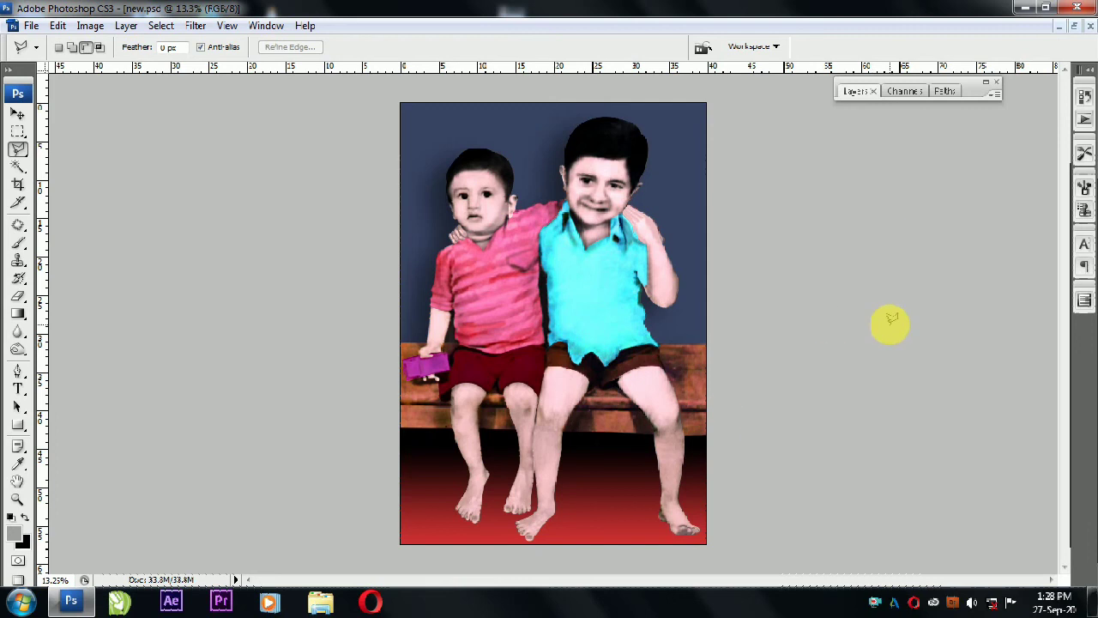
Step: Make the pasteboard around the canvas black and preview the photo with panels hidden, then restore them
right_click(861, 155)
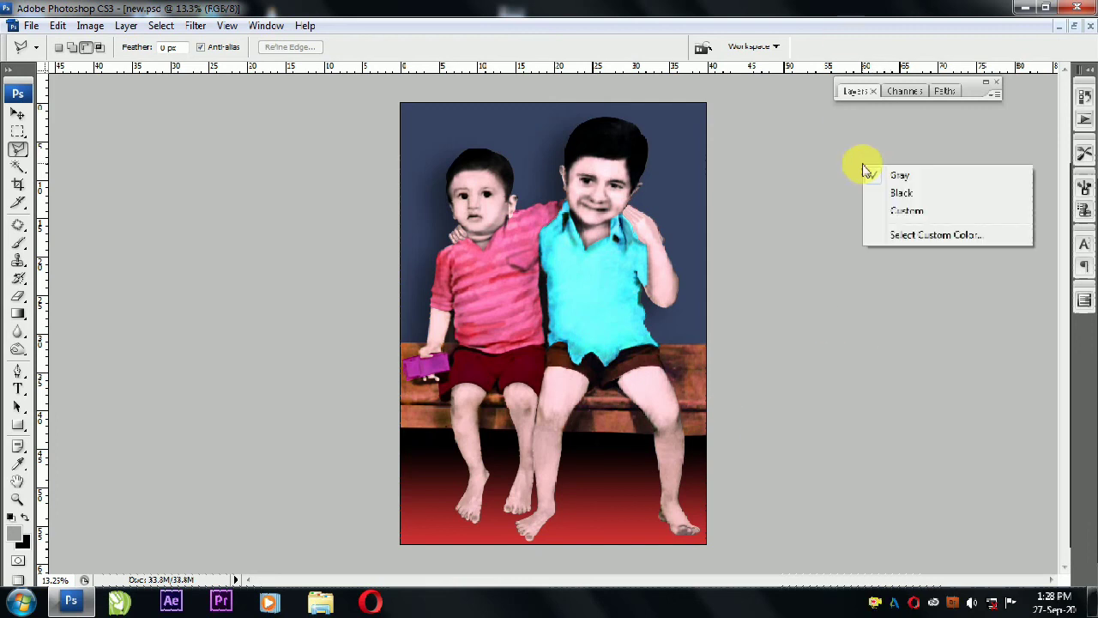
left_click(885, 192)
key("Tab")
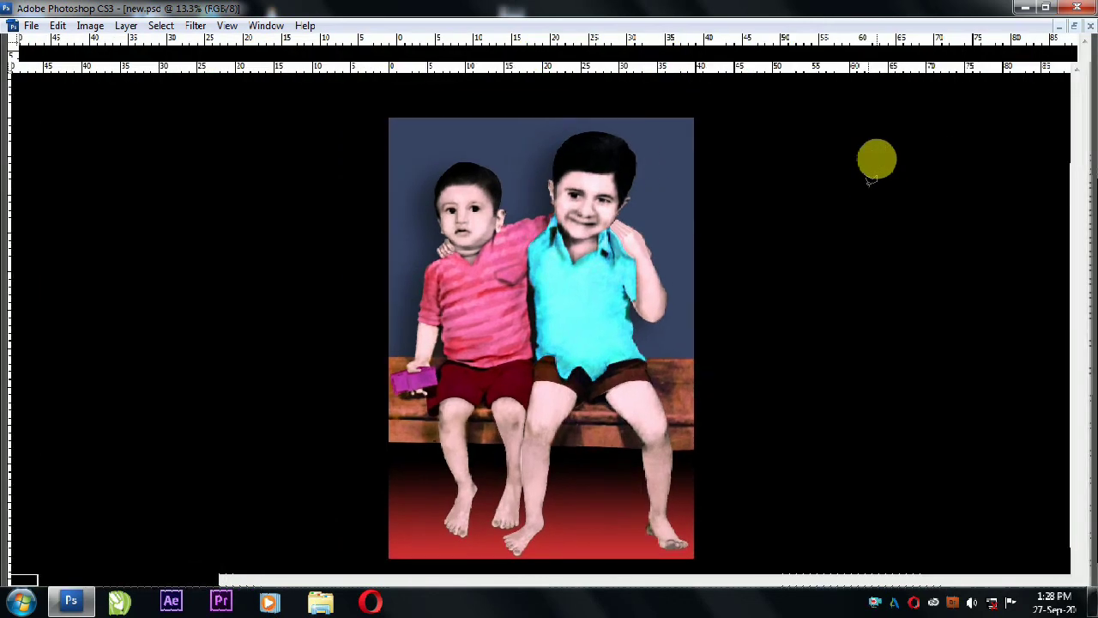
key("Tab")
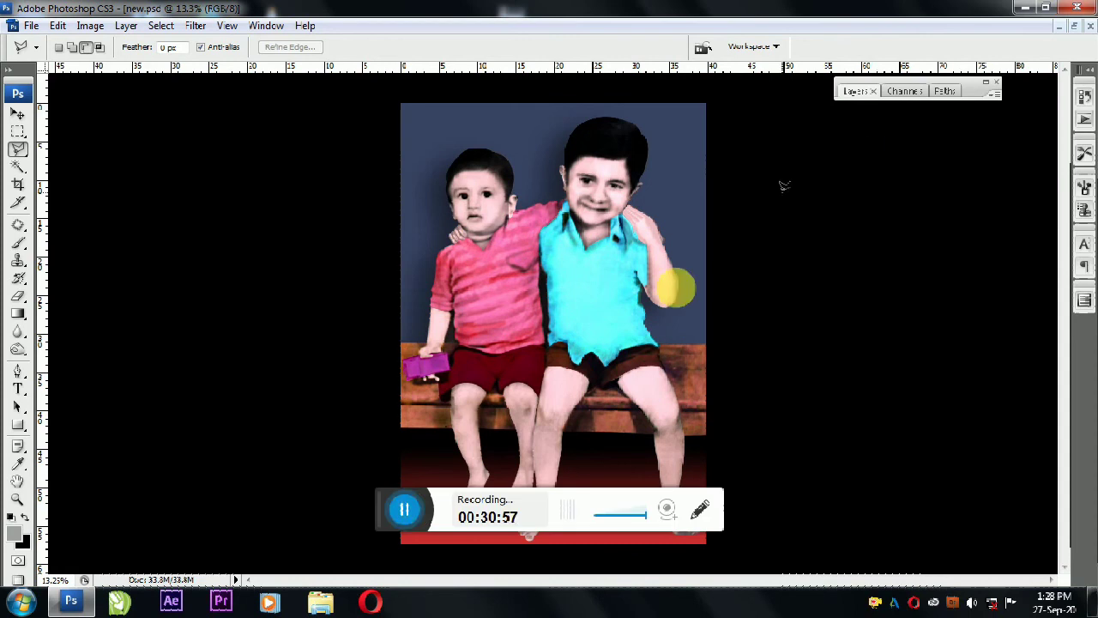
left_click(412, 509)
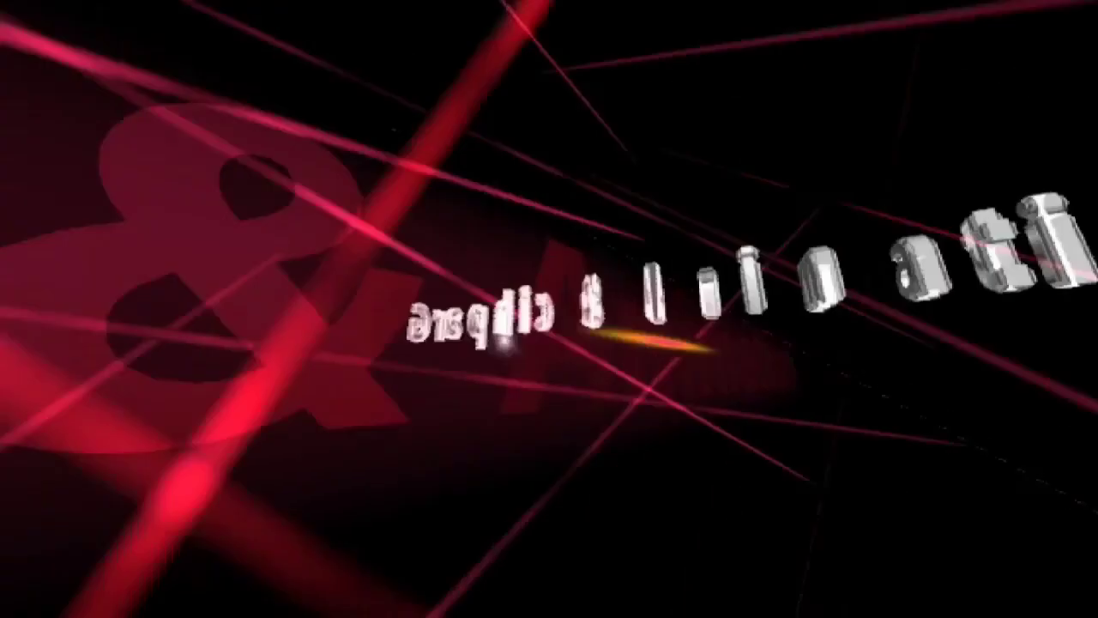